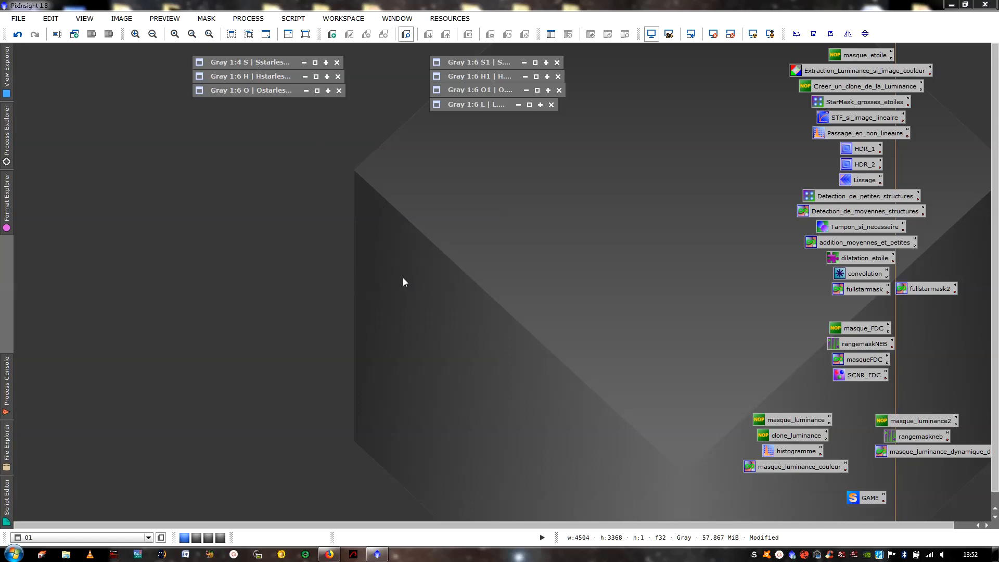
- Restore the iconized S1, O1 and H1 images, shifting S1 aside to reach H1
left_click(535, 63)
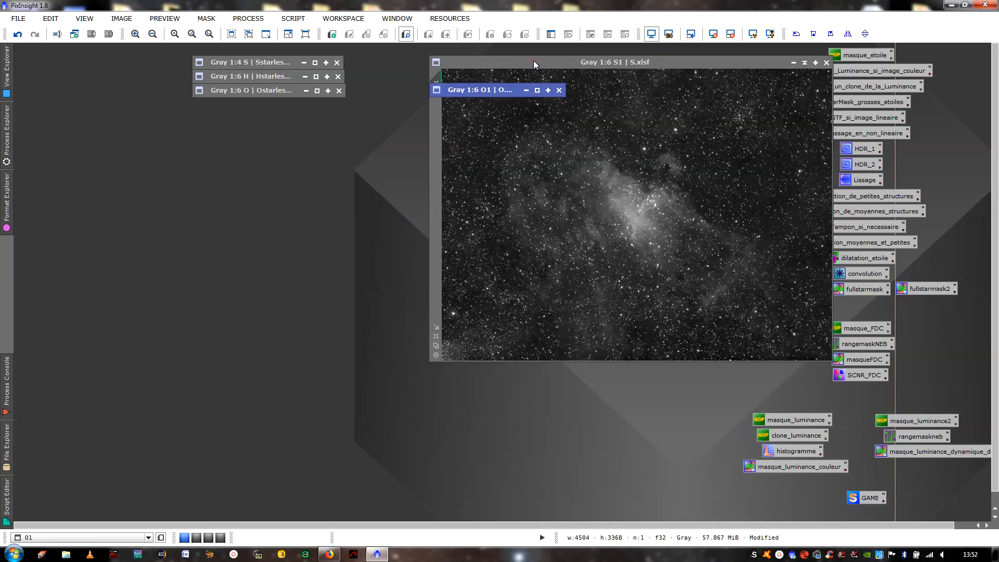
left_click(537, 91)
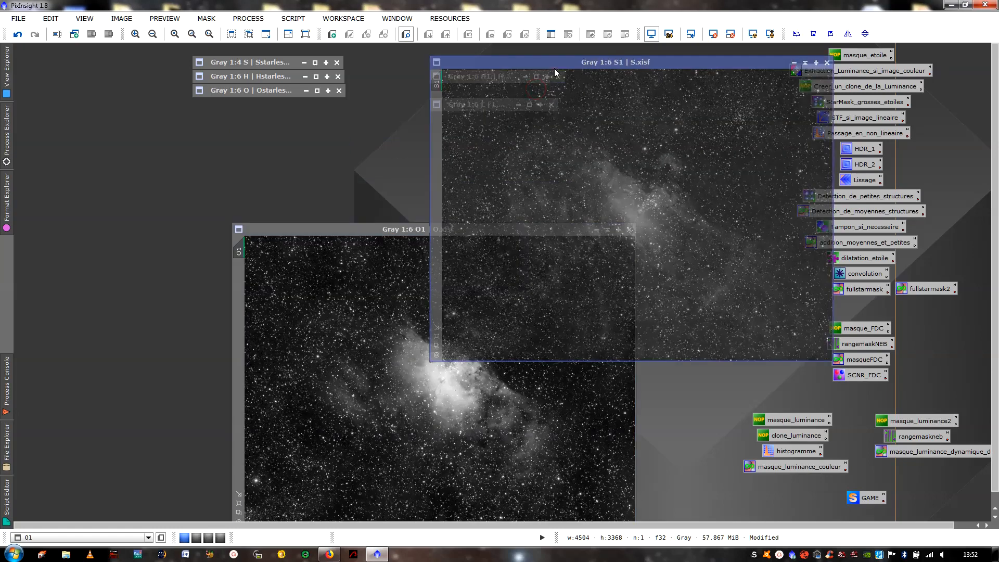
left_click_drag(555, 68, 597, 89)
left_click(539, 73)
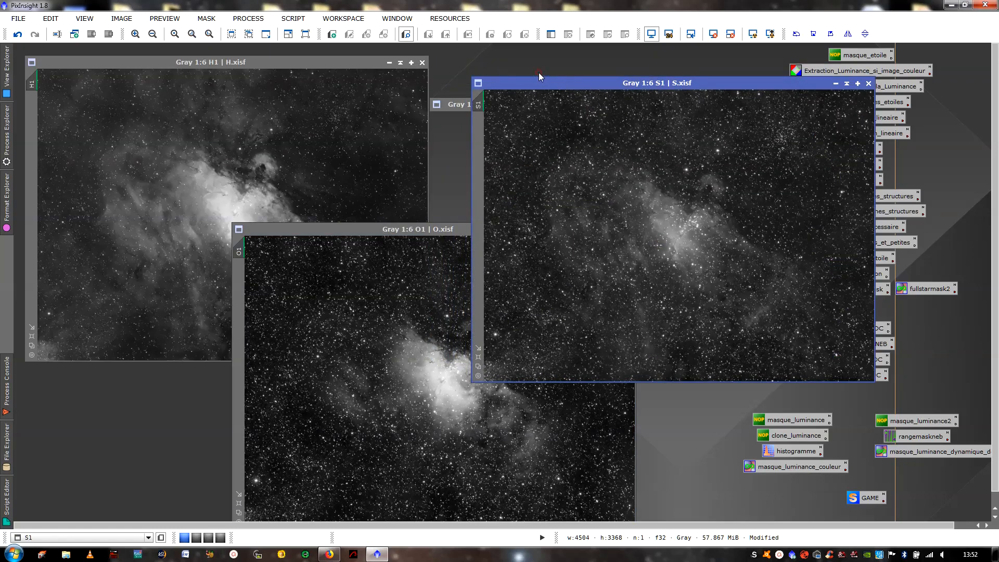
- Compare the nebulosity and star fields across the H1, O1 and S1 images
left_click(333, 208)
scroll(323, 210, "up", 4)
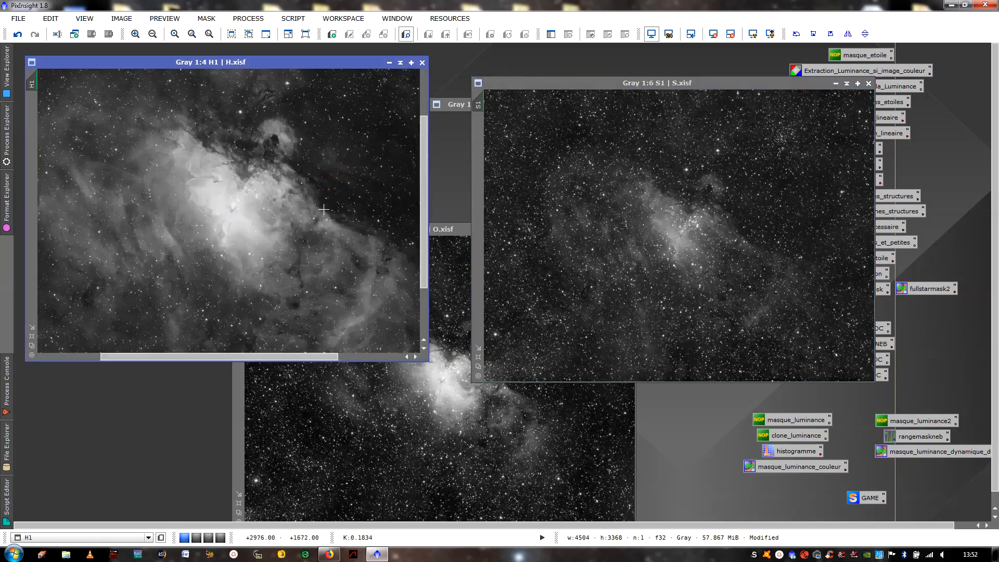
scroll(329, 213, "down", 4)
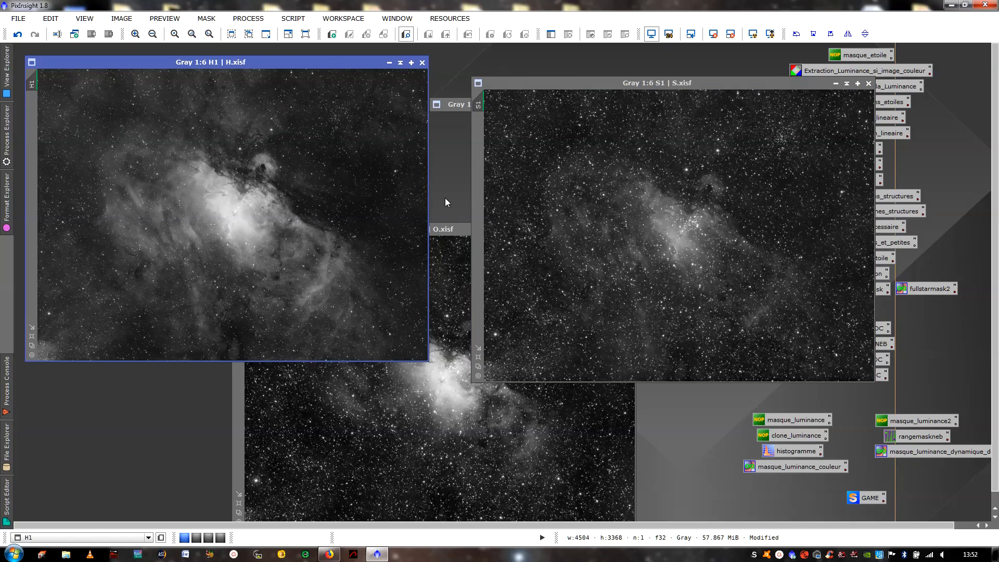
left_click(441, 314)
left_click(326, 165)
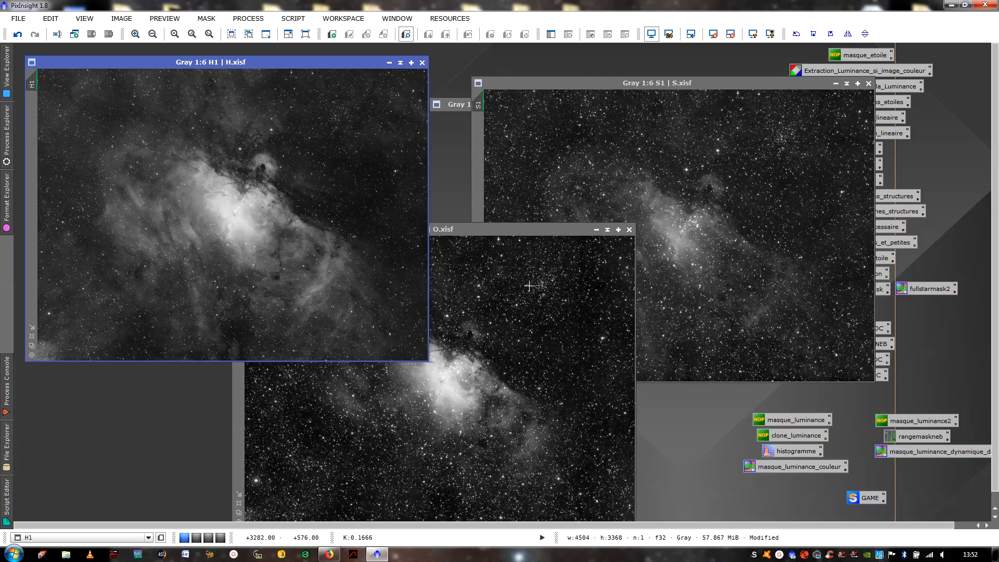
left_click(702, 155)
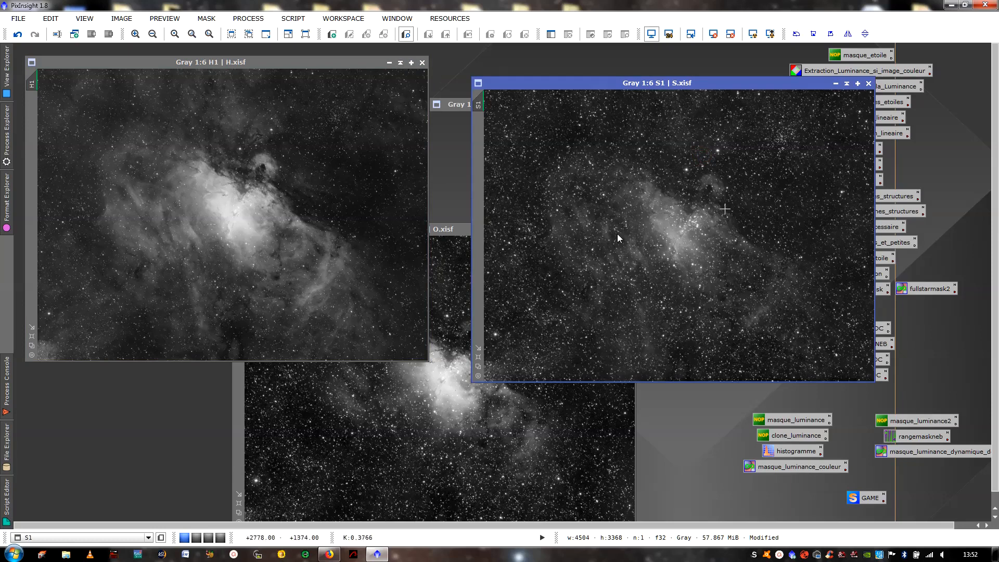
left_click(447, 307)
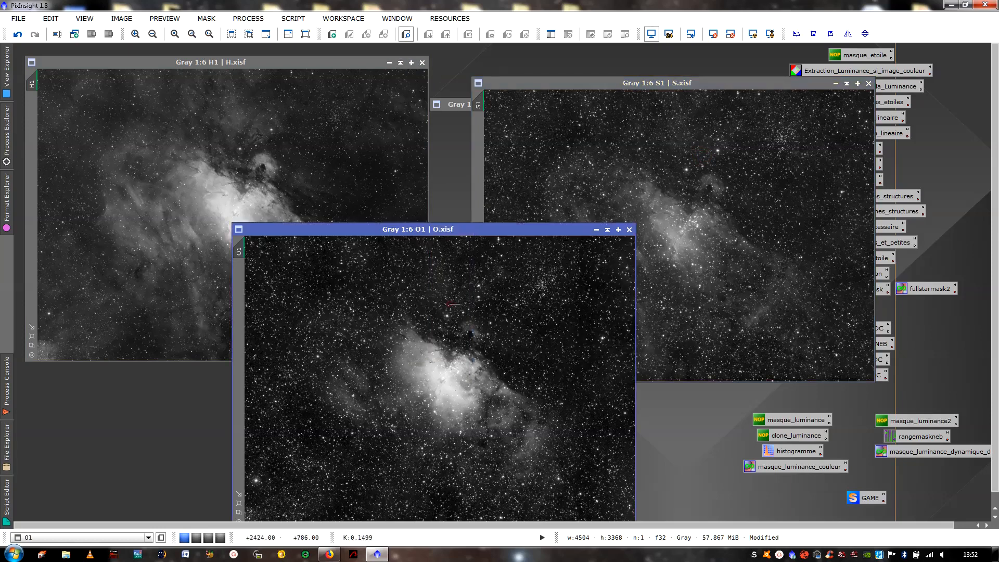
left_click(346, 161)
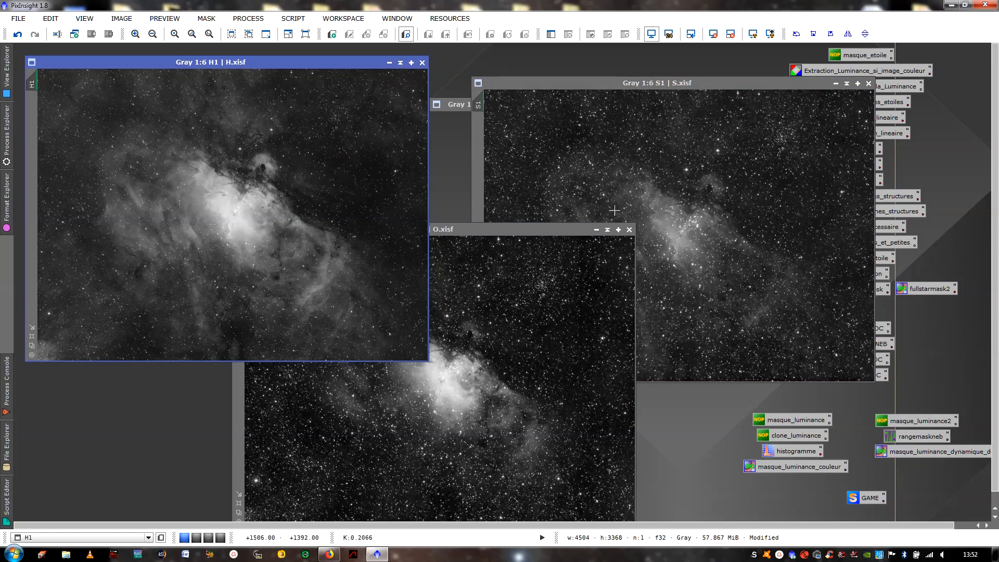
- Spread the S1, O1 and H1 image windows apart for a side-by-side comparison
left_click_drag(667, 85, 703, 52)
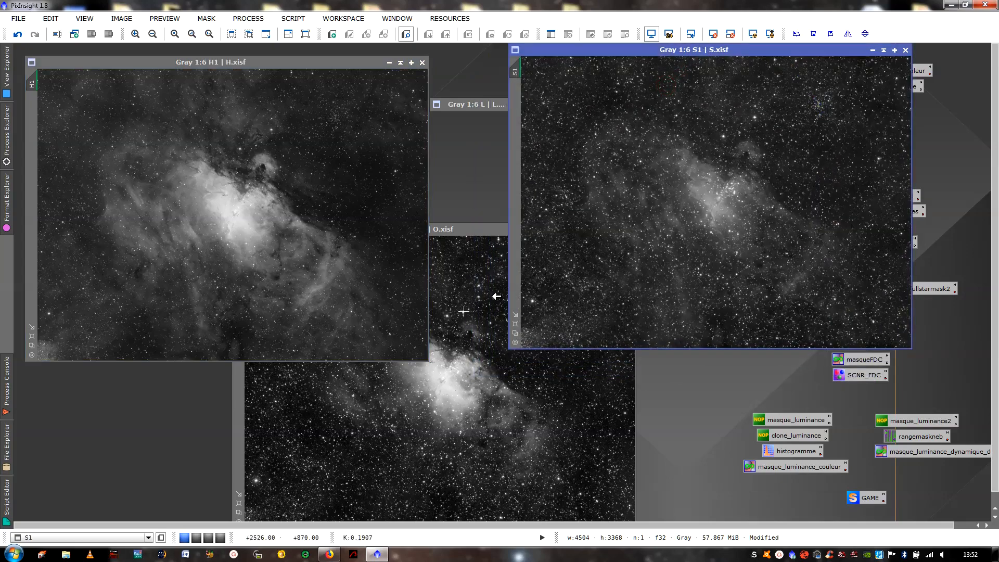
left_click(463, 250)
left_click_drag(470, 230, 499, 270)
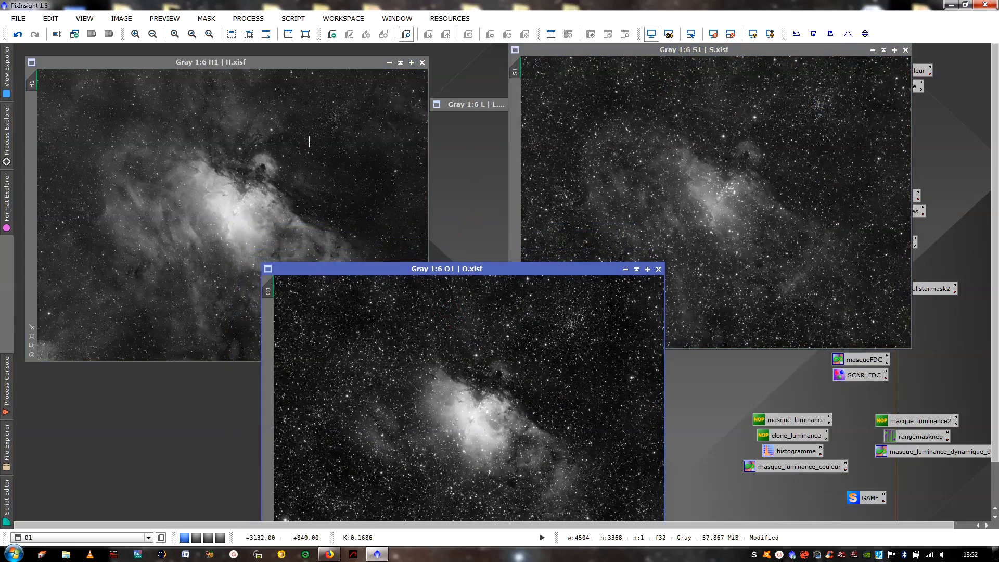
left_click(311, 141)
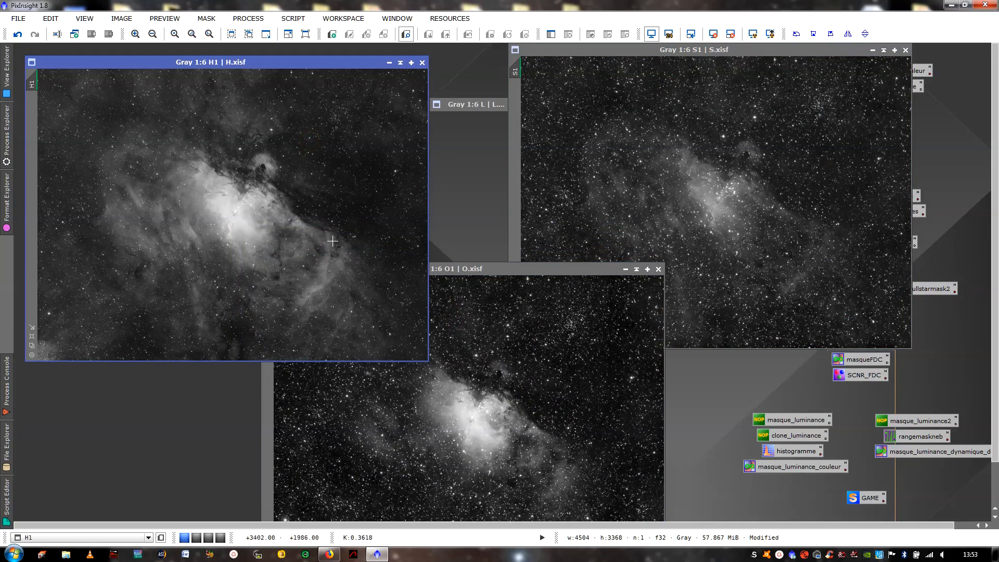
left_click_drag(298, 65, 314, 55)
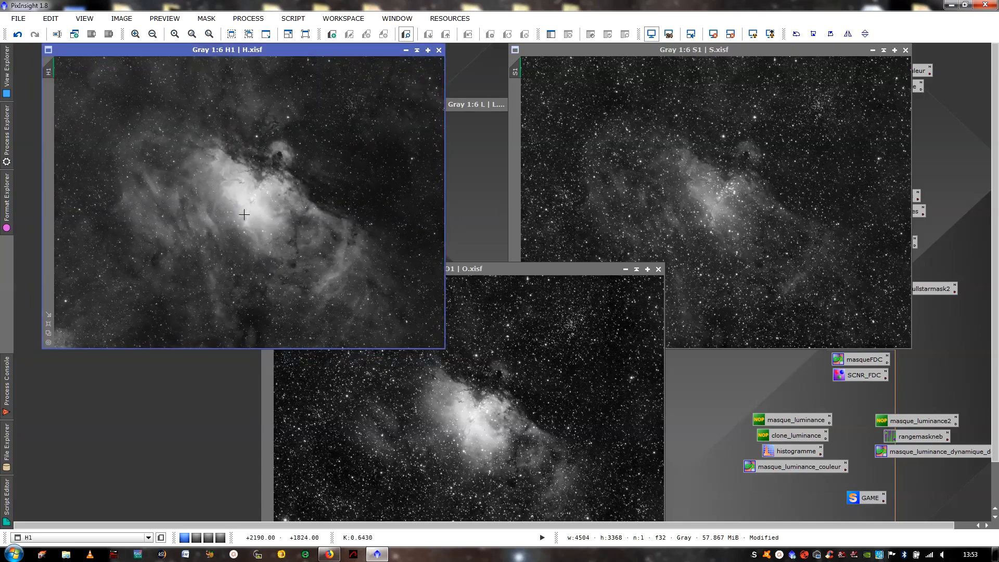
- Examine the pillars in the nebula core of the H1 image at up to 2:1 magnification
scroll(244, 214, "up", 4)
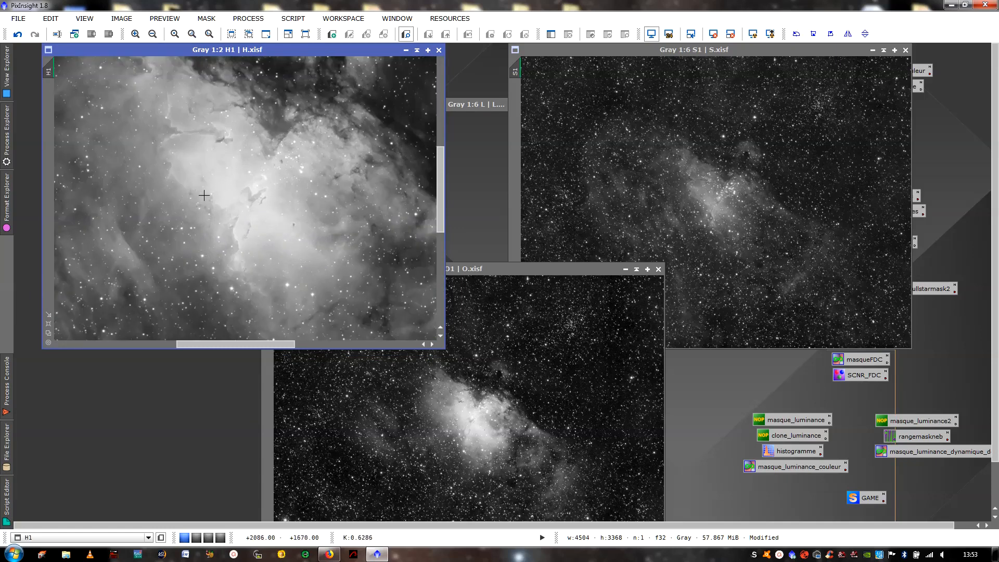
scroll(203, 195, "up", 1)
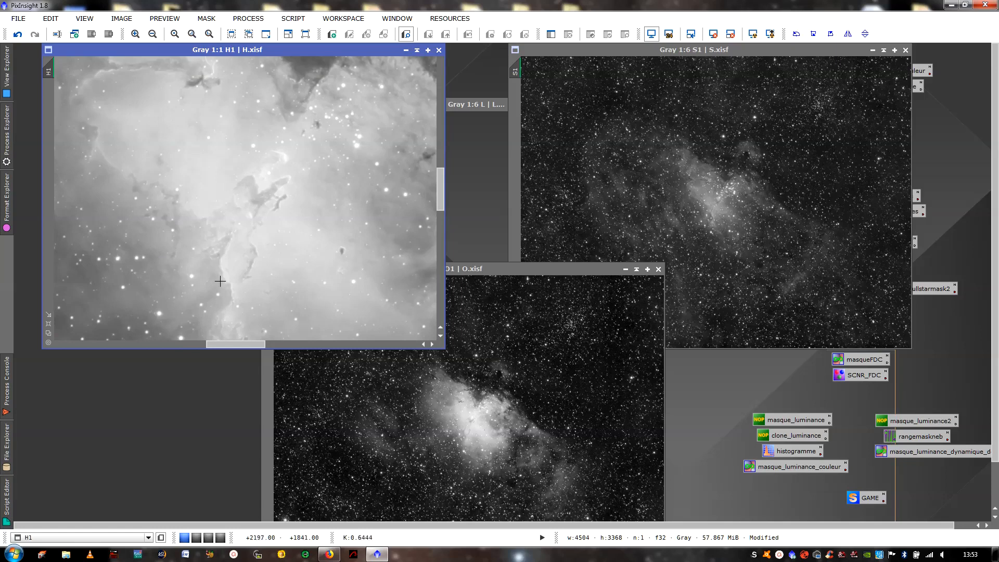
scroll(245, 199, "up", 1)
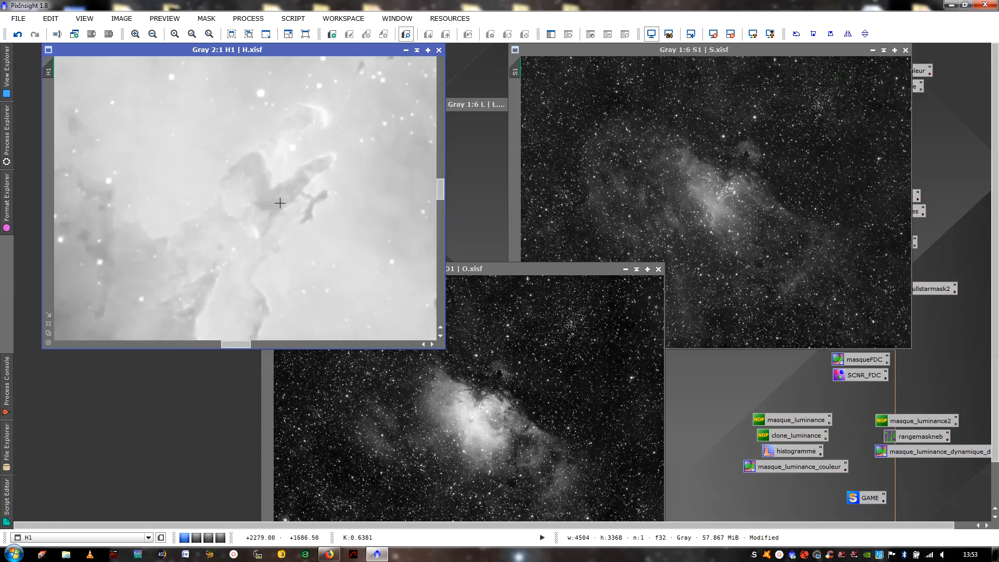
scroll(295, 180, "down", 2)
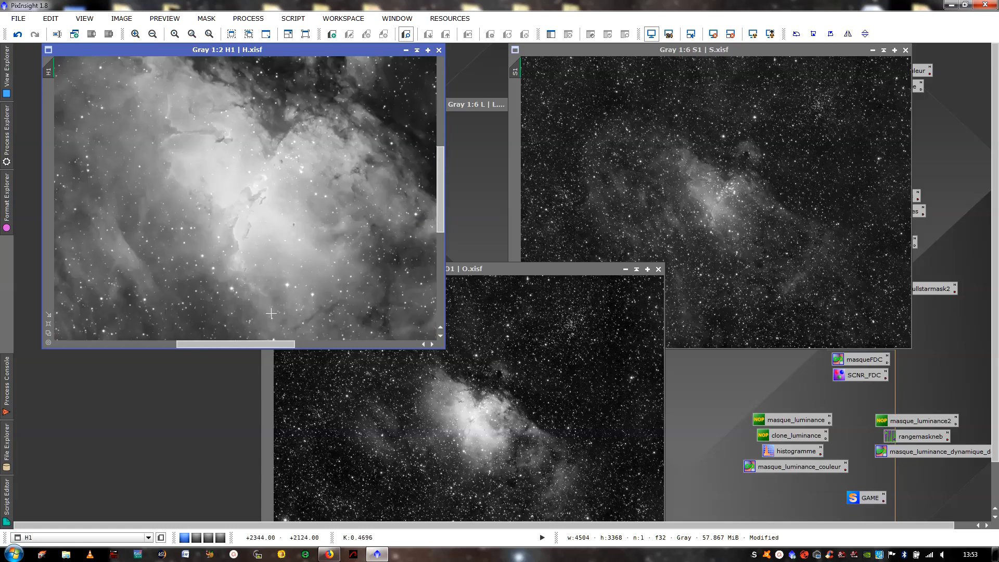
mouse_move(270, 346)
left_mouse_down()
mouse_move(202, 342)
mouse_move(263, 335)
left_mouse_up()
- Place the O1 window between H1 and S1 and examine the bright star in O1's lower-left corner at 2:1
left_click(506, 395)
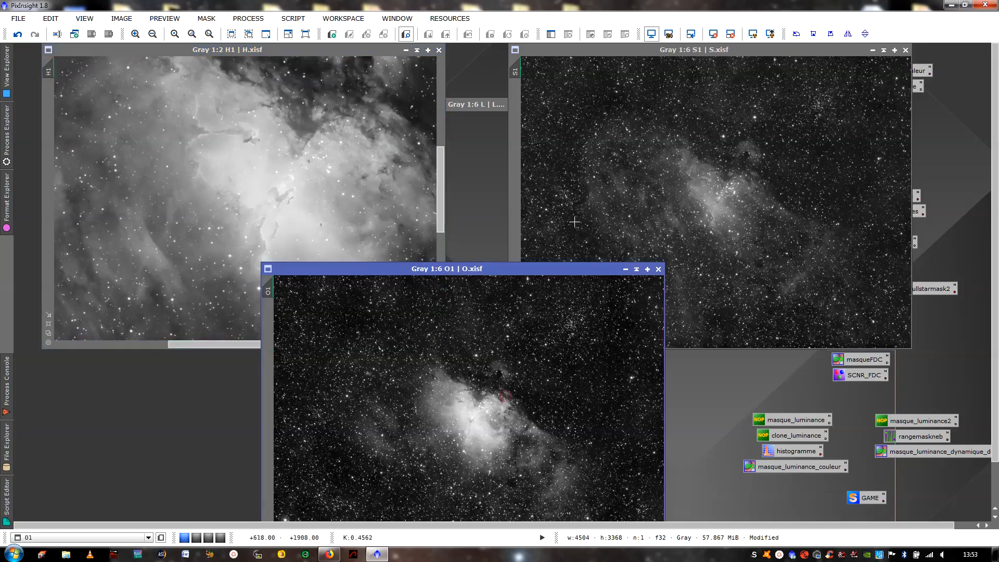
left_click_drag(537, 267, 583, 188)
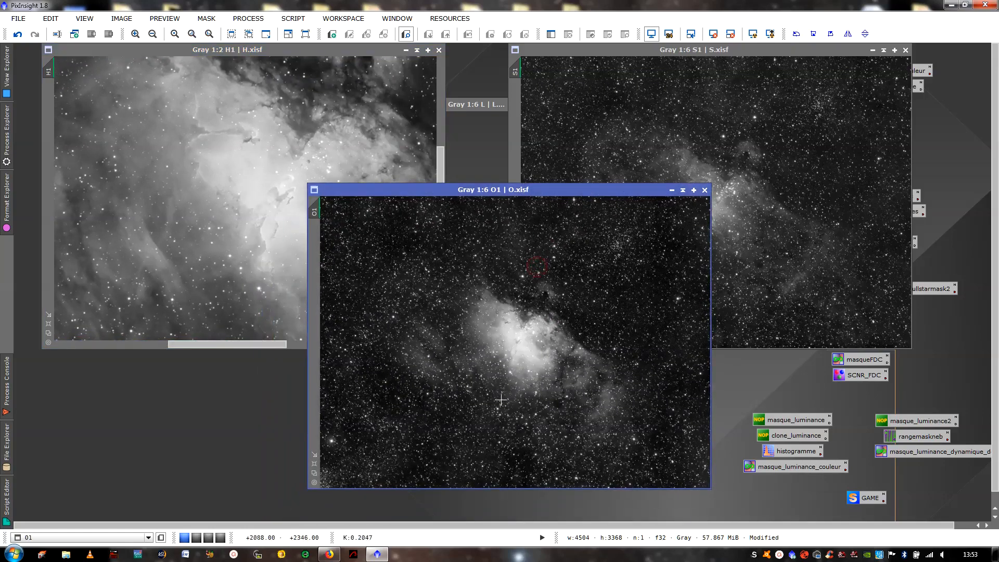
scroll(520, 375, "up", 5)
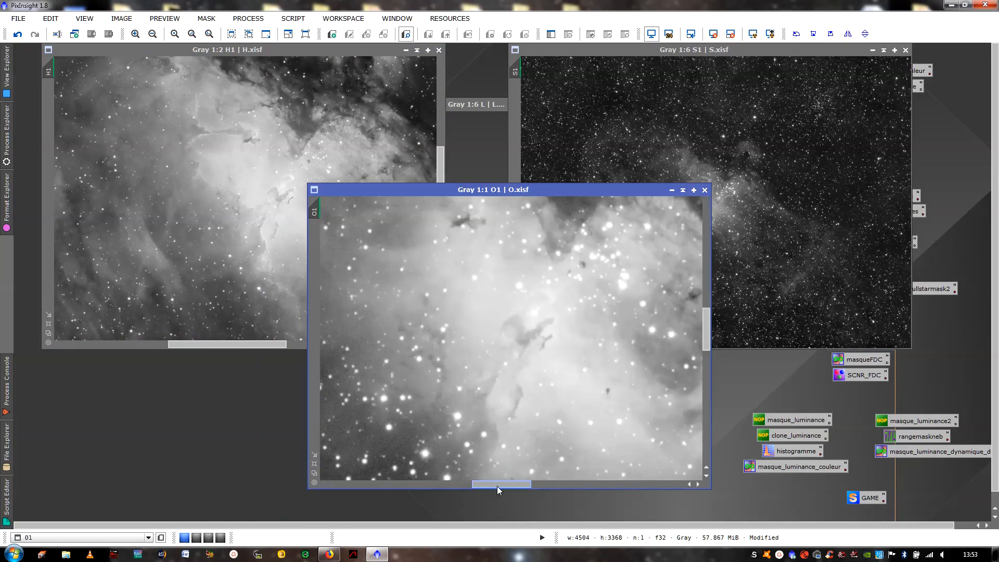
left_click_drag(498, 486, 350, 484)
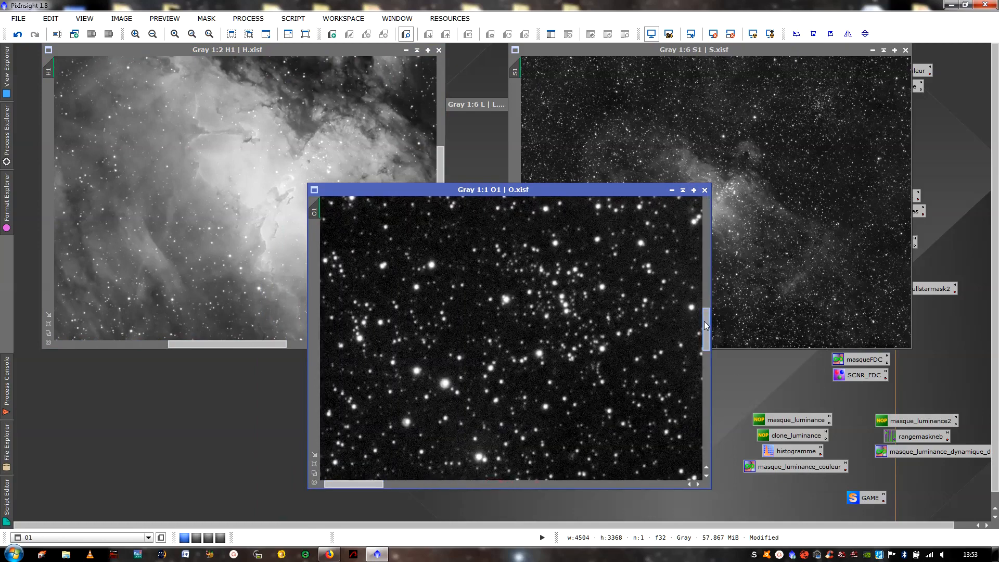
left_click_drag(705, 321, 682, 416)
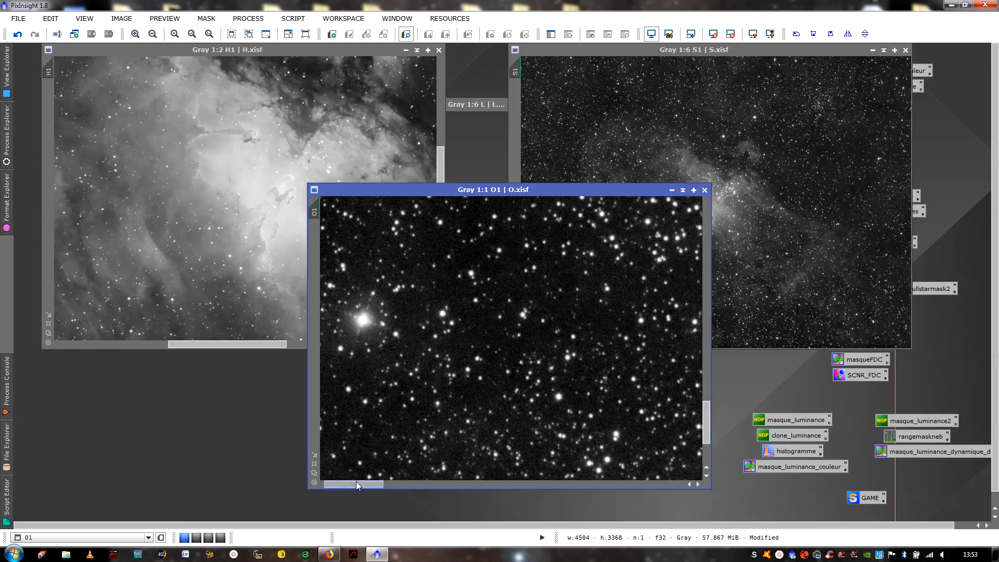
left_click_drag(356, 485, 292, 477)
scroll(385, 313, "down", 1)
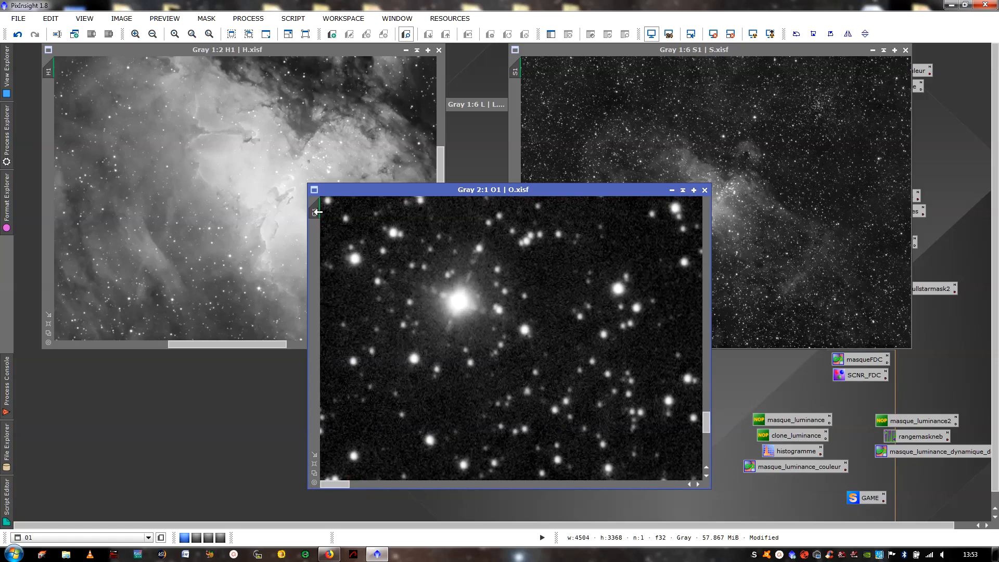
- Apply O1's 2:1 view to H1 to compare the same star, and return both images to 1:6
left_click_drag(317, 211, 48, 68)
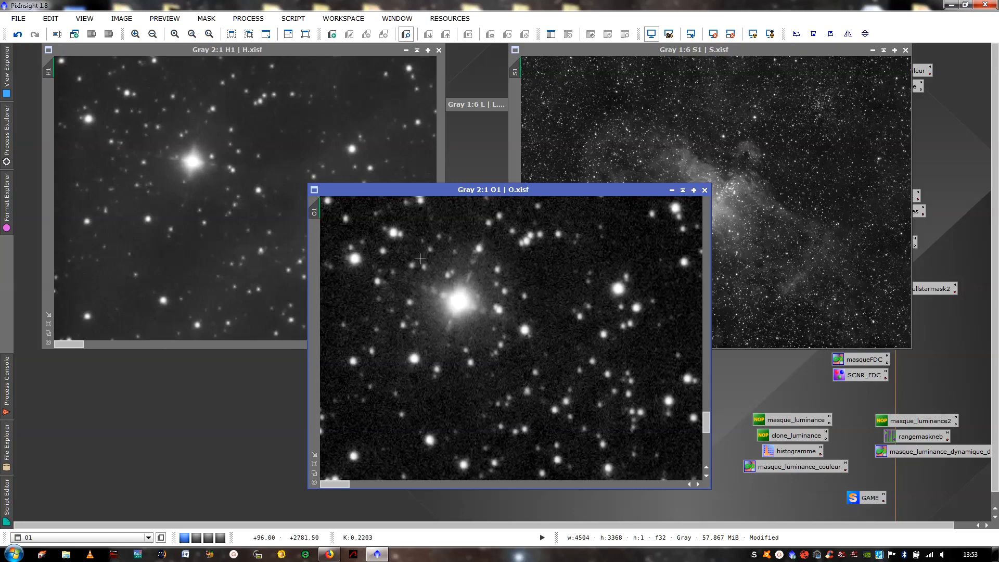
left_click(198, 194)
scroll(200, 193, "up", 6)
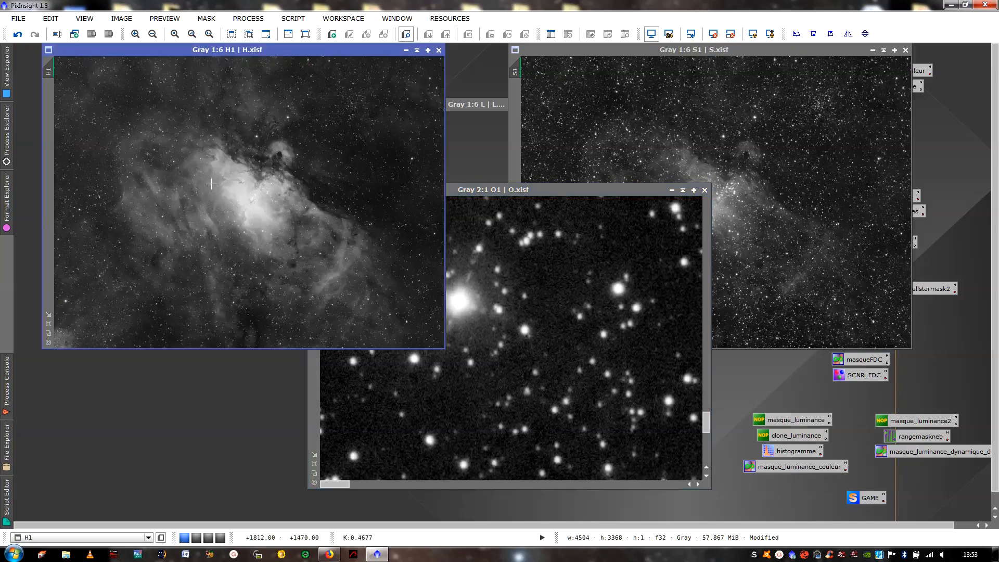
left_click(508, 311)
scroll(523, 307, "up", 4)
scroll(524, 307, "up", 2)
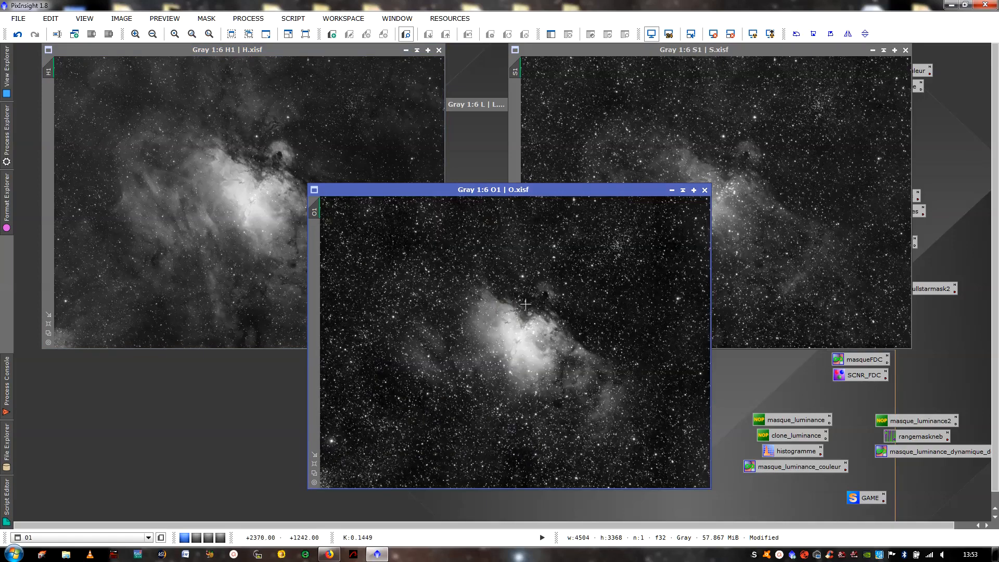
- Bring H1 to the front and iconize the O1 and S1 images
left_click(282, 117)
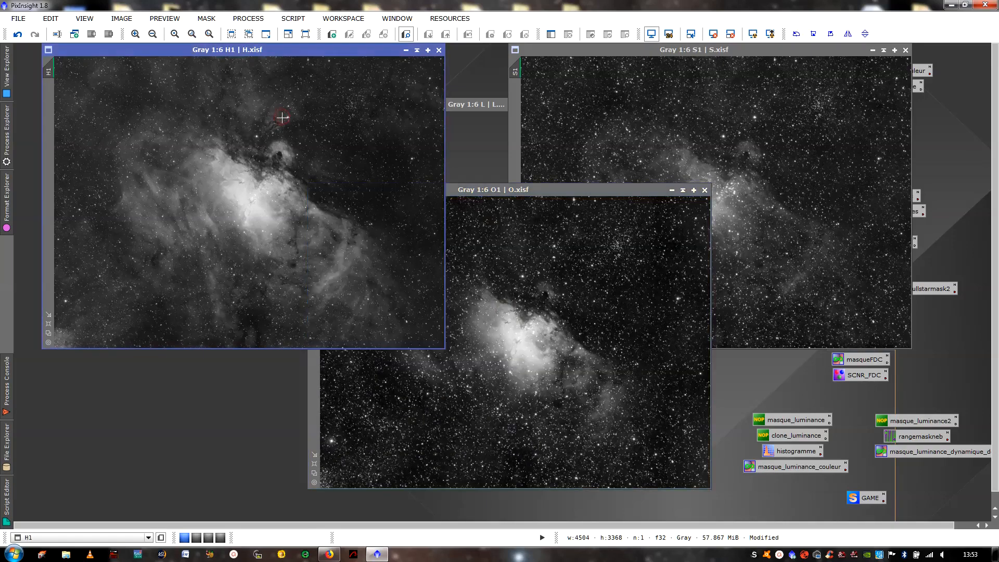
left_click(683, 191)
left_click(884, 51)
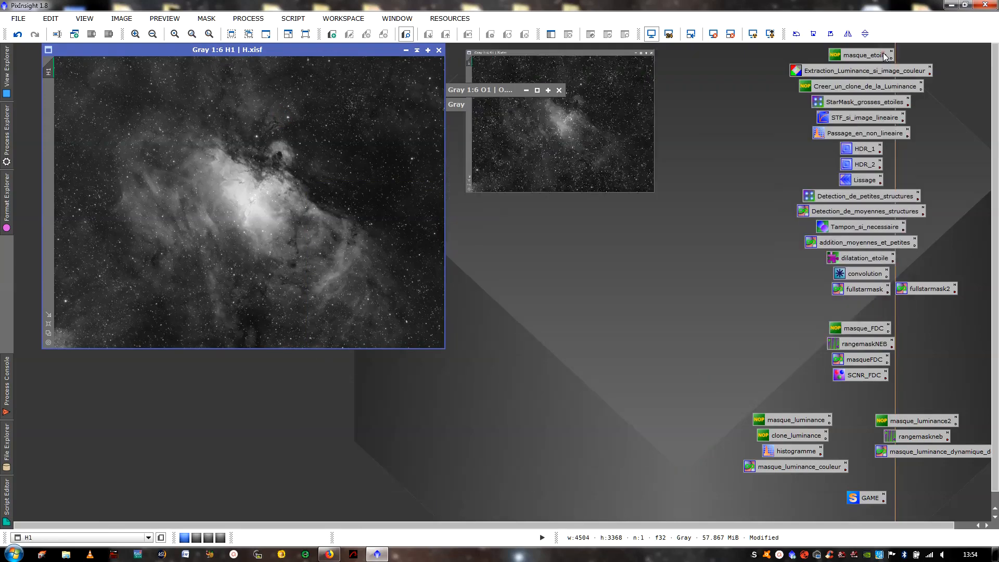
- Move the H1 window below the iconized images to uncover L, view the L image, and iconize it again
left_click_drag(285, 49, 461, 111)
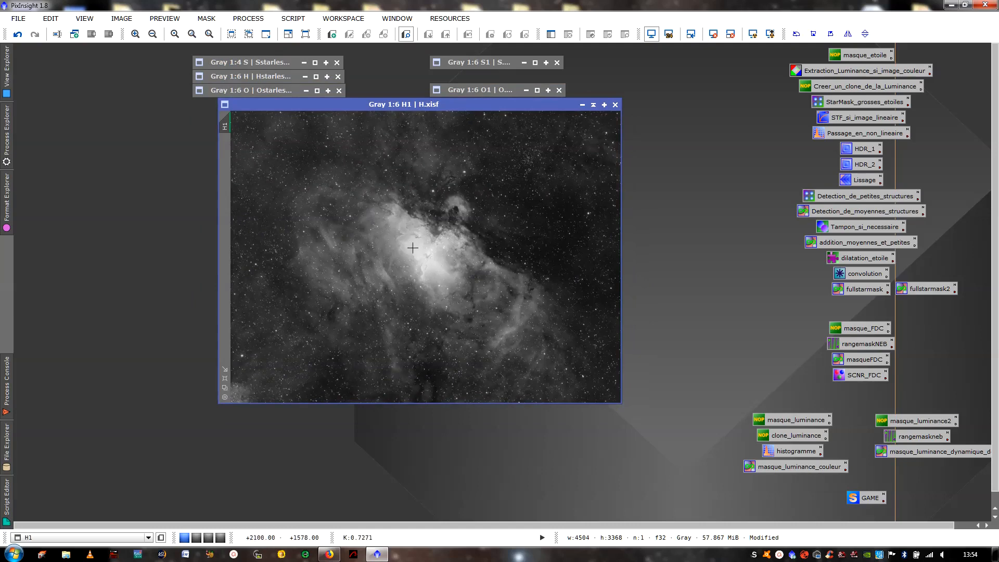
mouse_move(438, 104)
left_mouse_down()
mouse_move(434, 131)
mouse_move(439, 118)
left_mouse_up()
double_click(526, 105)
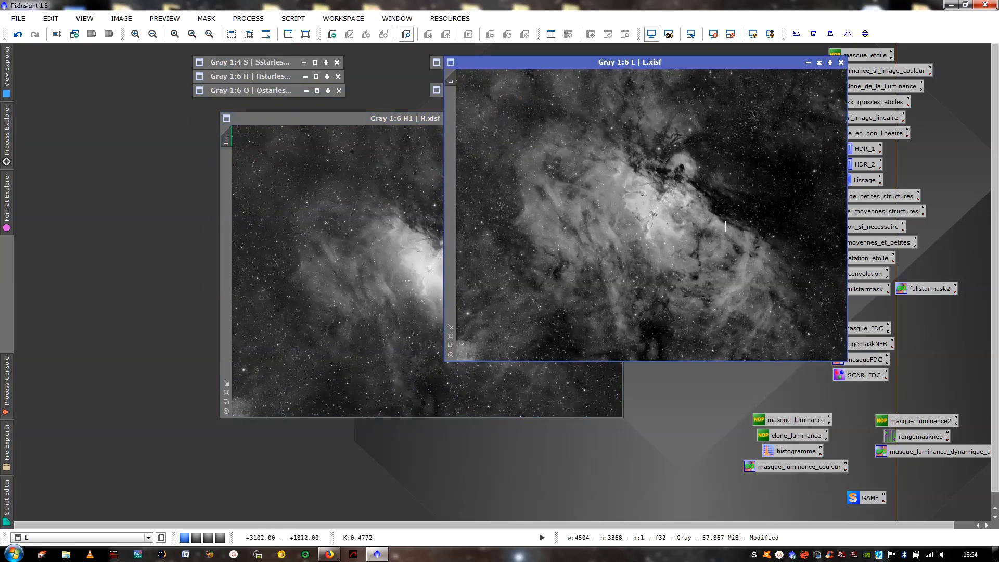
left_click(821, 63)
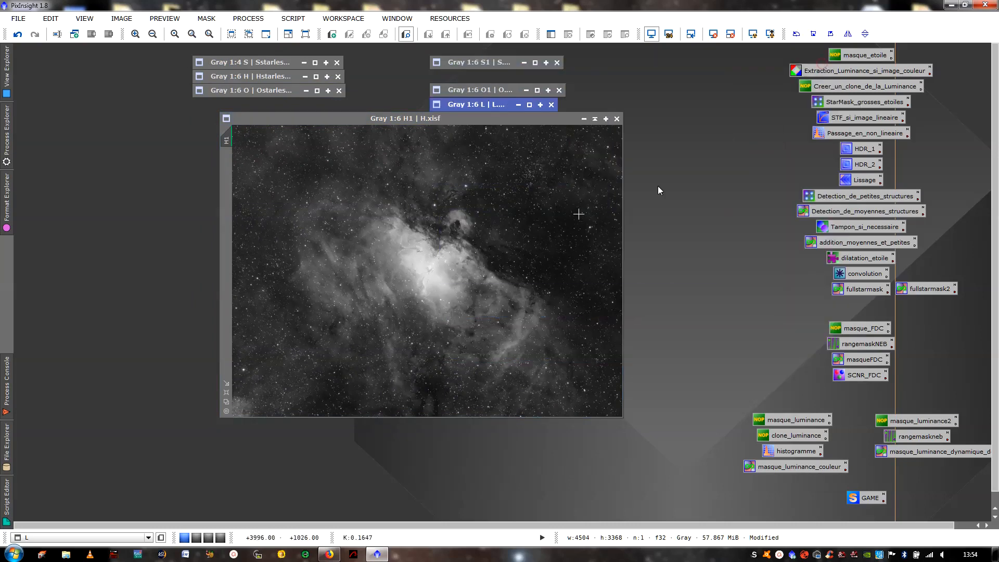
- Duplicate the H1 image, iconize the original, and move the clone up into the free workspace area
right_click(492, 171)
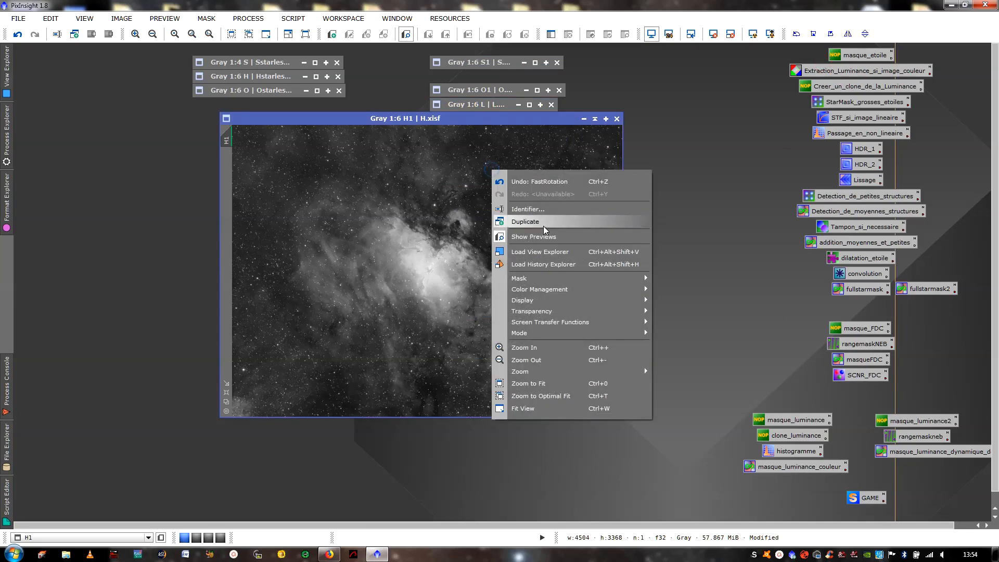
left_click(544, 224)
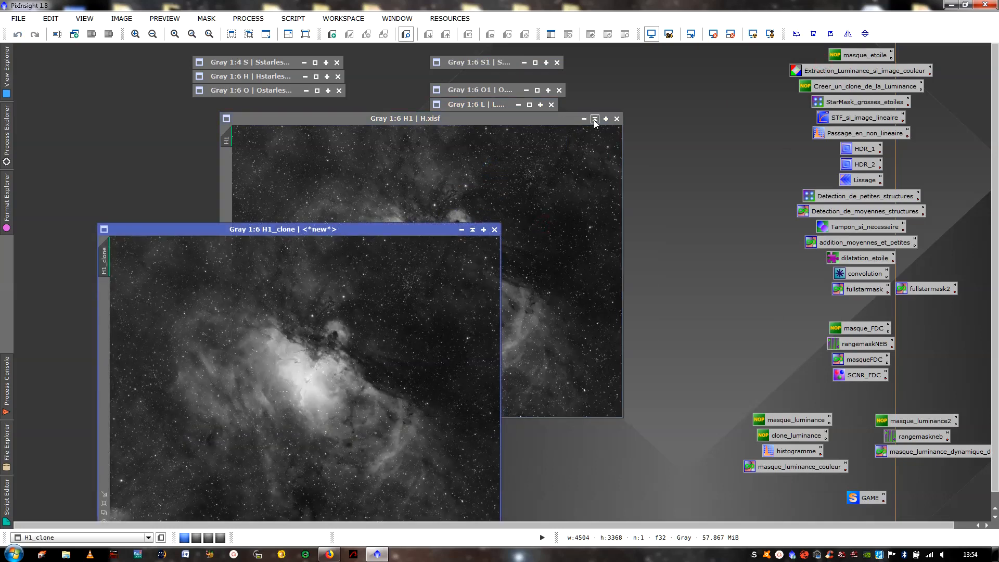
left_click(595, 119)
left_click_drag(359, 227, 322, 135)
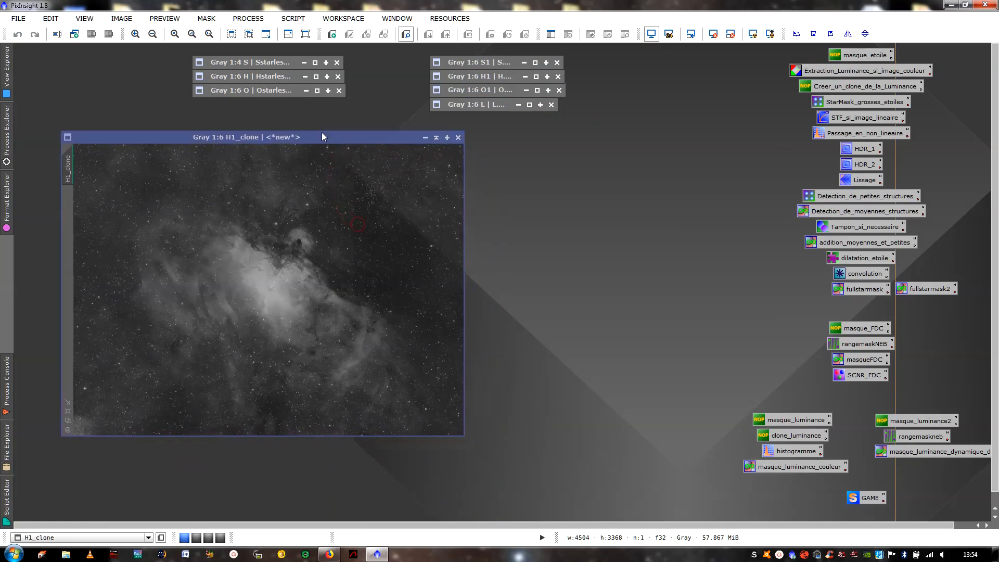
right_click(536, 197)
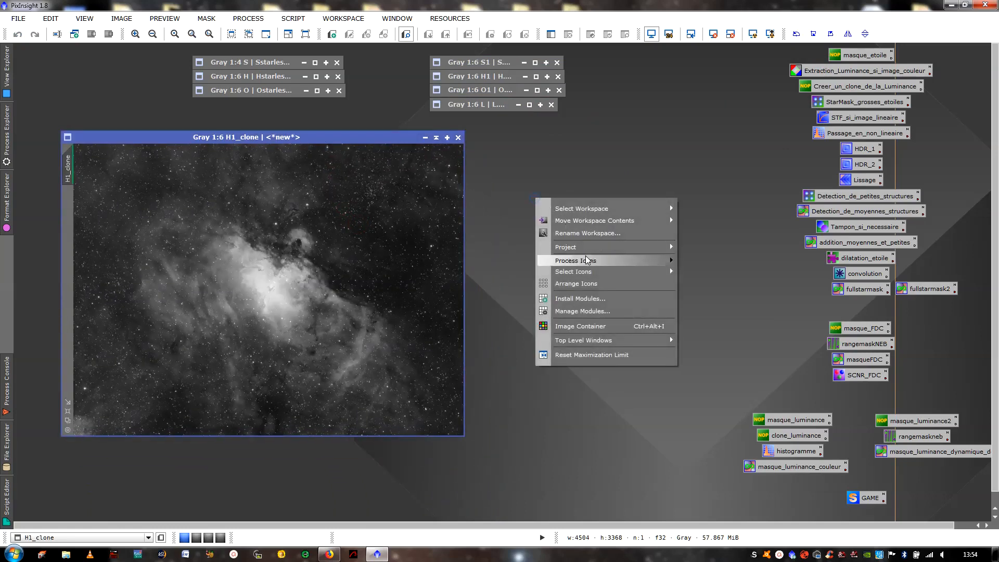
left_click(583, 153)
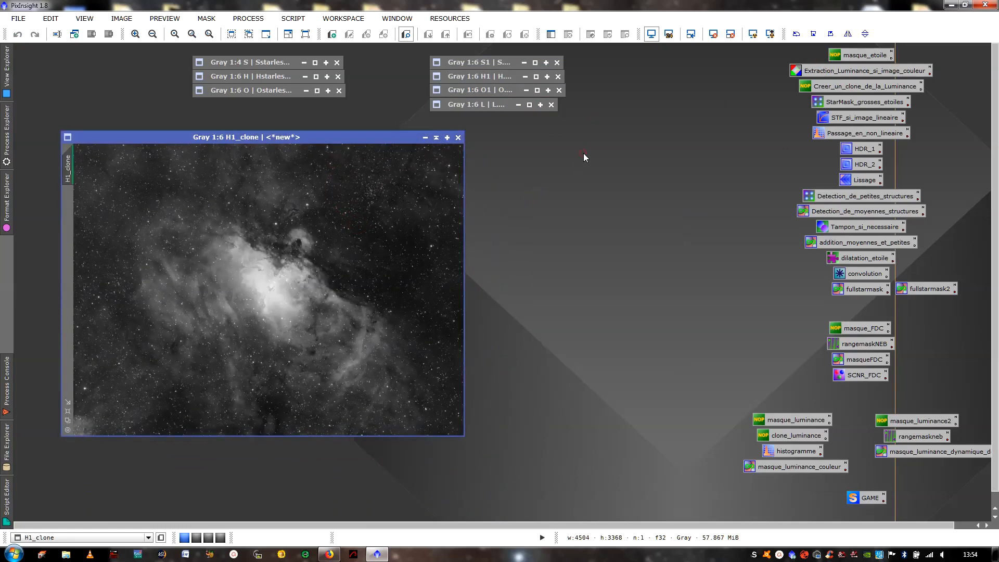
- Apply the HDR_1 and HDR_2 process icons to H1_clone one after the other, with 5 and 3 layers
double_click(859, 149)
left_click_drag(771, 369, 354, 255)
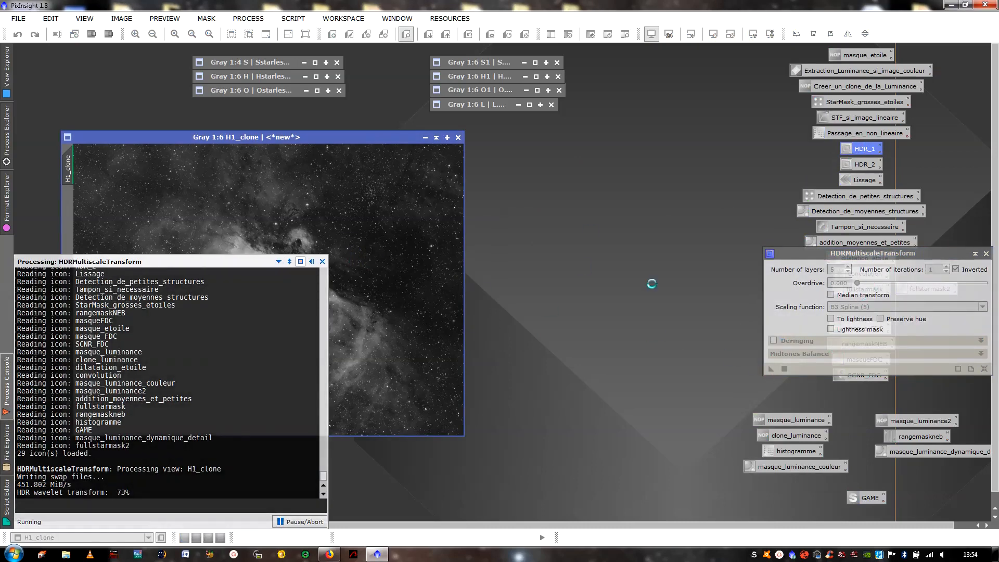
double_click(858, 166)
left_click(771, 370)
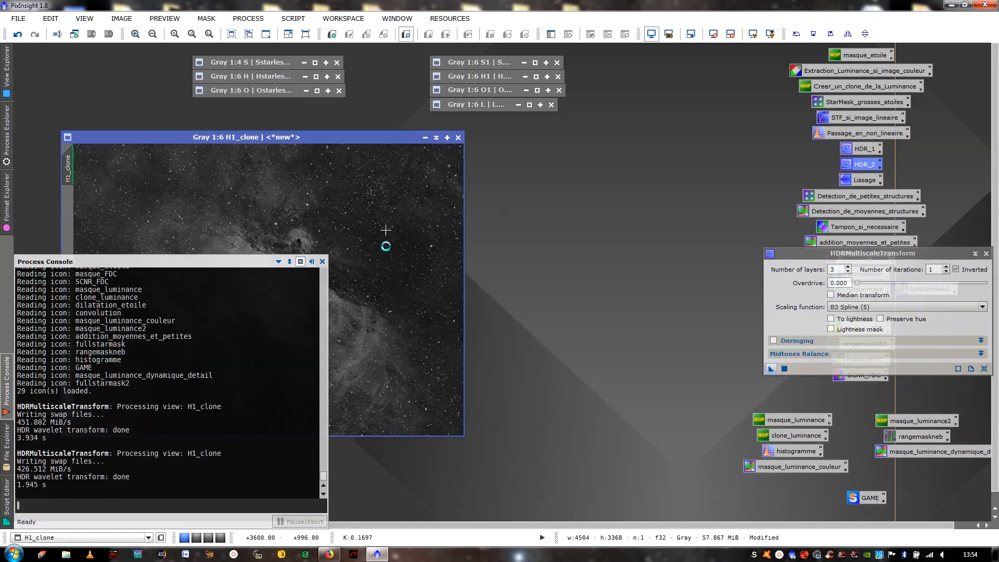
- Move the H1_clone window clear of the console and compare before and after HDR by undoing and redoing both transforms
left_click_drag(380, 143, 557, 137)
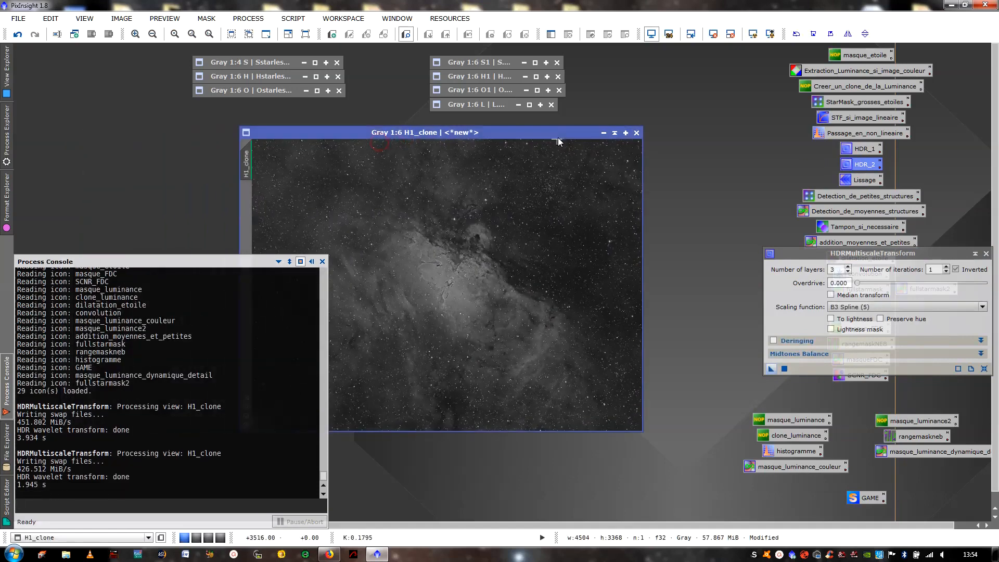
left_click(17, 34)
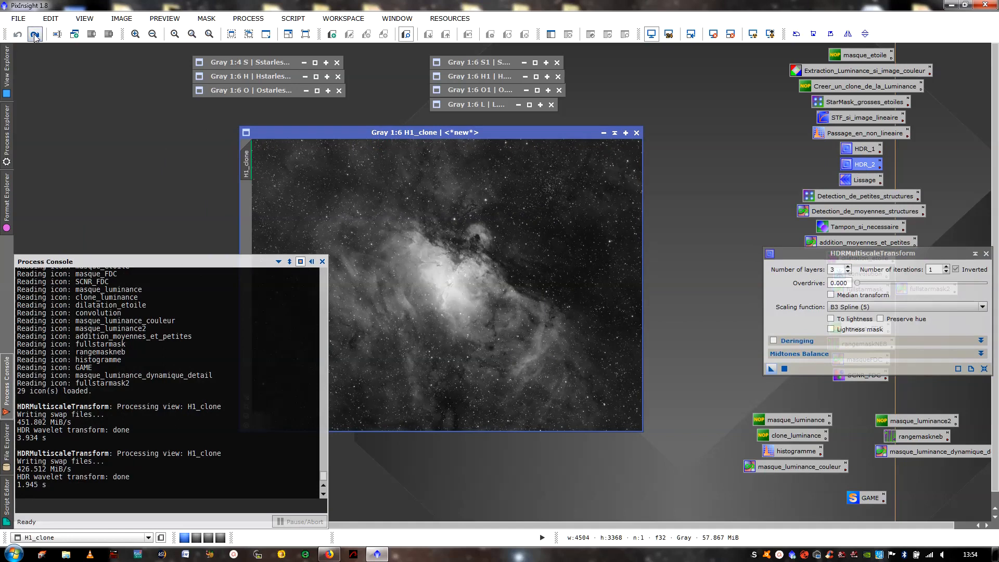
left_click(35, 35)
left_click(35, 36)
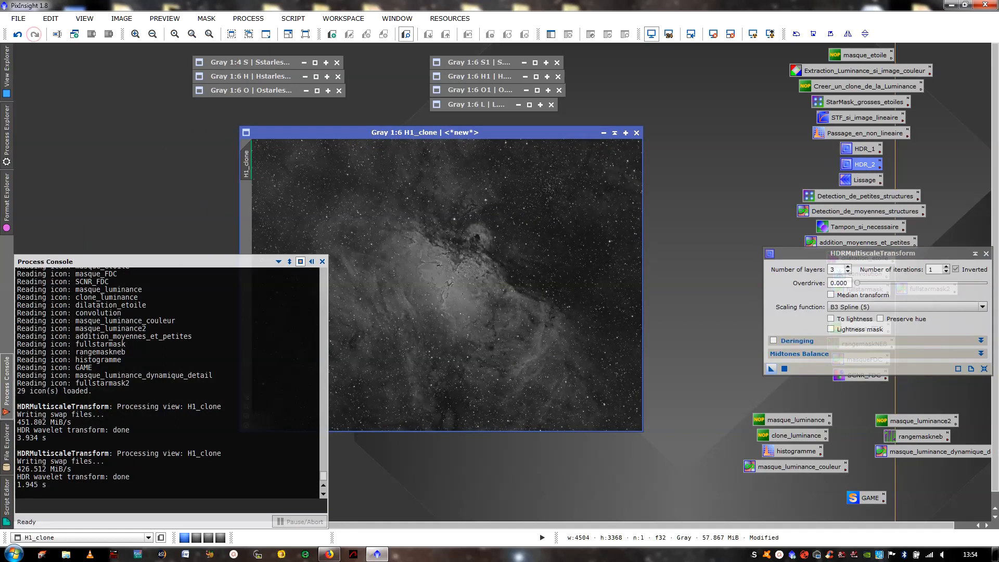
- Apply the Lissage MultiscaleLinearTransform process to H1_clone and close its dialog
double_click(865, 180)
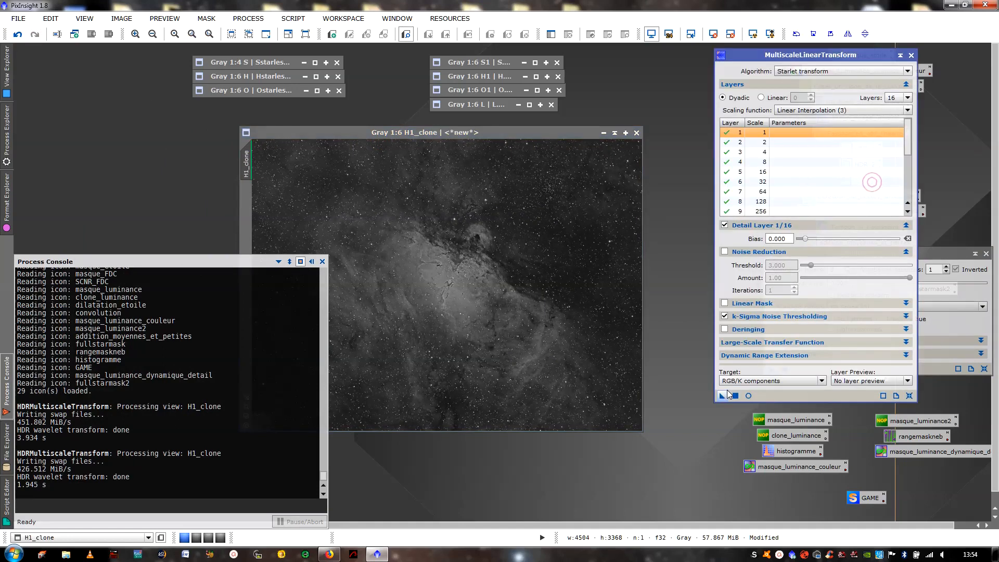
left_click_drag(450, 291, 450, 292)
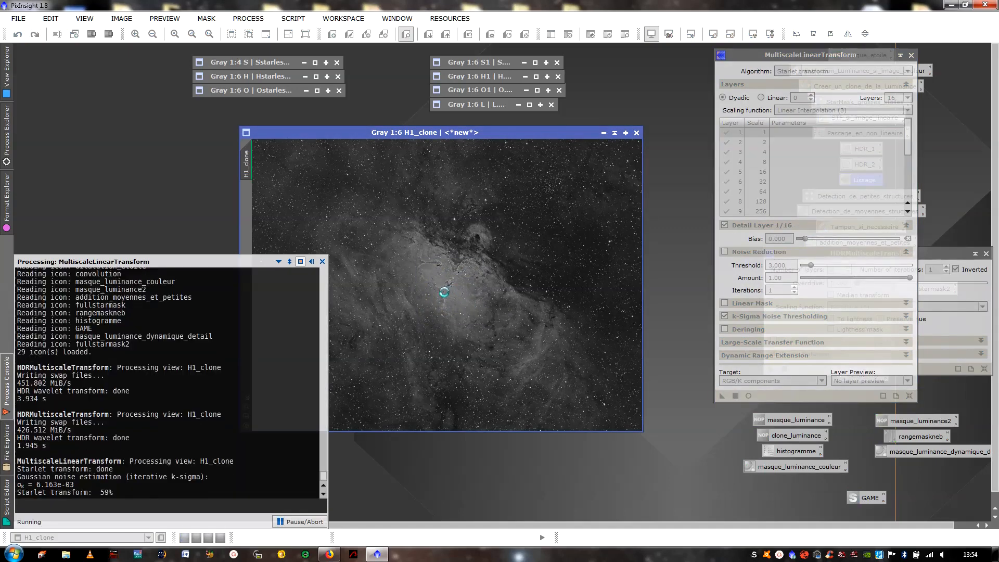
left_click(911, 56)
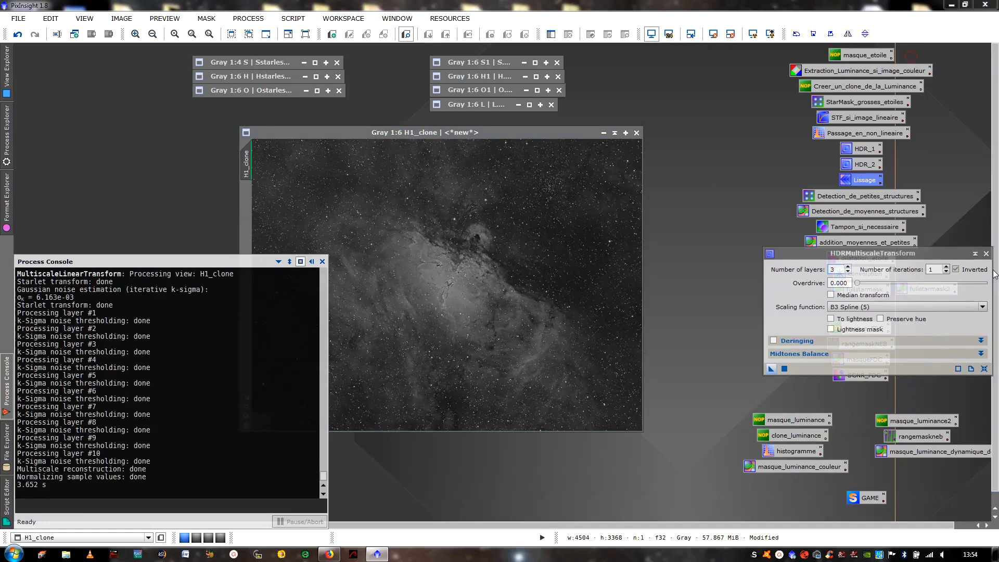
- Open the StarMask process saved as Detection_de_petites_structures and check H1_clone's values with the Statistics process
double_click(863, 198)
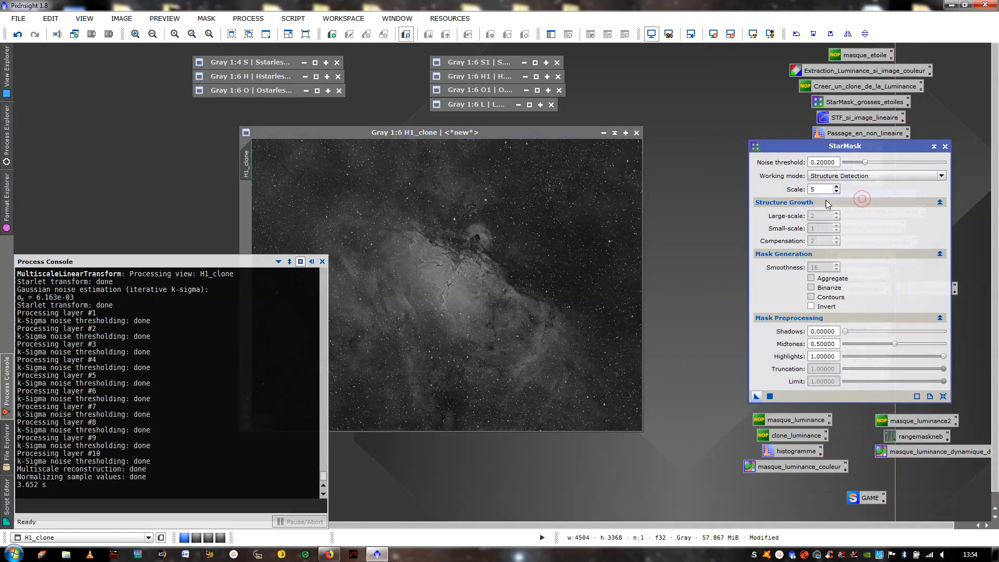
left_click(330, 167)
left_click(247, 19)
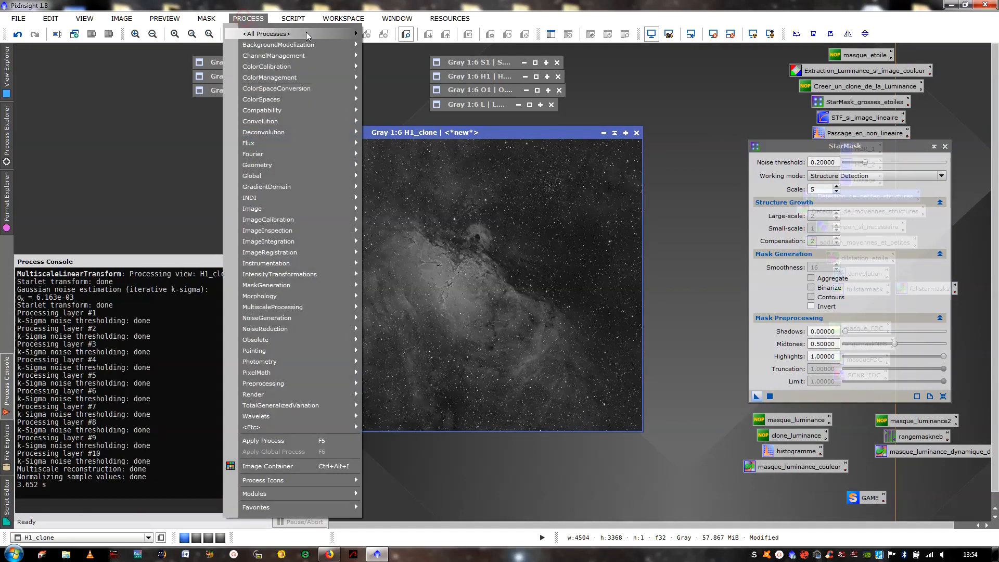
mouse_move(322, 32)
left_click(609, 114)
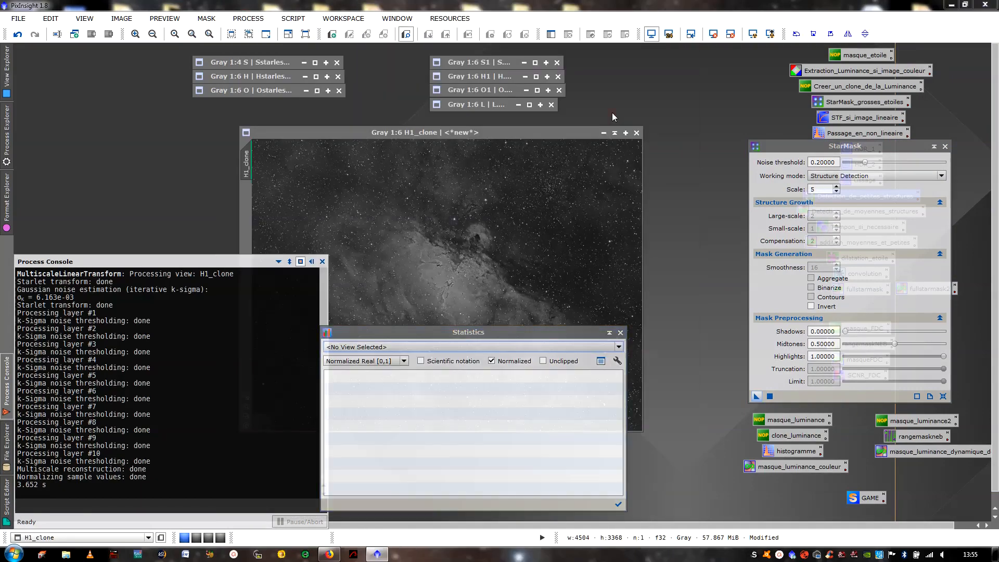
left_click_drag(566, 290, 597, 259)
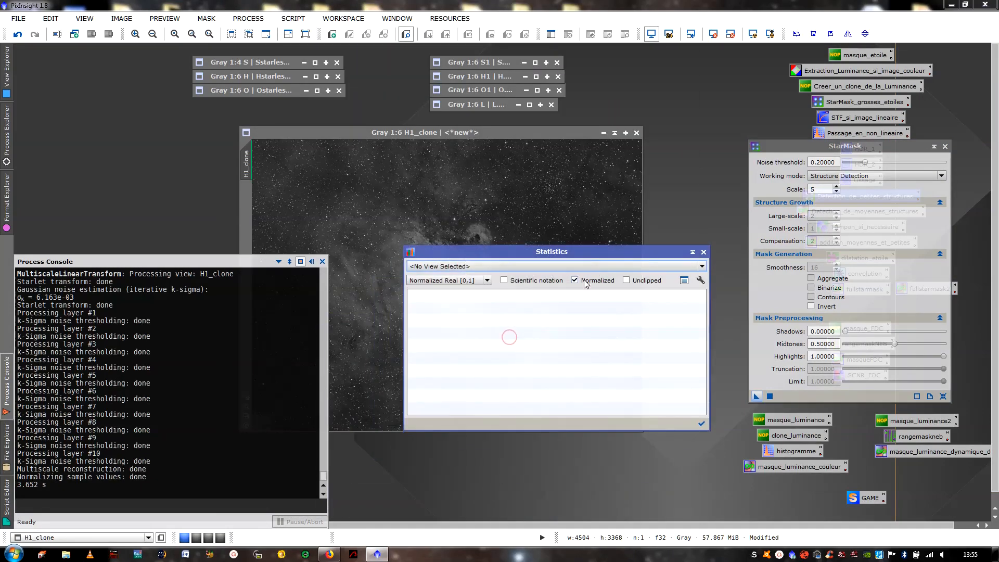
left_click(583, 265)
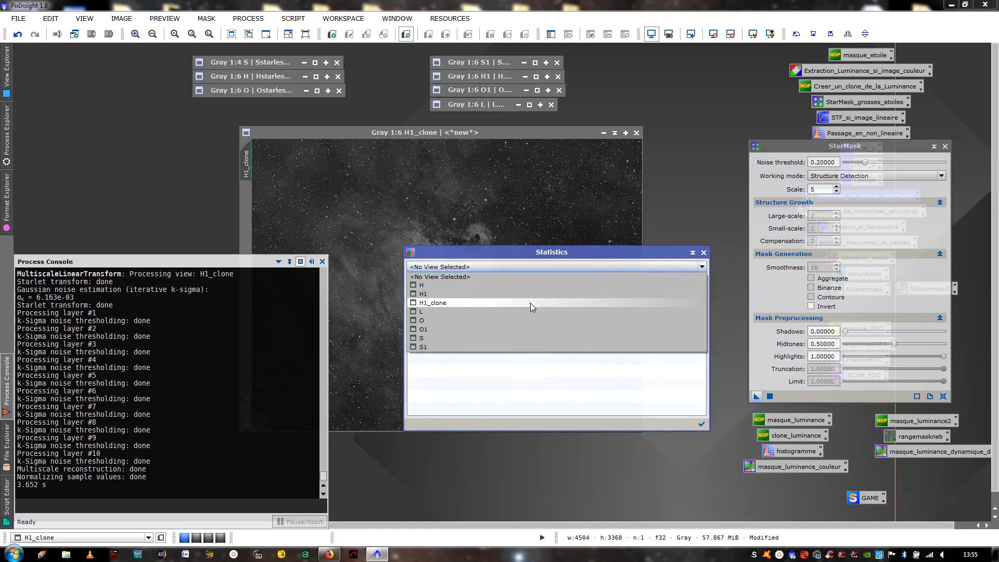
left_click(530, 303)
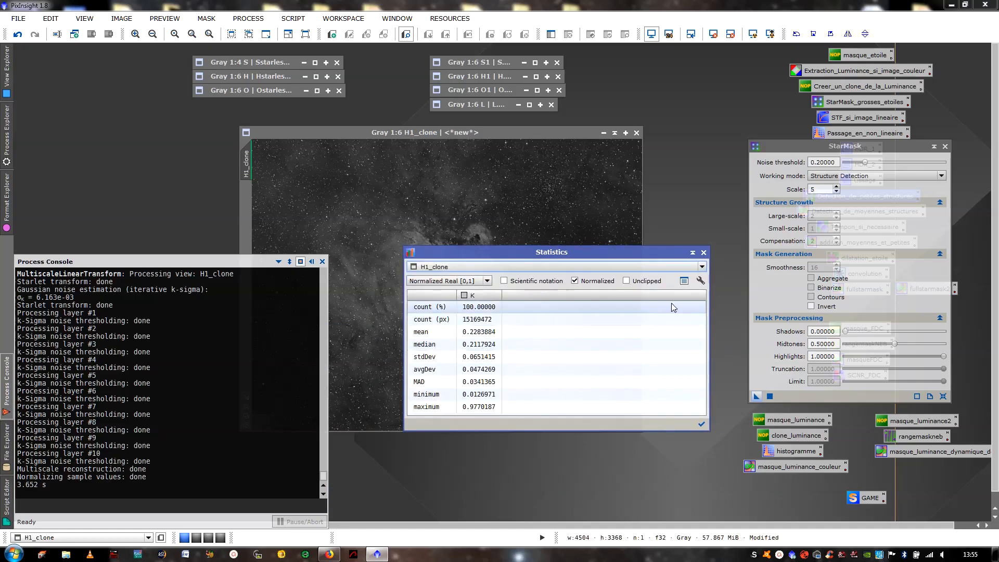
left_click(703, 253)
- Set the StarMask noise threshold to 0.23, apply it to H1_clone, and close the dialog and the process console
left_click(823, 163)
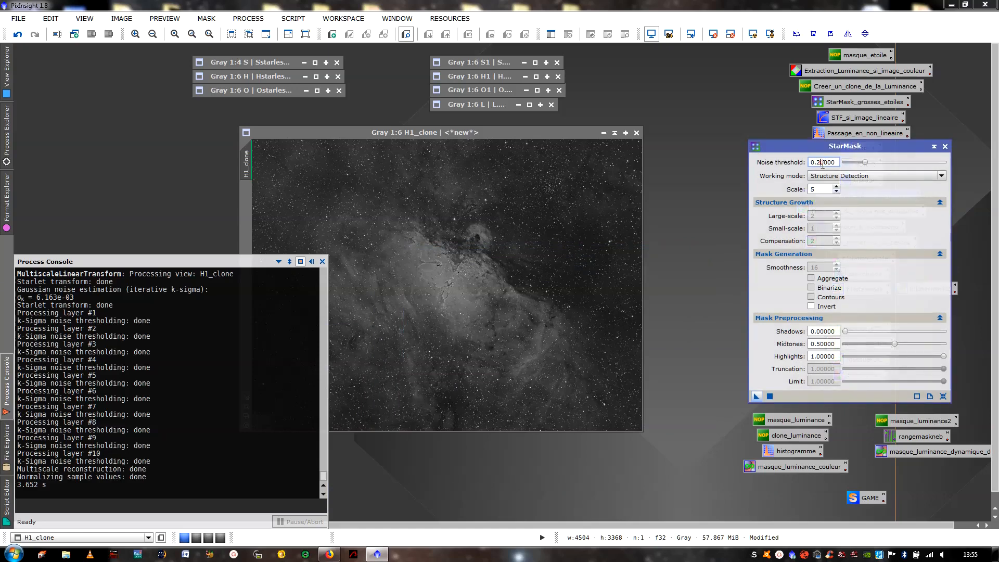
type("3")
left_click_drag(761, 397, 618, 339)
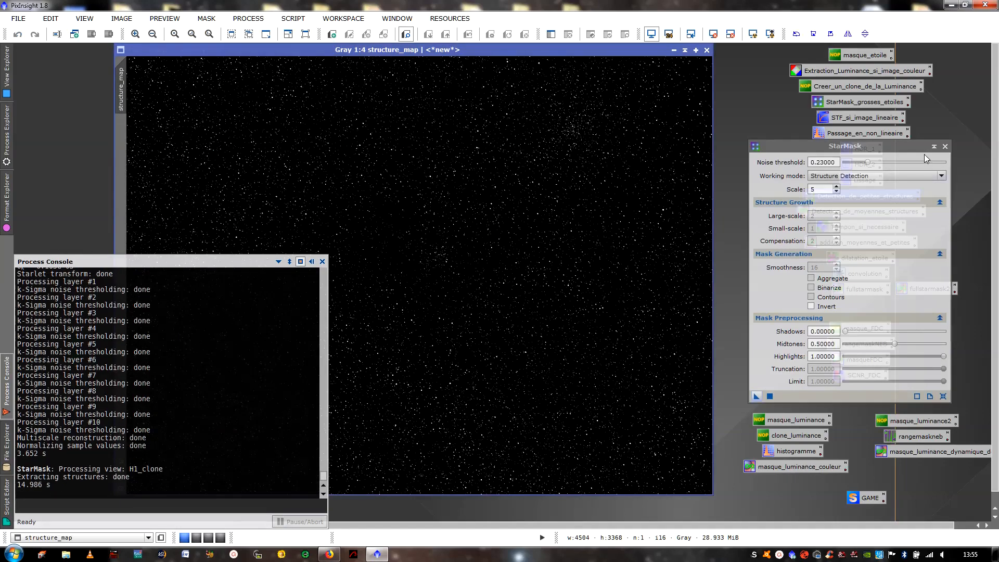
left_click(945, 146)
left_click(310, 262)
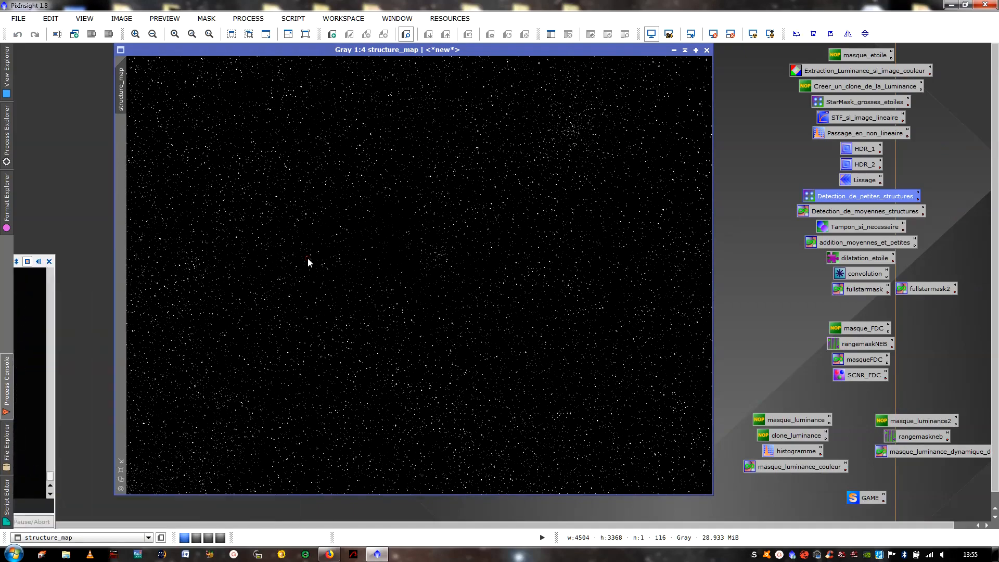
- Examine structure_map at 2:1, move its window aside, and inspect H1_clone's pillars and star field at 2:1
scroll(456, 248, "up", 4)
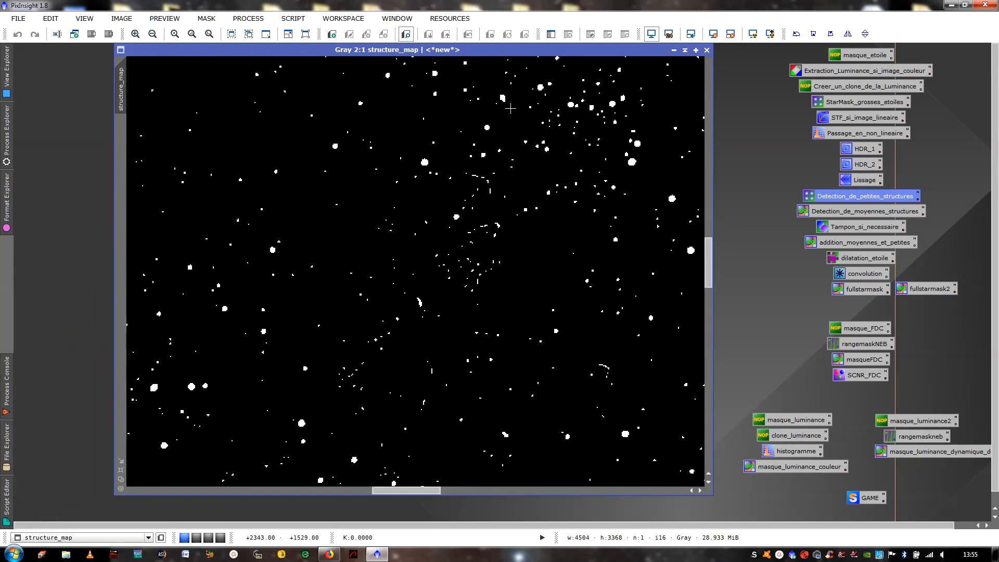
scroll(511, 108, "down", 6)
left_click_drag(507, 52, 704, 75)
left_click(296, 199)
scroll(297, 199, "up", 6)
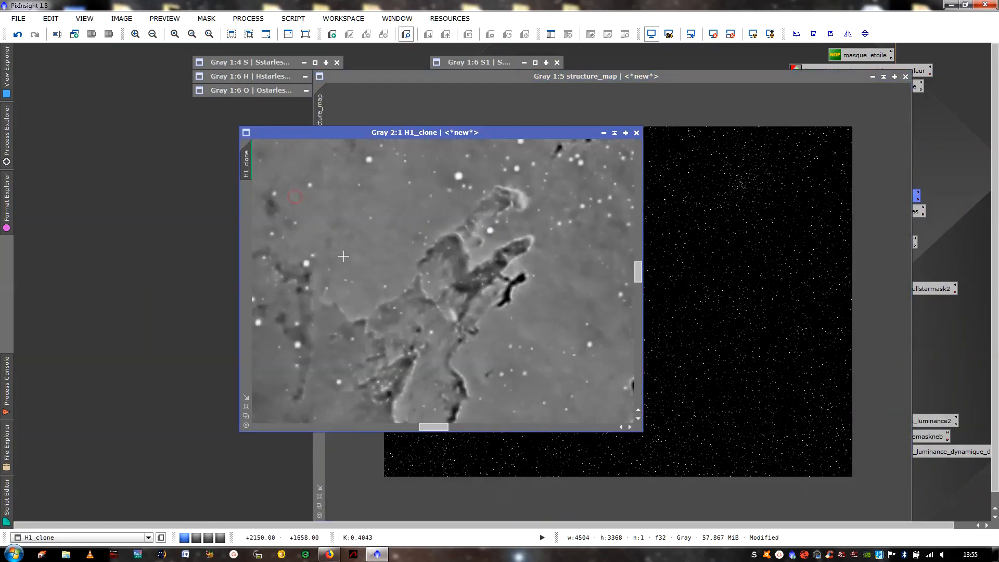
left_click_drag(431, 426, 341, 429)
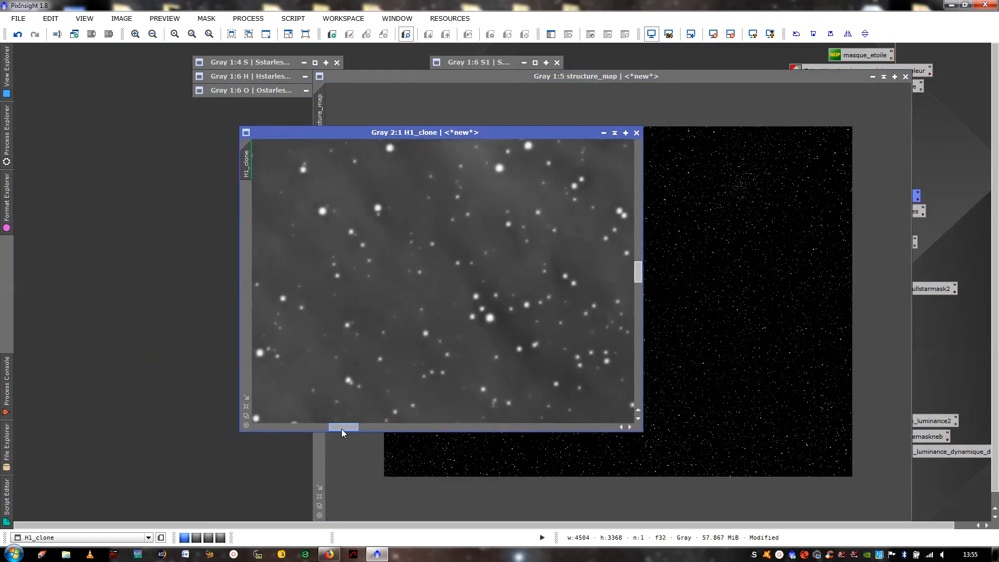
left_click(247, 409)
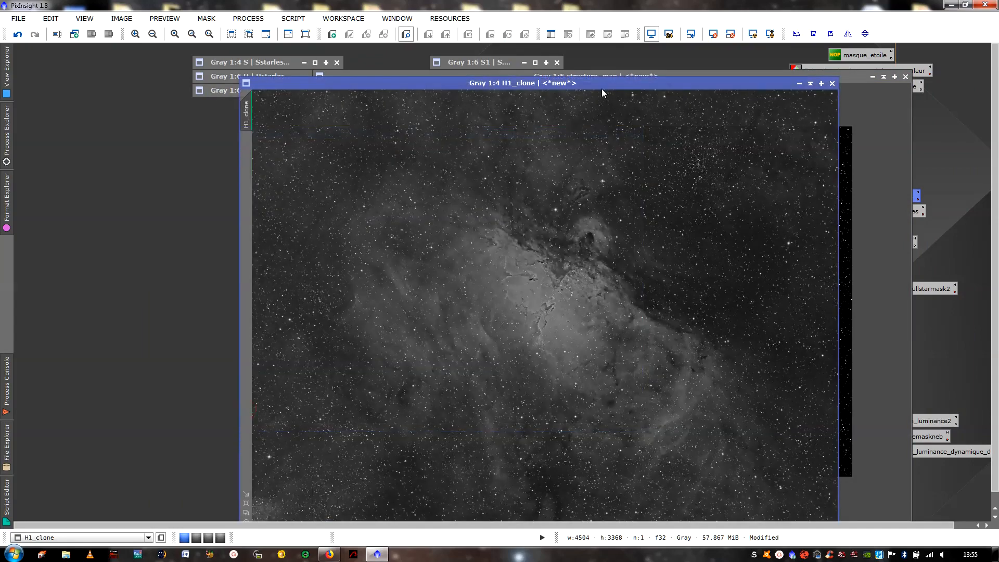
- Zoom H1_clone to 2:1 on the pillars, place structure_map beside it, and apply the same view to structure_map
left_click_drag(602, 88, 411, 78)
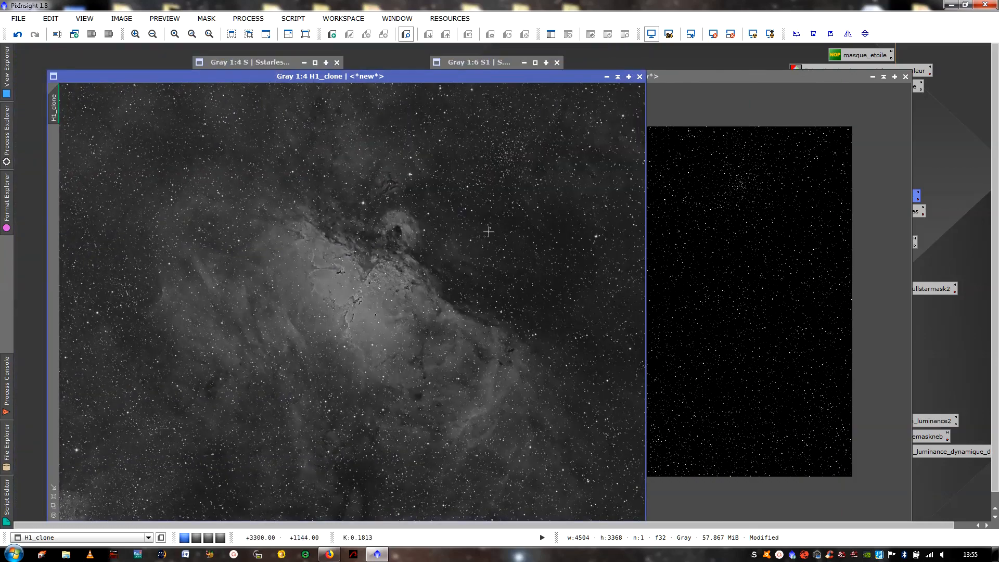
left_click(730, 231)
left_click(286, 247)
scroll(350, 268, "up", 4)
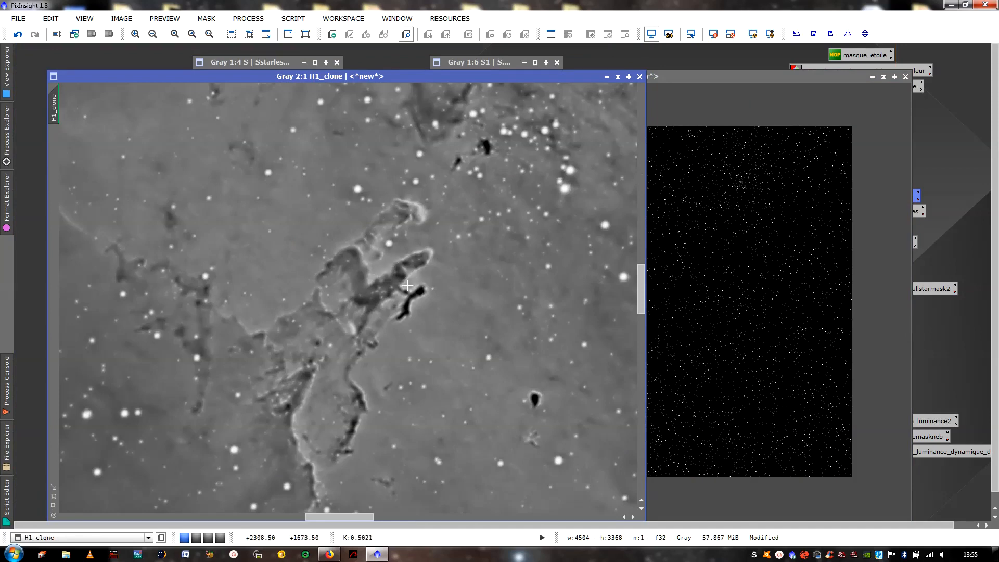
left_click(729, 277)
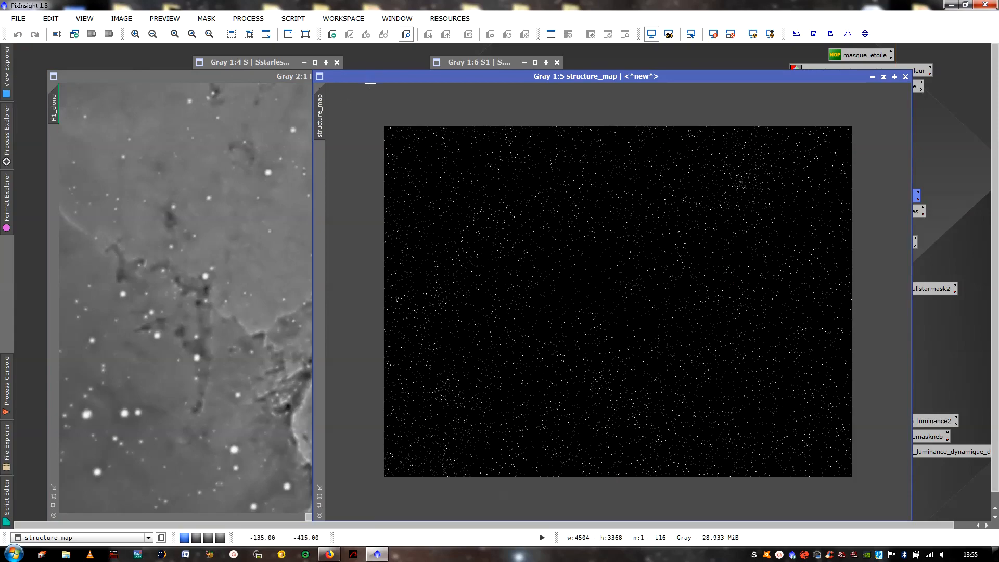
left_click_drag(377, 78, 719, 79)
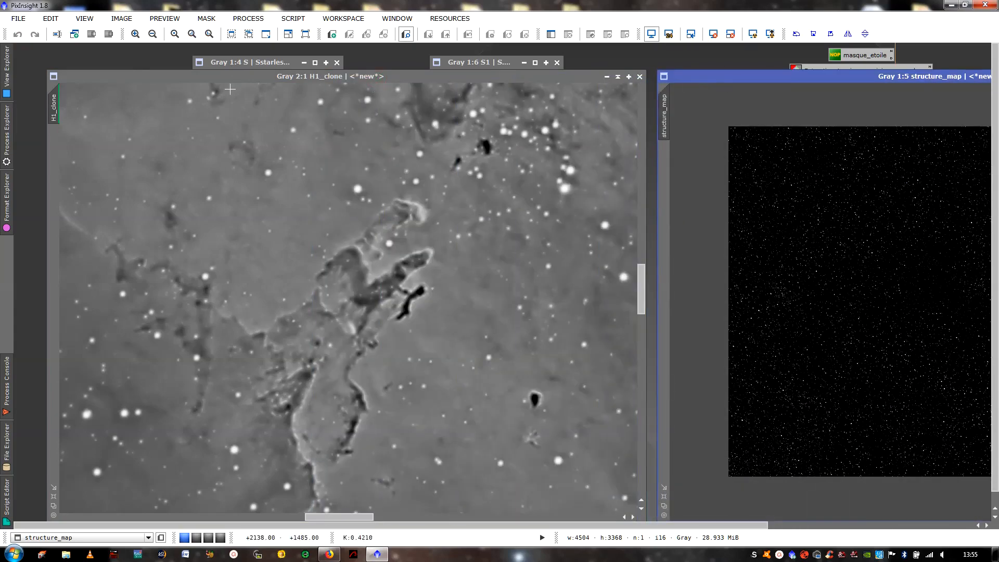
left_click_drag(56, 93, 660, 107)
- Shift the H1_clone and structure_map windows to compare the pillar area and uncover the process icons
left_click_drag(579, 76, 489, 77)
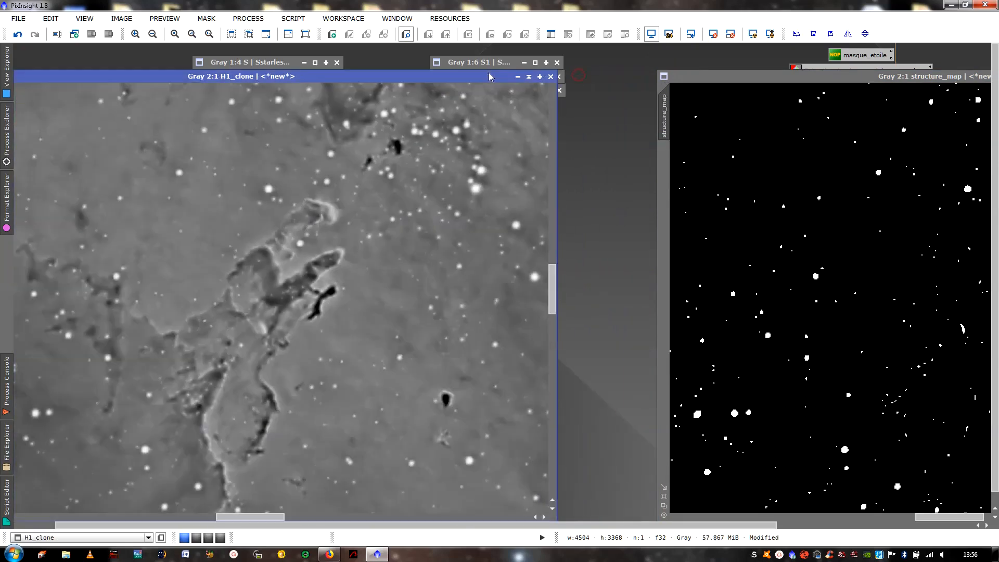
left_click_drag(777, 70, 483, 74)
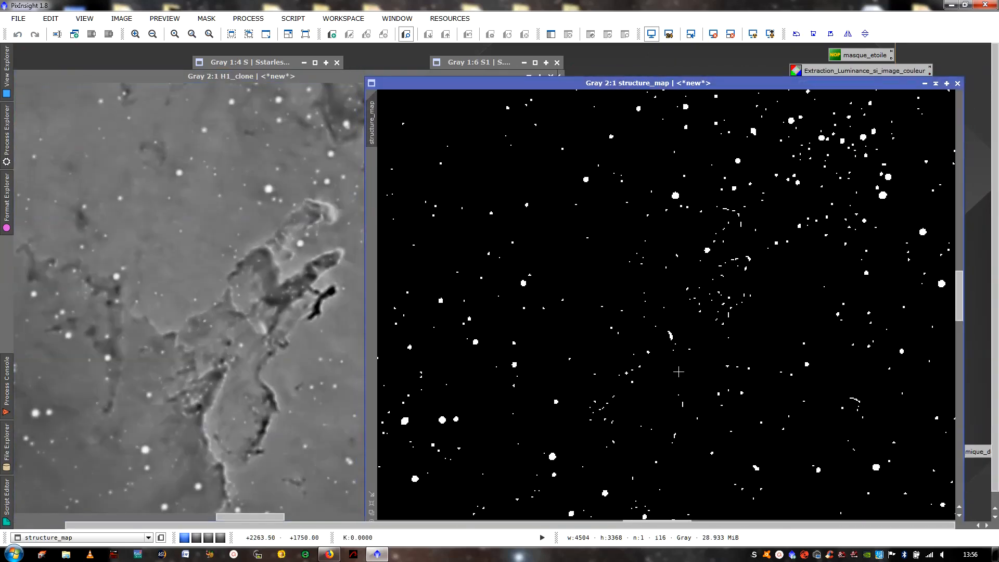
left_click_drag(772, 85, 592, 88)
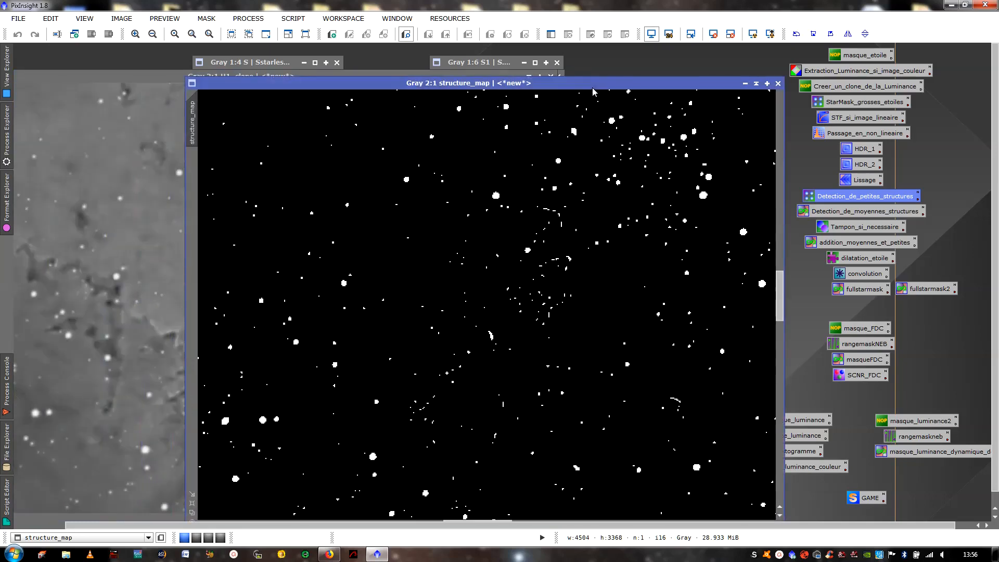
- Open the Tampon_si_necessaire CloneStamp and clone black background over the false structures at the upper end of the pillars in structure_map
double_click(860, 227)
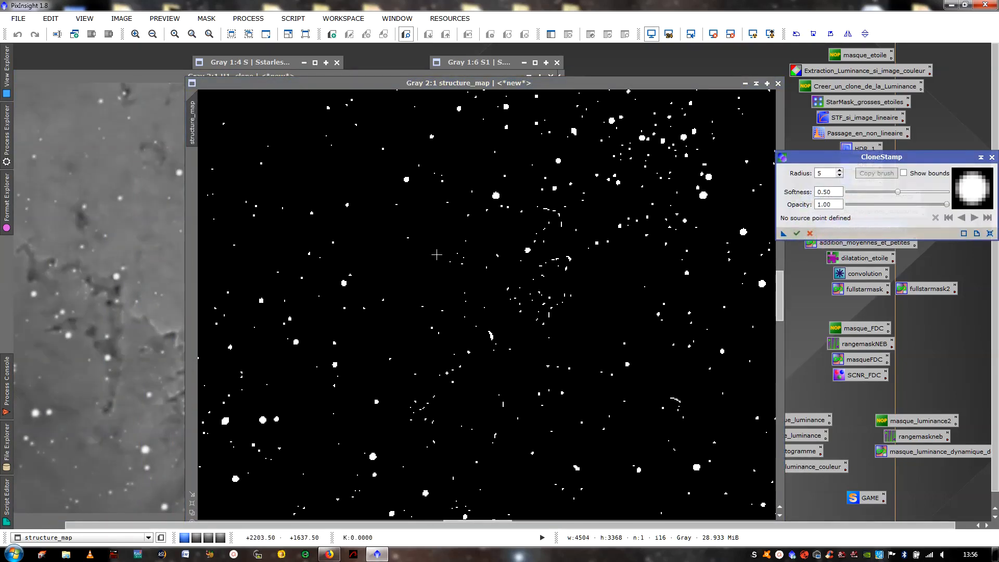
left_click(497, 231, "ctrl")
left_click(542, 210)
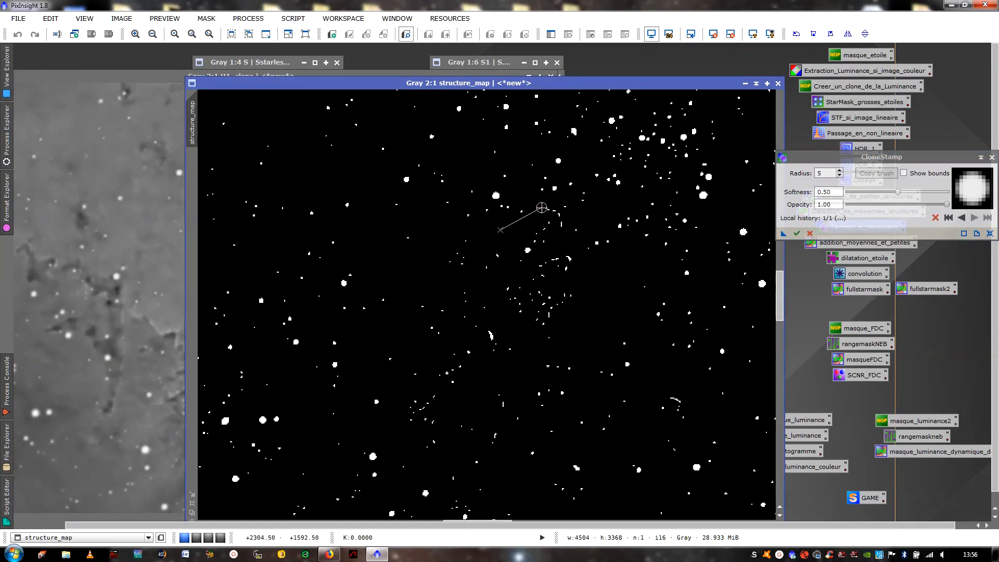
left_click_drag(549, 211, 554, 214)
left_click(523, 213)
left_click(521, 219, "ctrl")
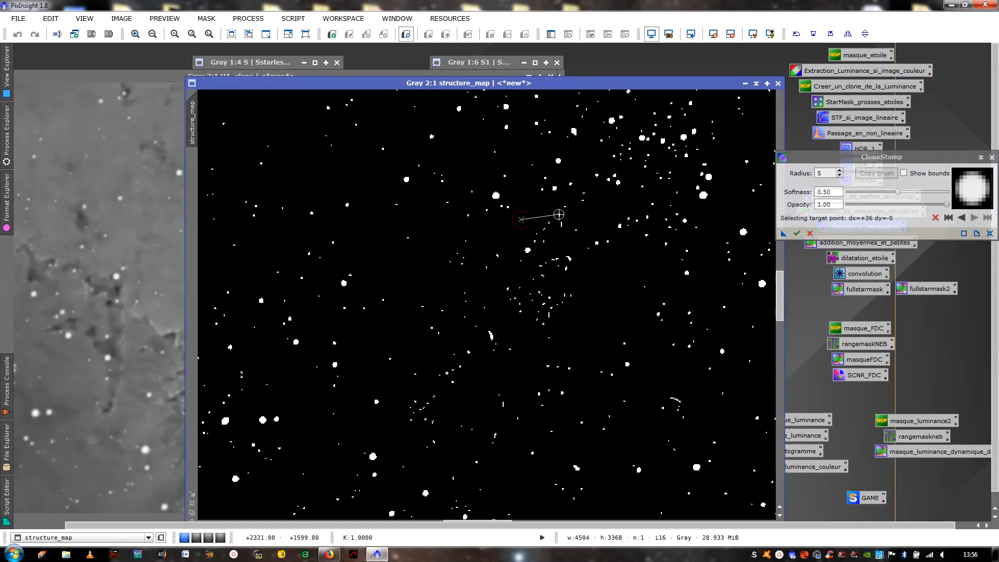
mouse_move(559, 214)
left_mouse_down()
mouse_move(562, 225)
mouse_move(540, 238)
left_mouse_up()
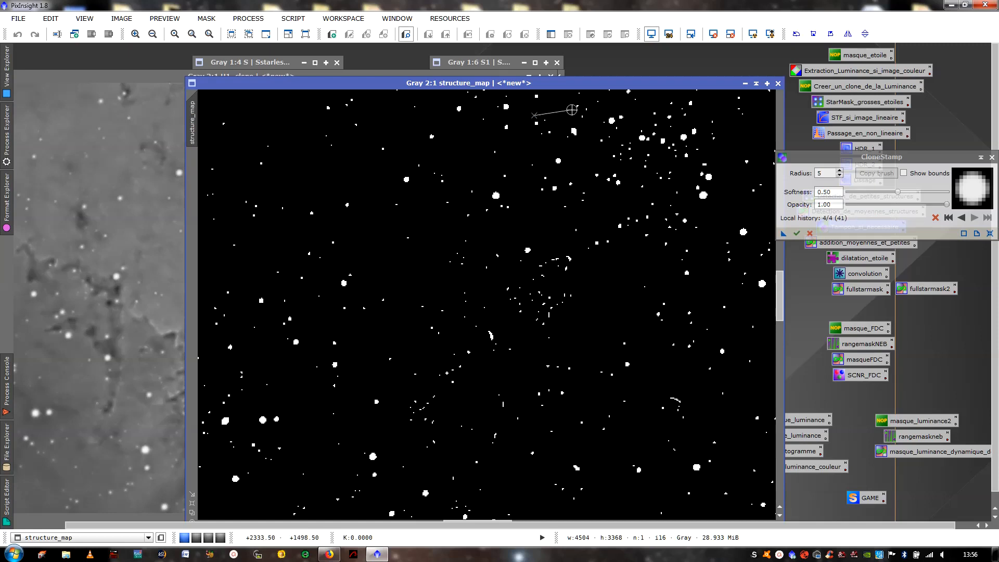
- Clone black background over the false structures around the second pillar tip, in the central cluster of structure_map
left_click_drag(574, 90, 447, 78)
key("ctrl")
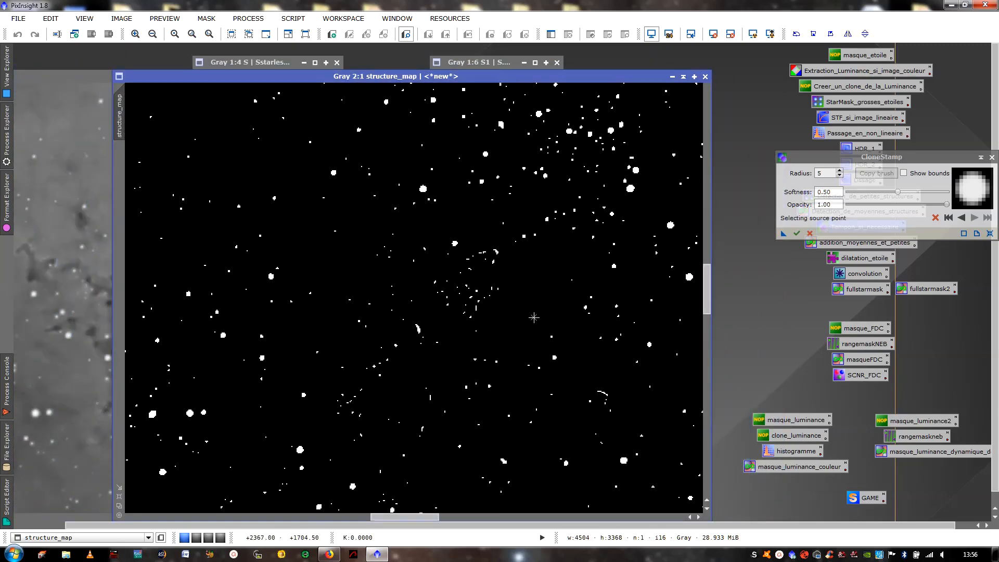
left_click(535, 313, "ctrl")
mouse_move(503, 290)
left_mouse_down()
mouse_move(491, 286)
mouse_move(472, 316)
mouse_move(481, 290)
mouse_move(461, 312)
left_mouse_up()
mouse_move(515, 77)
left_mouse_down()
mouse_move(354, 90)
mouse_move(360, 77)
mouse_move(475, 89)
left_mouse_up()
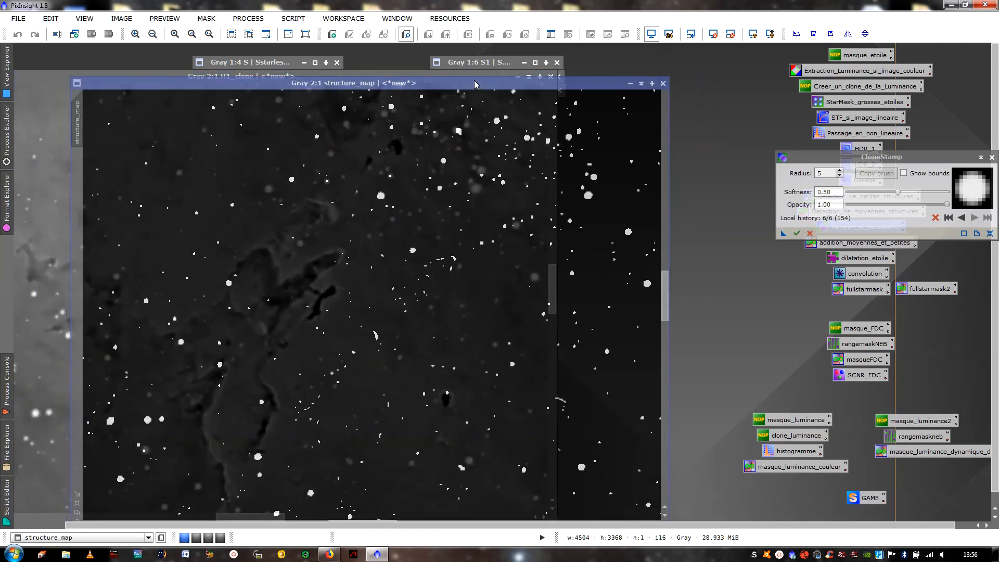
mouse_move(459, 262)
left_mouse_down()
mouse_move(449, 275)
mouse_move(453, 263)
mouse_move(421, 271)
left_mouse_up()
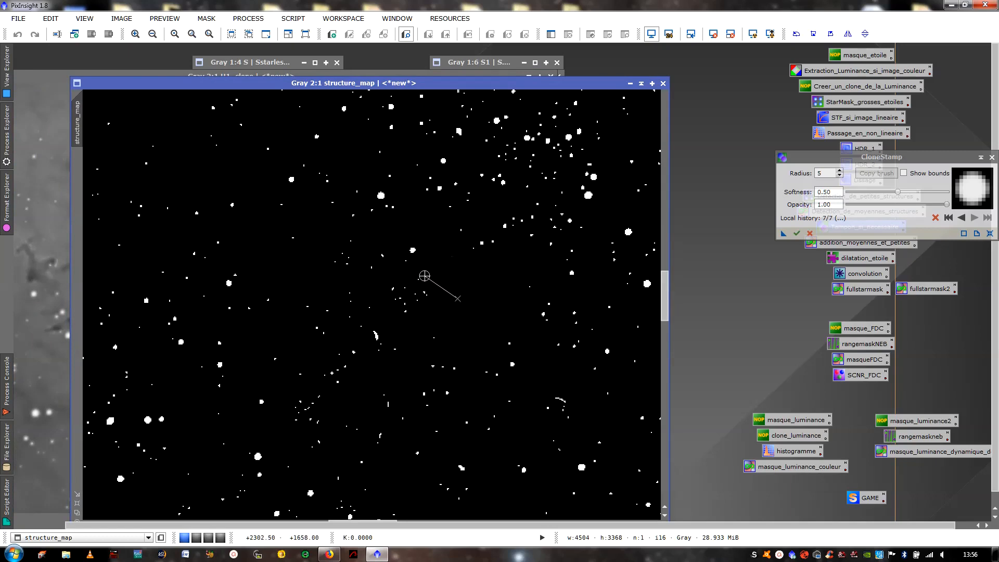
- Sample a new black source point and clone it over the arc-shaped false structure just below the central cluster
left_click_drag(475, 87, 437, 88)
left_click(440, 286, "ctrl")
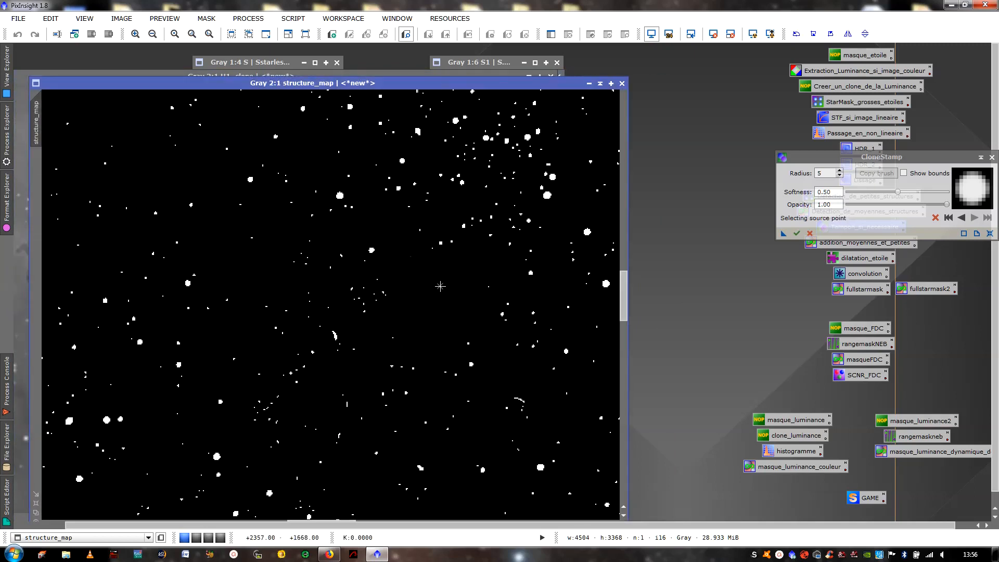
left_click(428, 289, "ctrl")
left_click(338, 330)
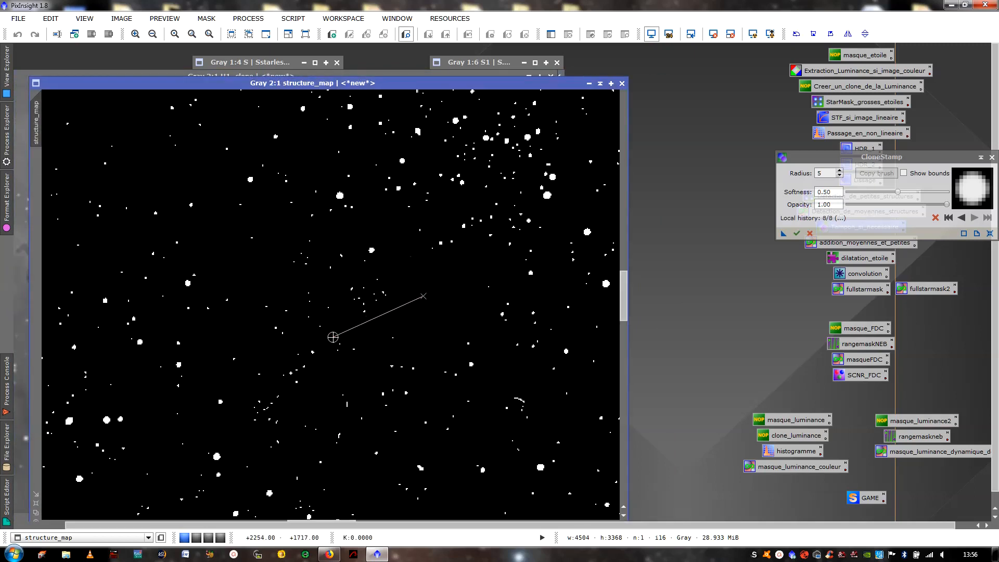
- Clone black background over the remaining arc traces and the false structures along the pillars' lower-left base in structure_map
left_click_drag(435, 91, 511, 65)
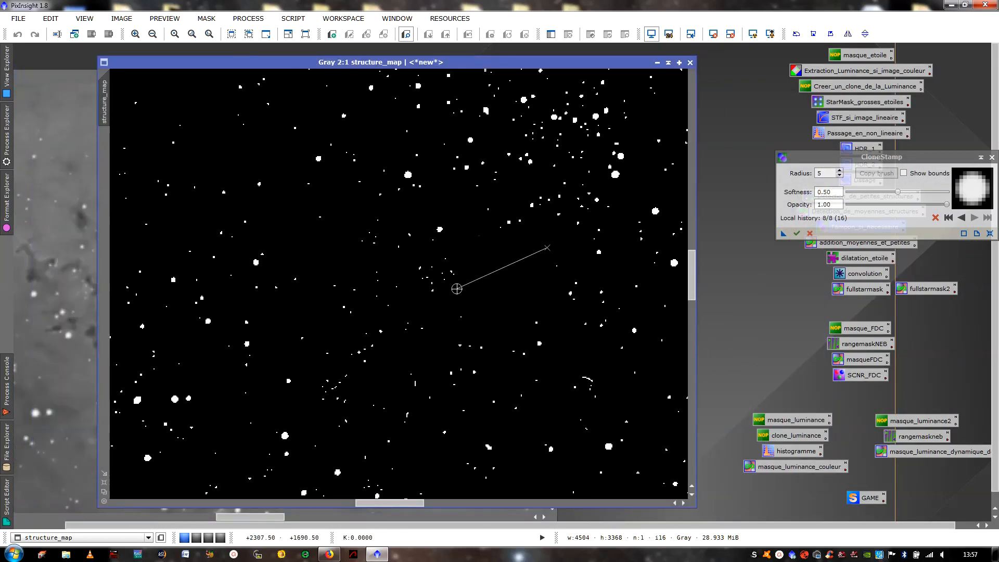
left_click(498, 271, "ctrl")
left_click(372, 343)
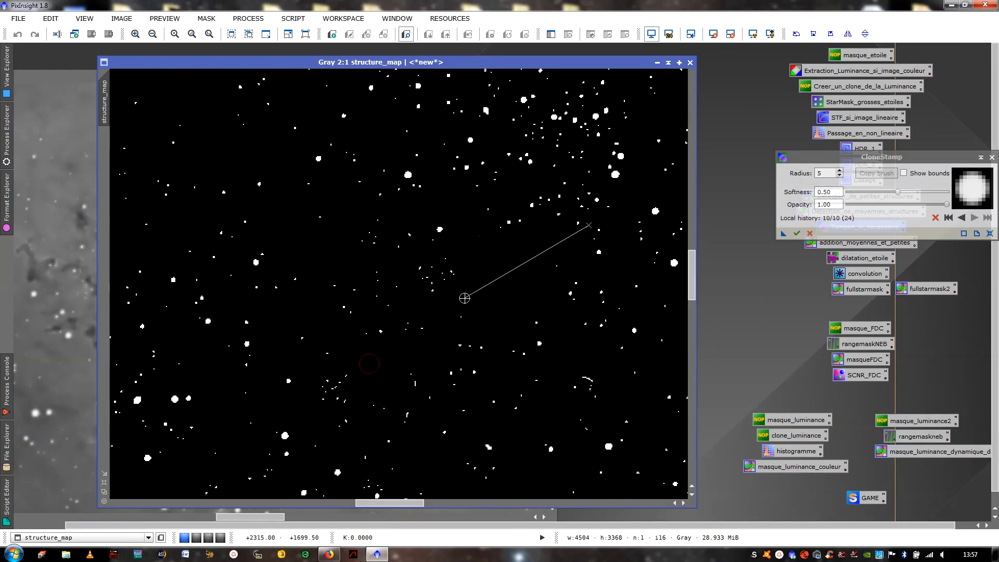
left_click(493, 280, "ctrl")
left_click(346, 374)
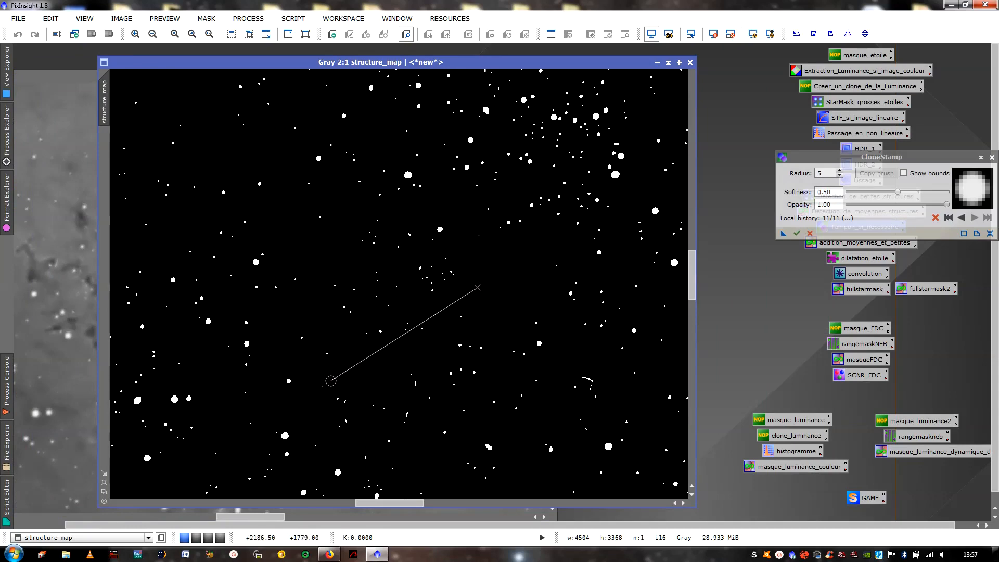
left_click_drag(334, 395, 350, 395)
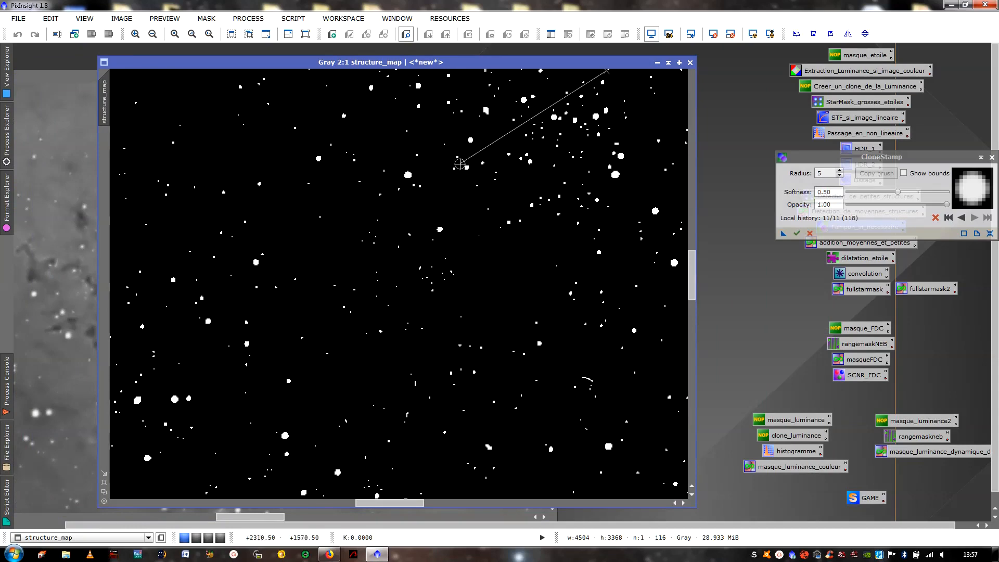
- Commit the CloneStamp corrections to structure_map and close the CloneStamp process
mouse_move(471, 65)
left_mouse_down()
mouse_move(374, 68)
mouse_move(308, 86)
mouse_move(367, 83)
left_mouse_up()
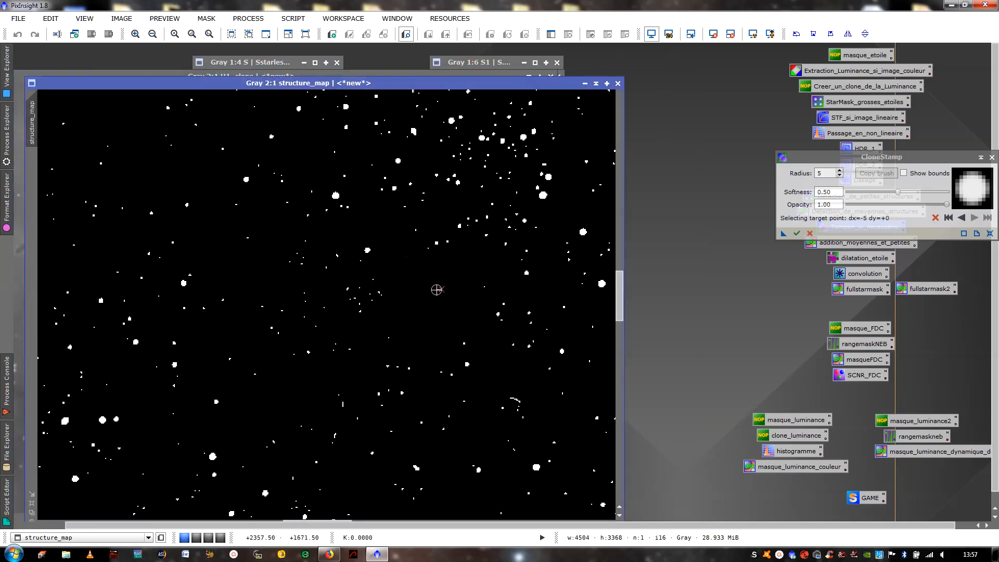
left_click(797, 233)
left_click(991, 157)
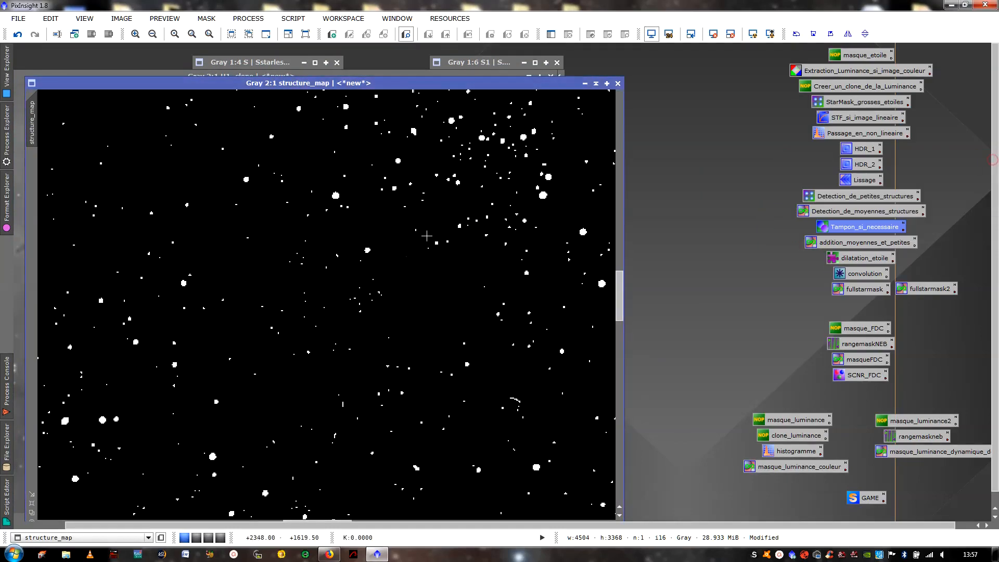
- Zoom structure_map out to 1:4, place it beside H1_clone, and apply it to H1_clone as a mask
scroll(429, 233, "down", 5)
scroll(432, 204, "up", 1)
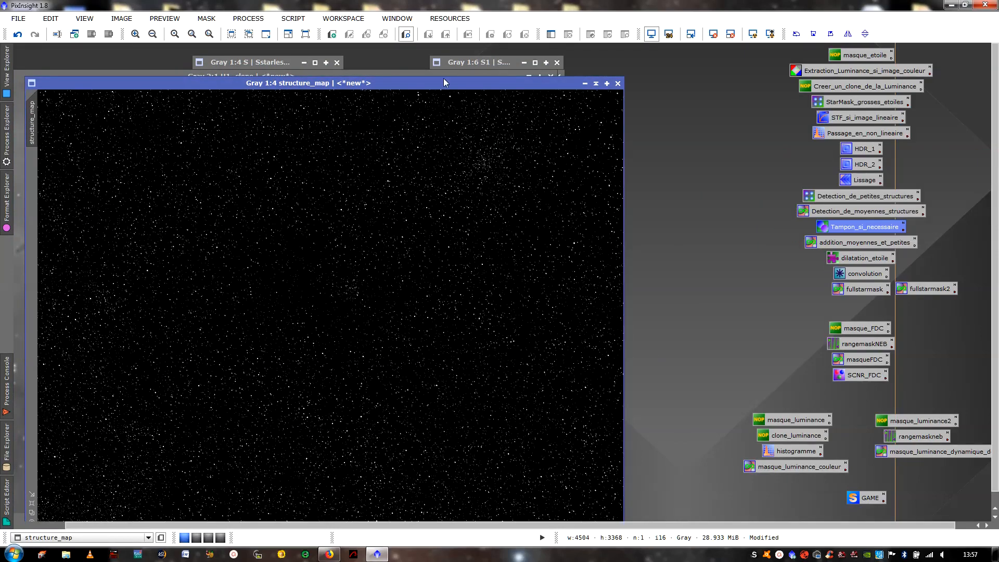
left_click_drag(438, 83, 624, 85)
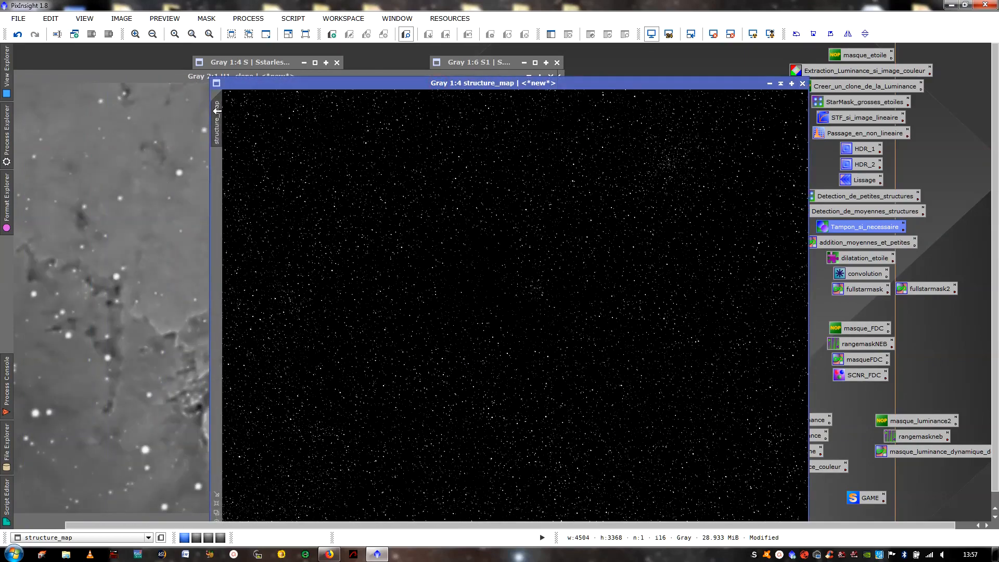
left_click_drag(386, 83, 606, 77)
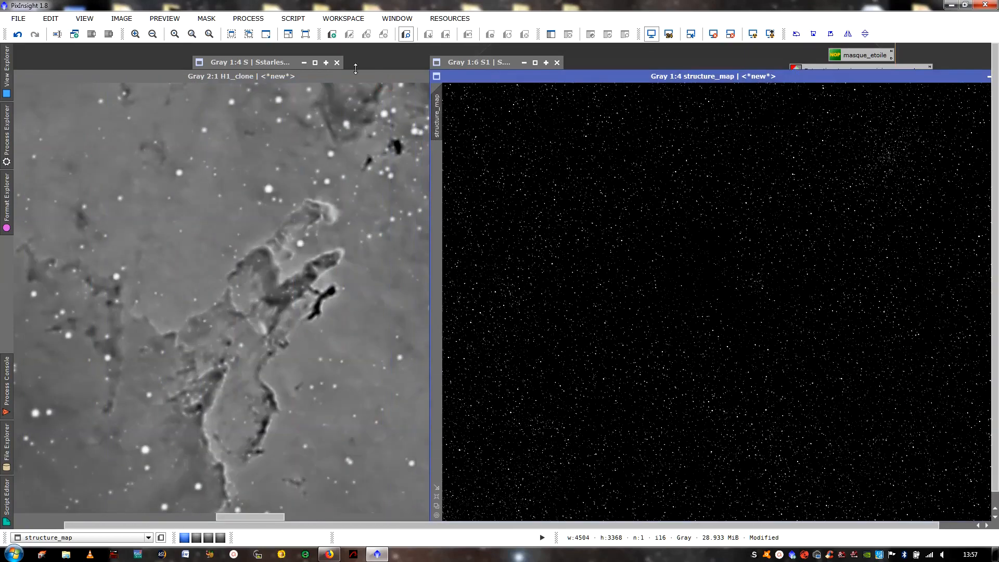
left_click_drag(349, 73, 425, 76)
left_click(718, 186)
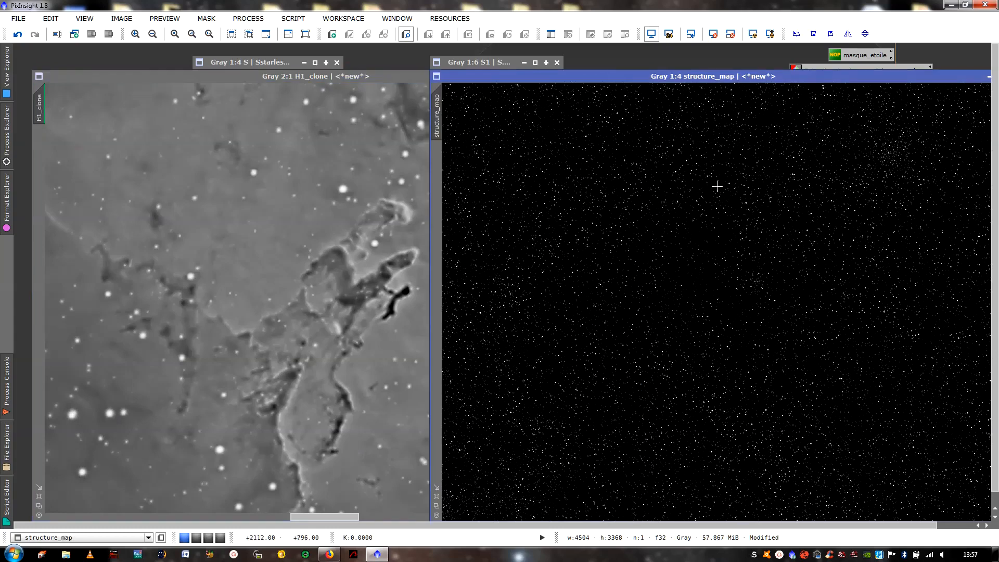
left_click_drag(266, 141, 37, 154)
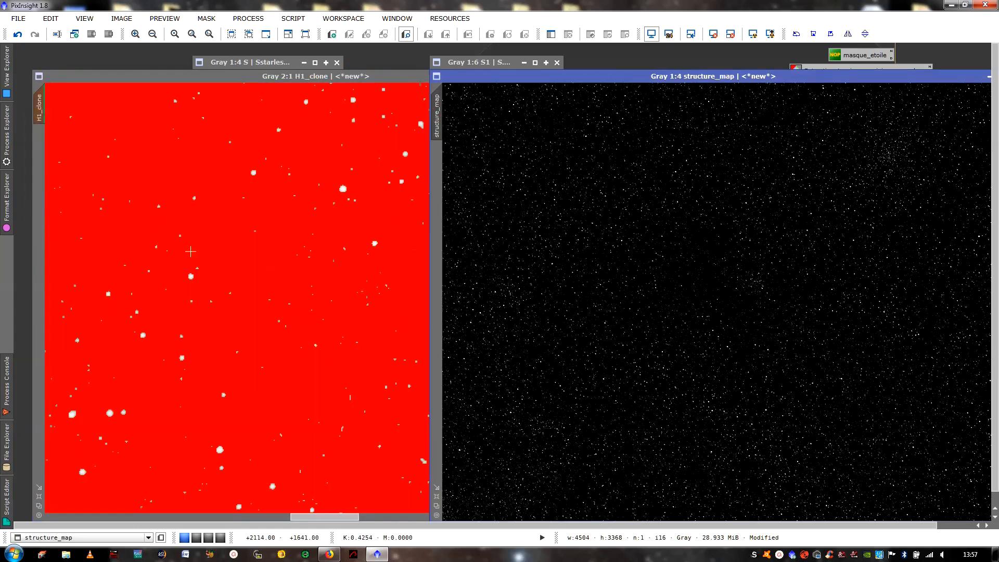
left_click(228, 339)
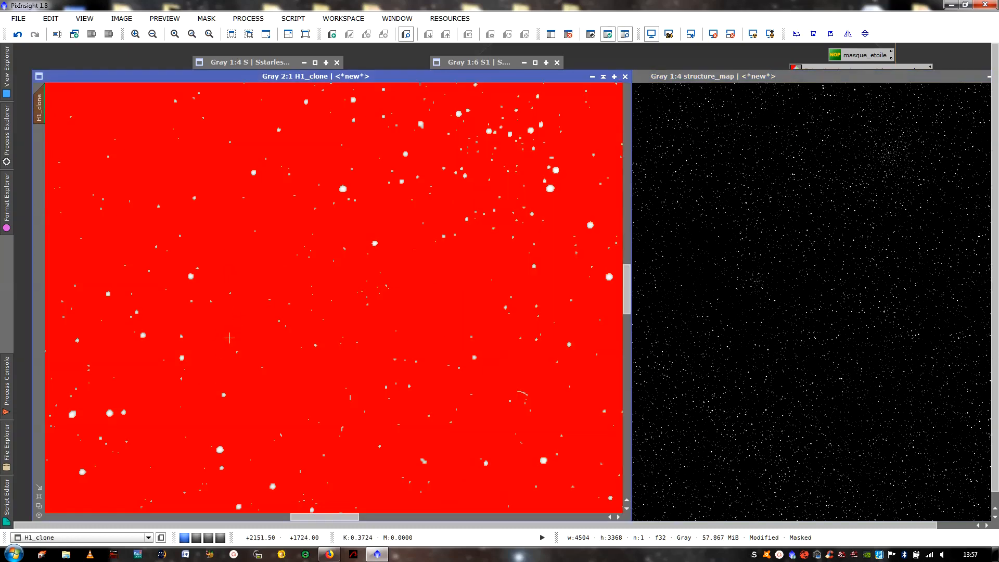
- Toggle the mask overlay to compare it with H1_clone's stars, and remove the mask from H1_clone
key("ctrl+k")
key("ctrl+k")
key("ctrl+k")
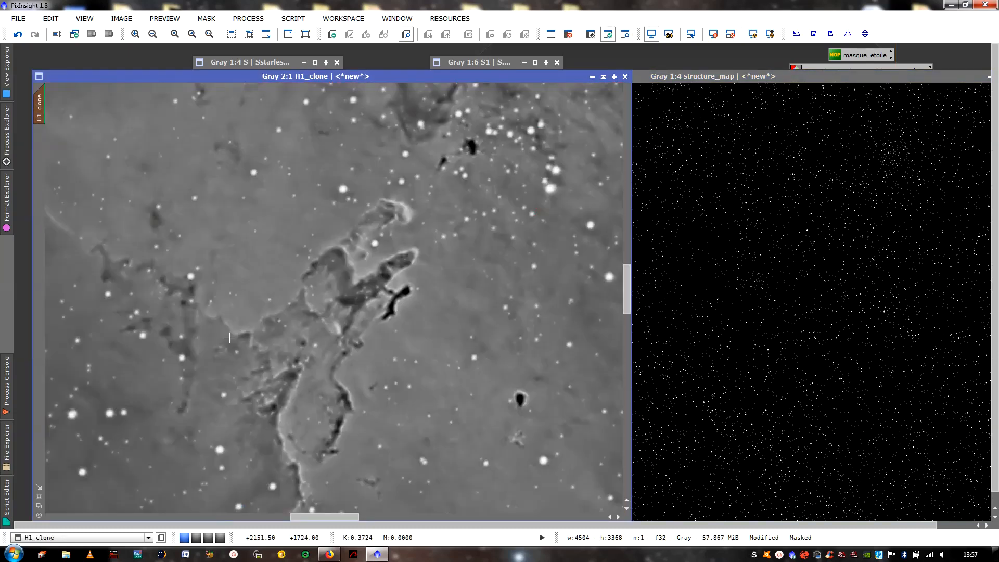
key("ctrl+k")
key("ctrl+k")
right_click(225, 243)
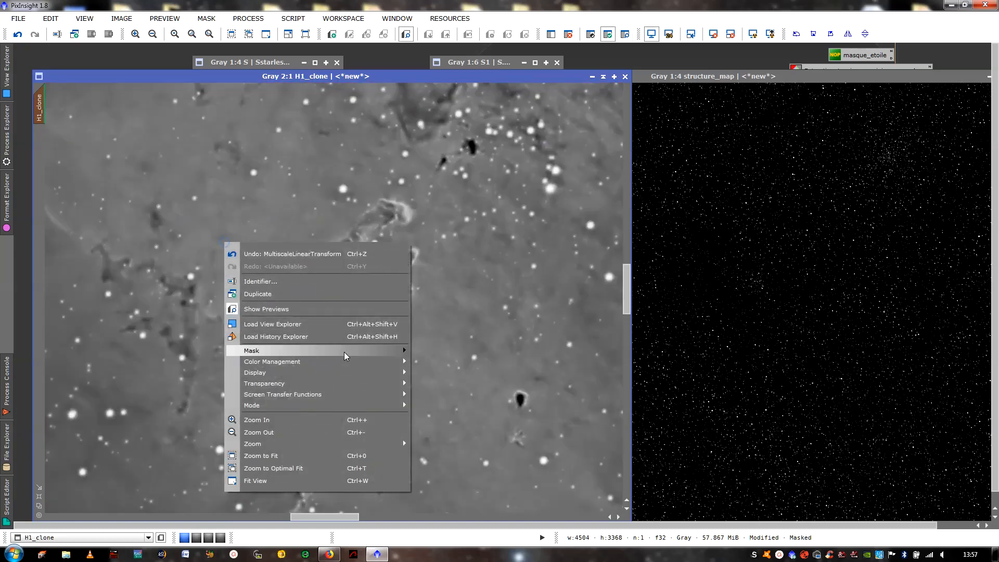
mouse_move(365, 351)
left_click(436, 374)
left_click(660, 345)
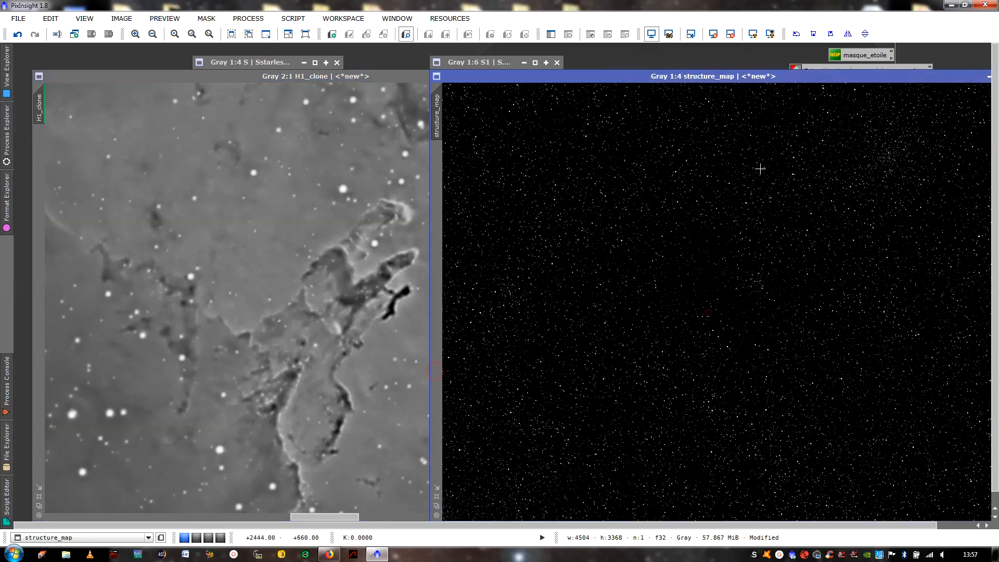
- Try the saved convolution process with StdDev 2.00 on structure_map at 4:1, and undo it
left_click_drag(746, 76, 438, 82)
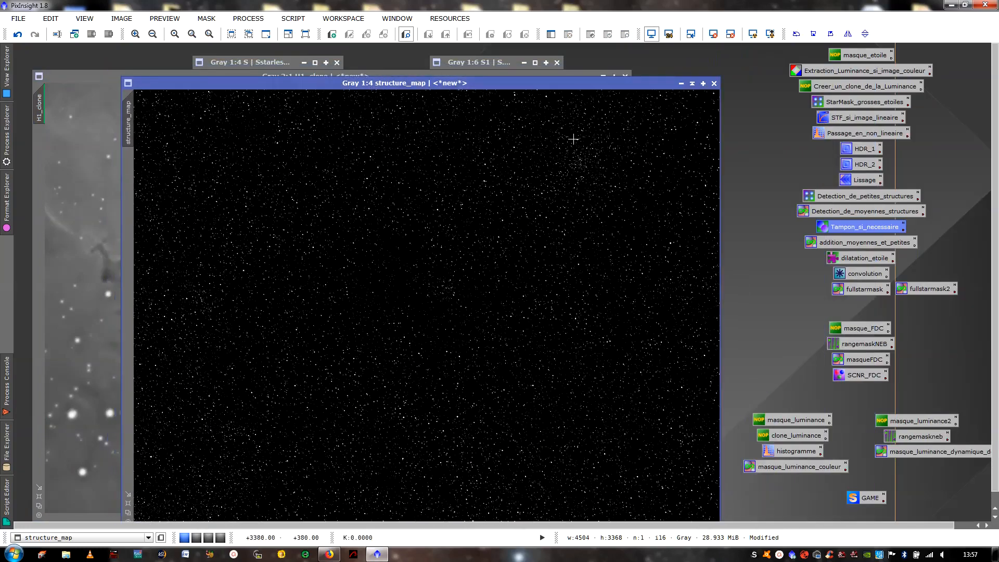
scroll(462, 207, "up", 6)
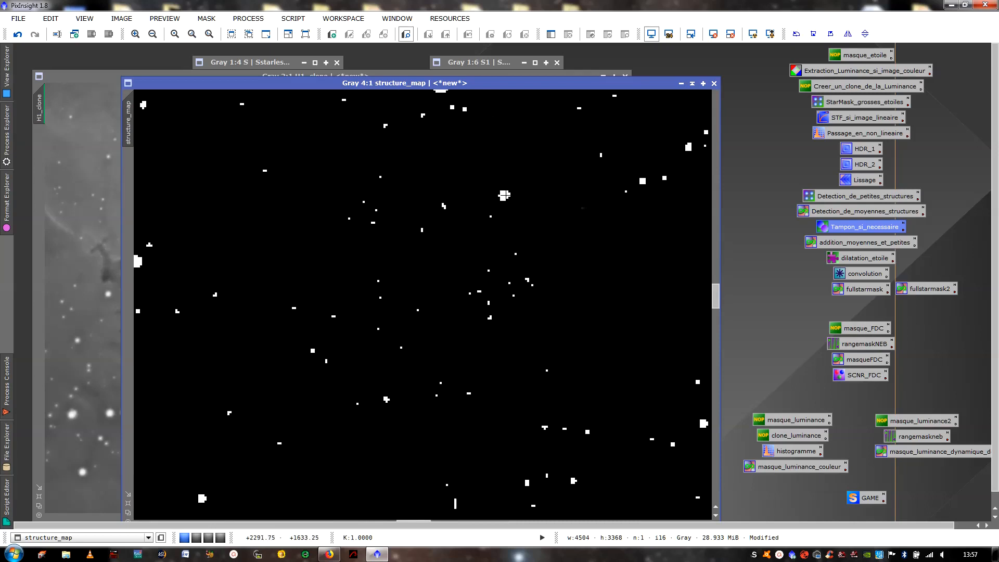
double_click(839, 271)
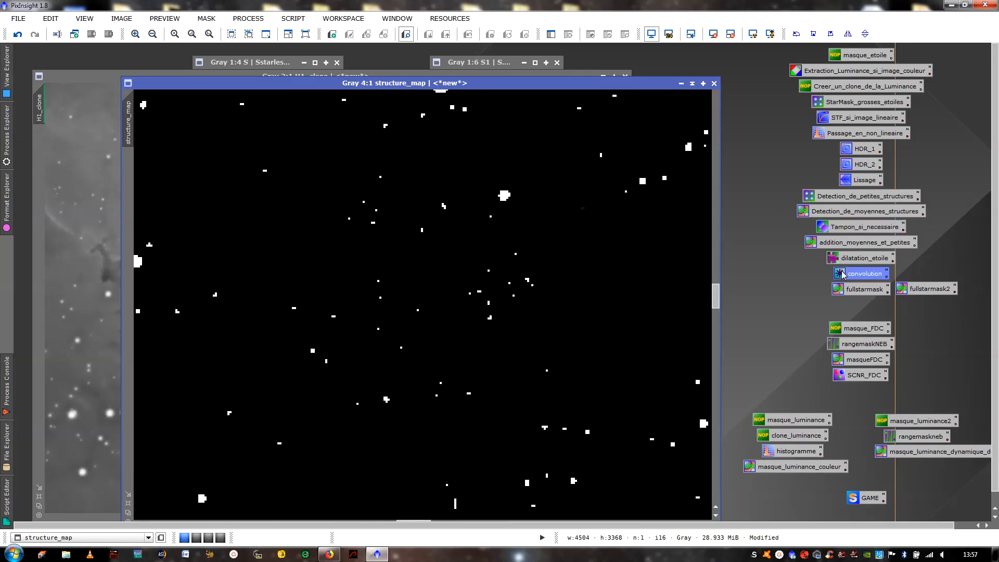
left_click_drag(653, 330, 457, 230)
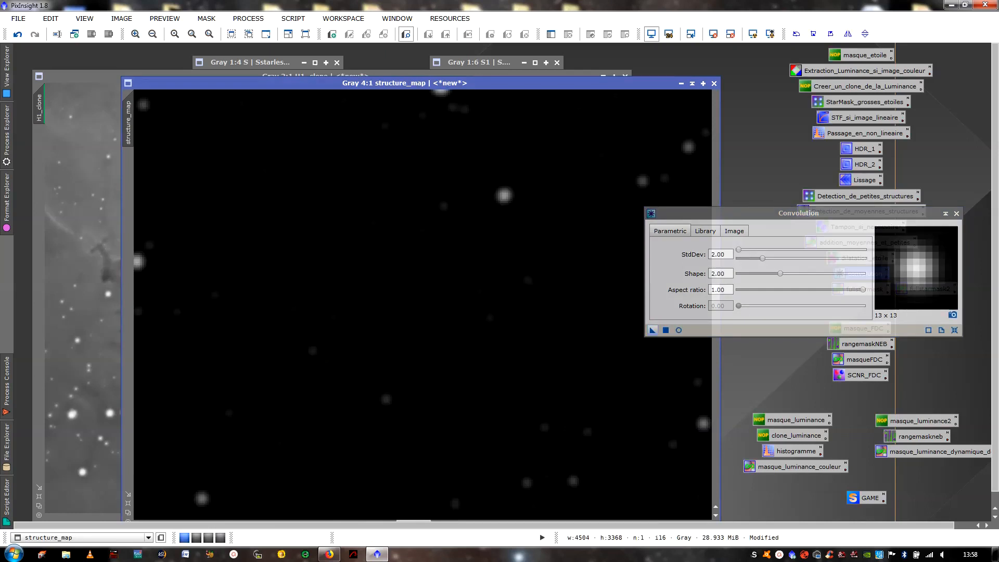
left_click(20, 35)
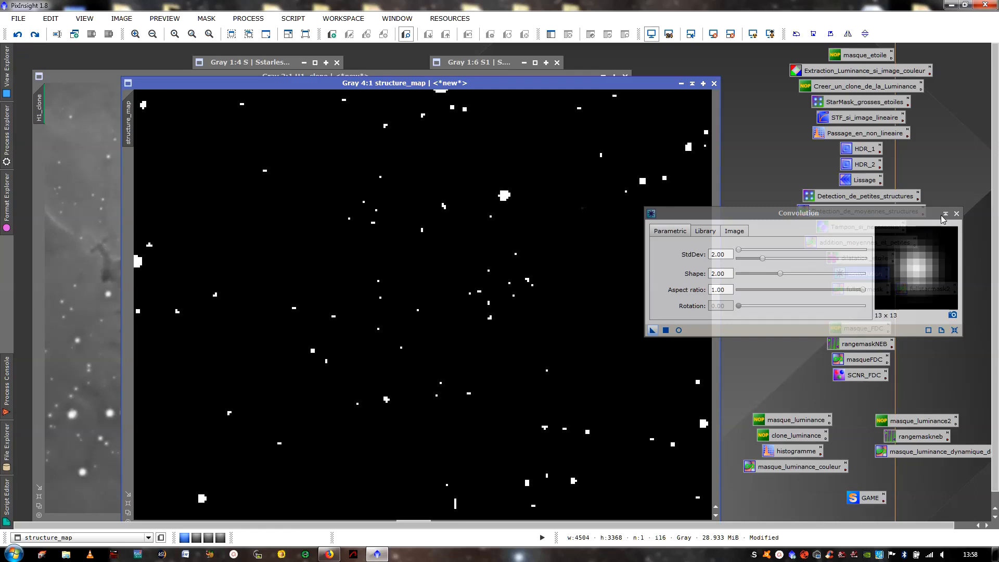
left_click(956, 214)
- Open the dilatation_etoile process, set its Amount to 1.00, and apply the Dilation (Maximum) to structure_map
double_click(859, 258)
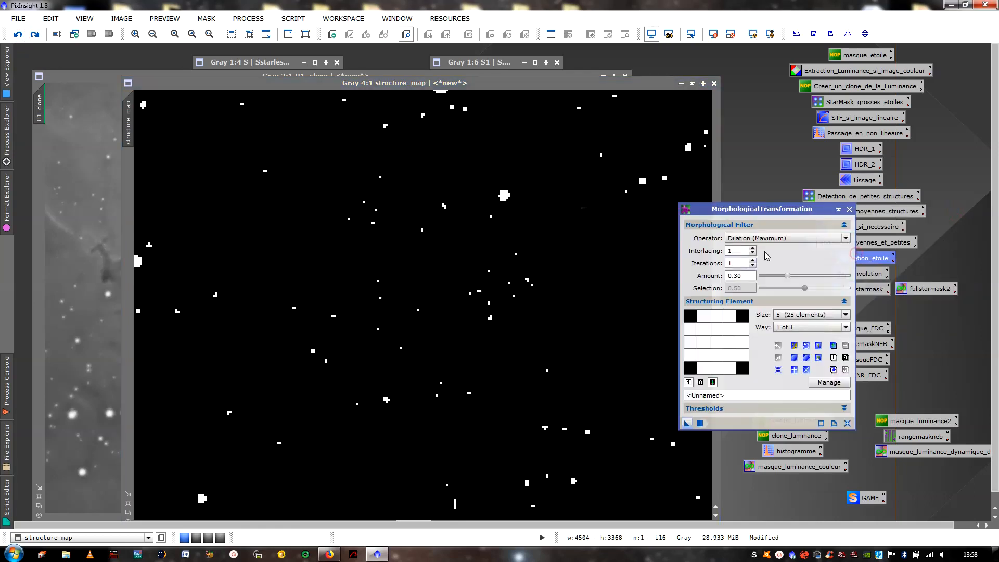
left_click_drag(789, 280, 847, 278)
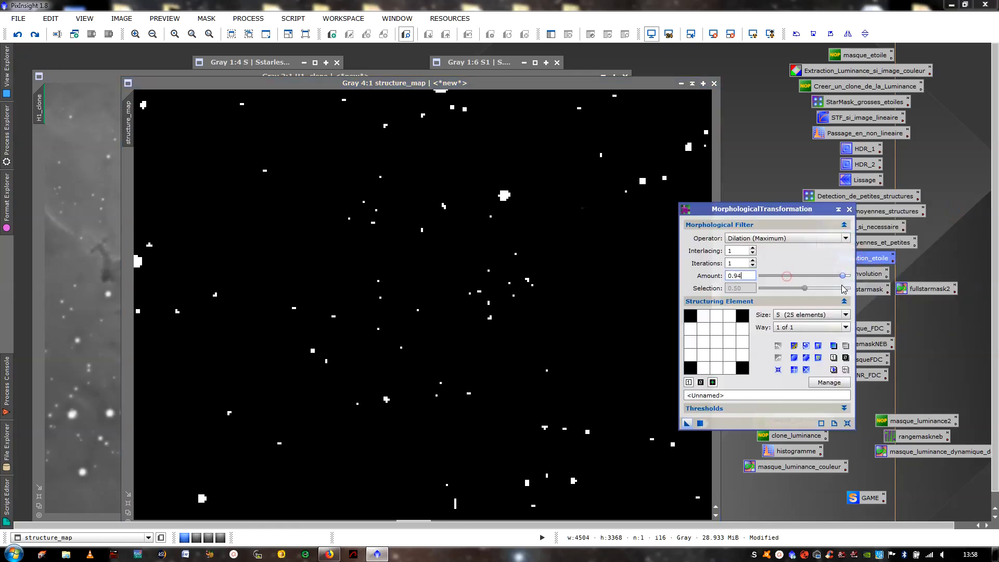
left_click(687, 425)
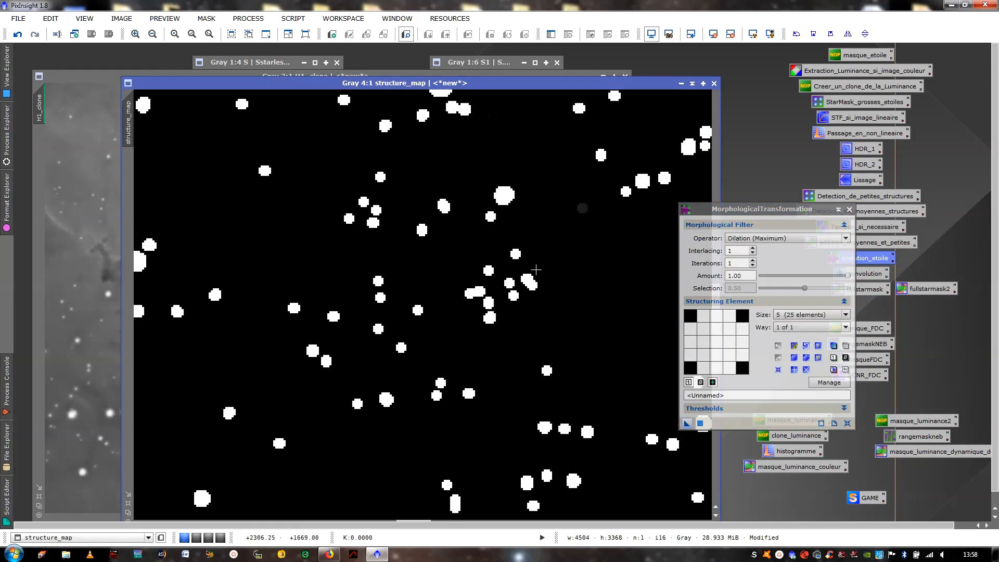
left_click(849, 209)
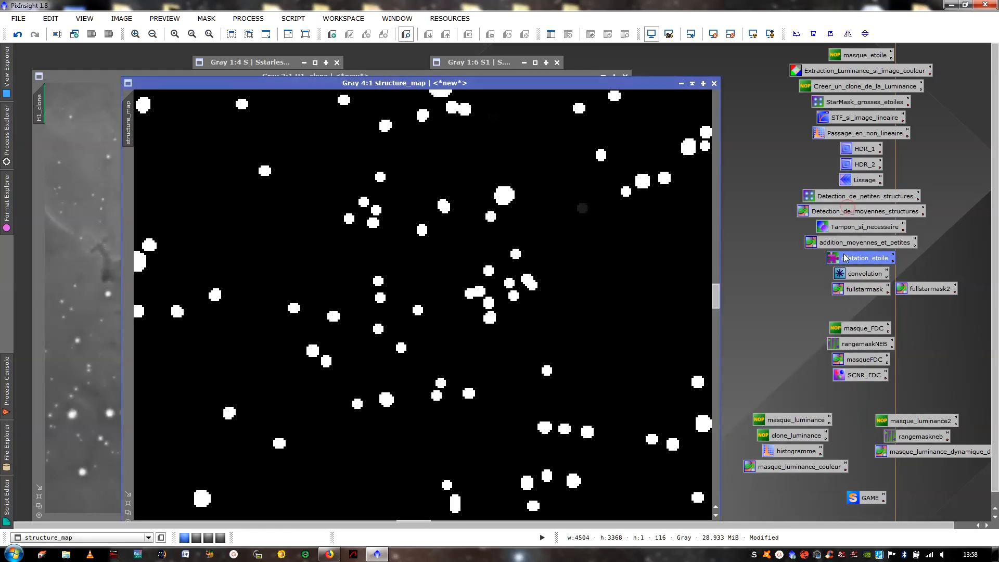
- Apply the saved convolution process with StdDev 2.00 and Shape 2.00 to the dilated structure_map
double_click(841, 274)
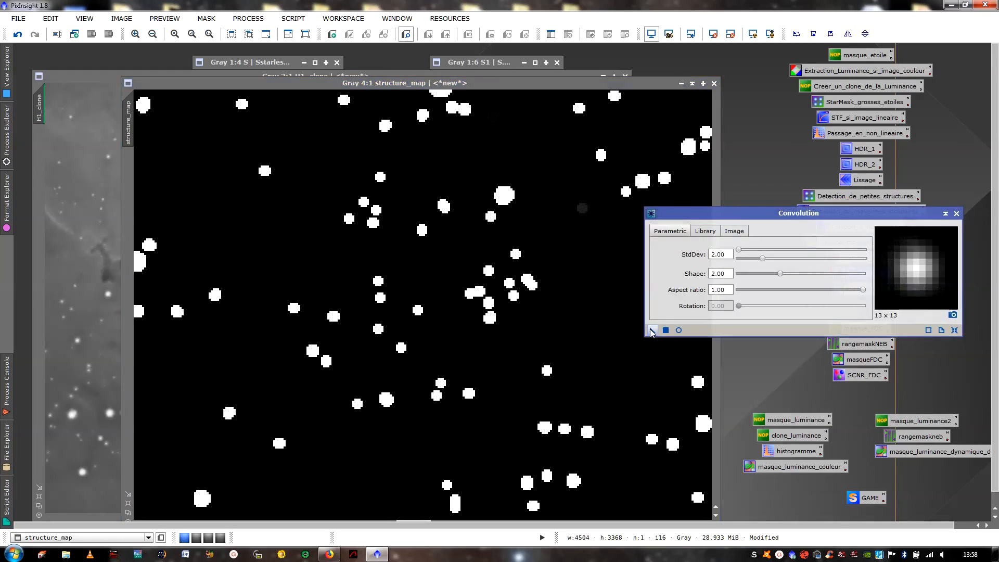
left_click_drag(653, 330, 497, 278)
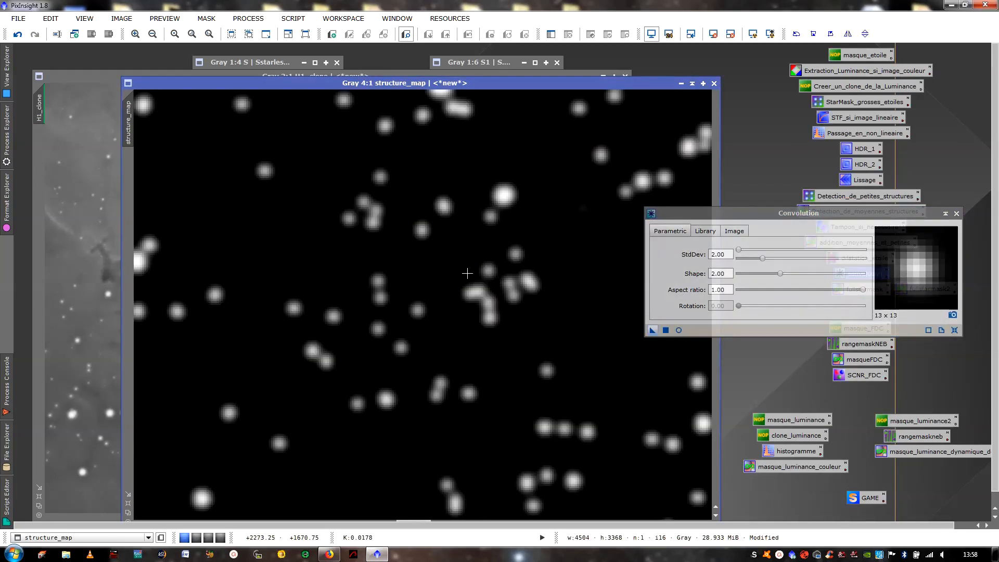
left_click(956, 214)
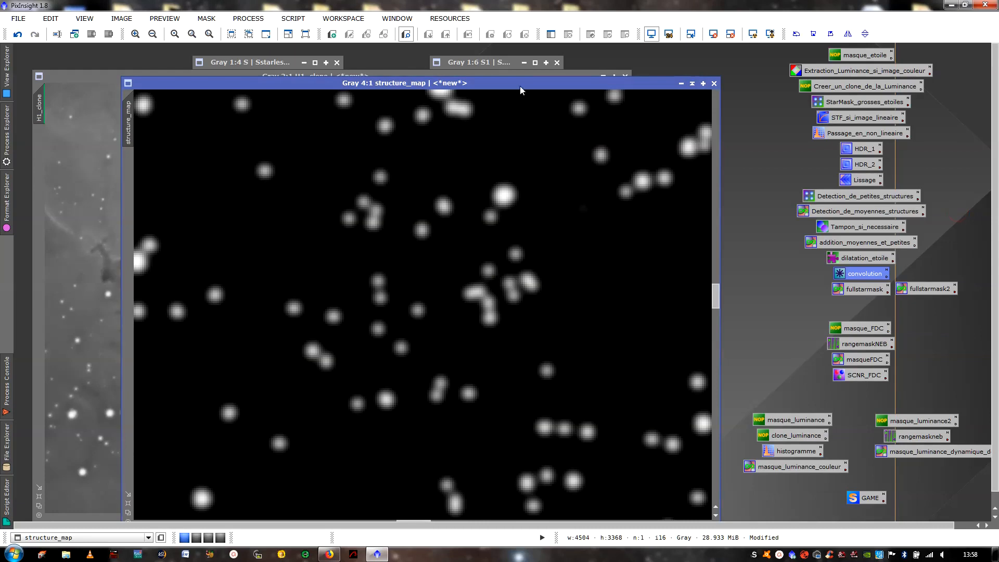
- Place structure_map beside H1_clone, apply it as H1_clone's mask, and show the mask overlay over the pillars
left_click_drag(520, 87, 654, 79)
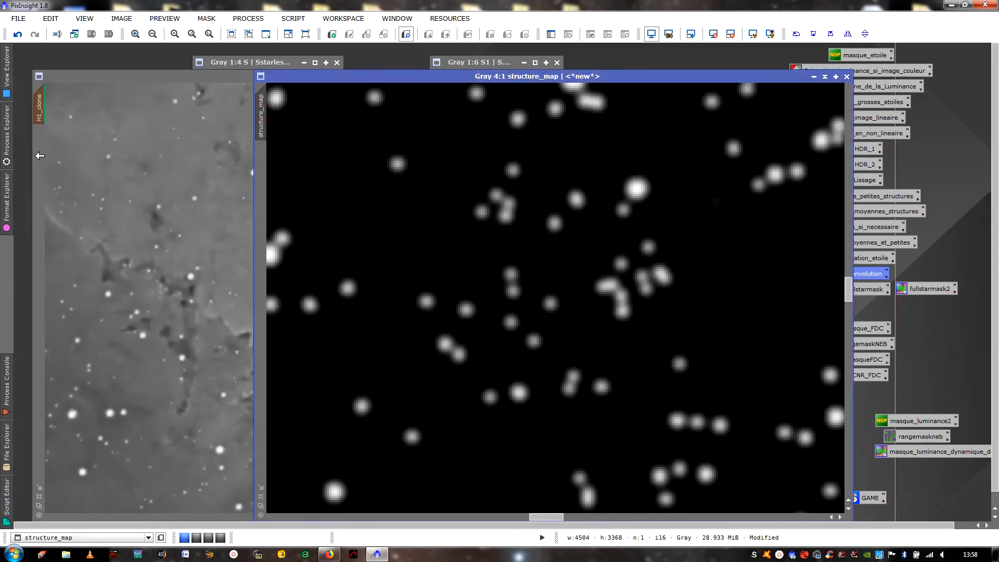
left_click(162, 193)
scroll(271, 217, "up", 2)
scroll(272, 217, "down", 2)
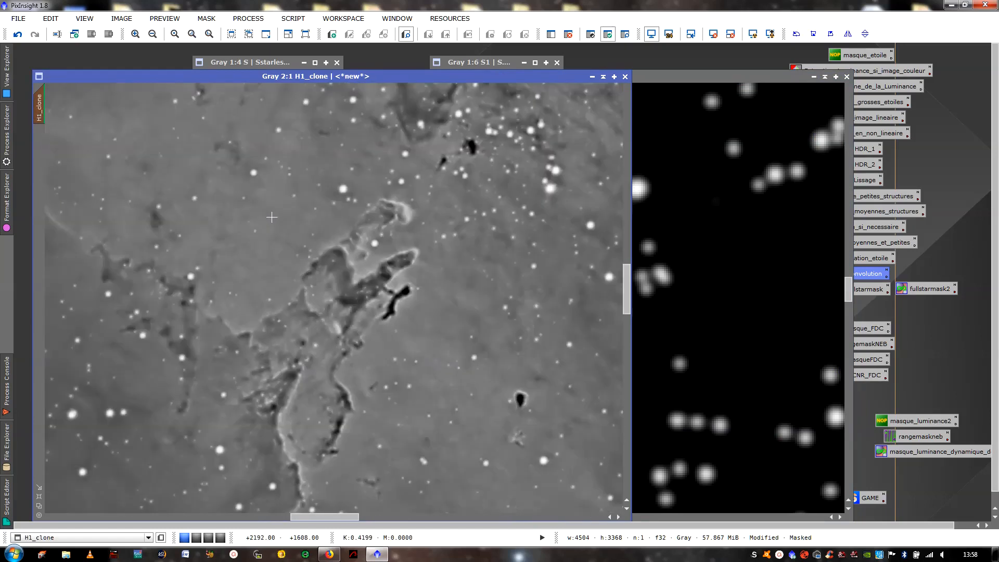
key("ctrl+k")
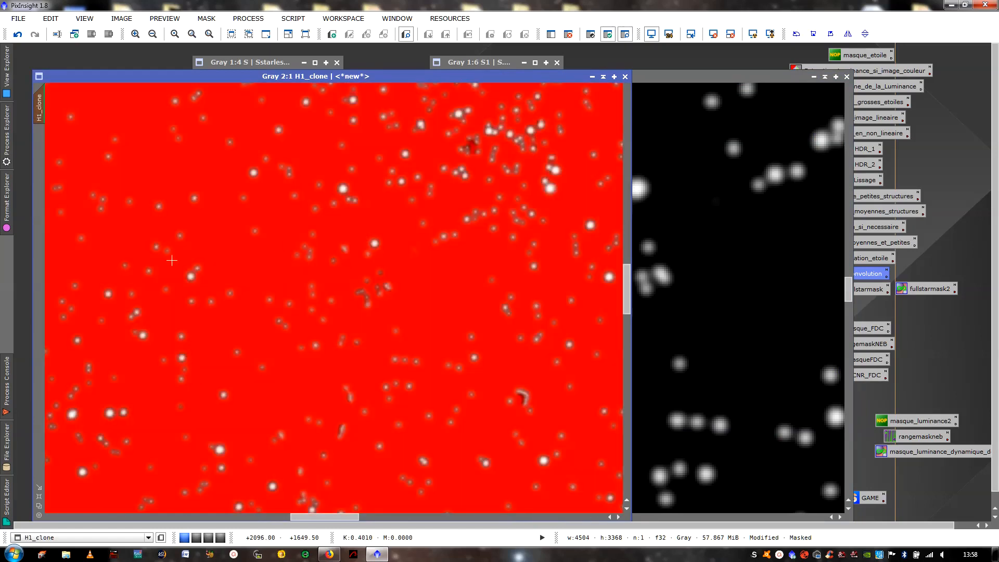
- Check the mask overlay across the stars of H1_clone at 4:1, and undo the convolution and dilation on structure_map
scroll(425, 237, "up", 1)
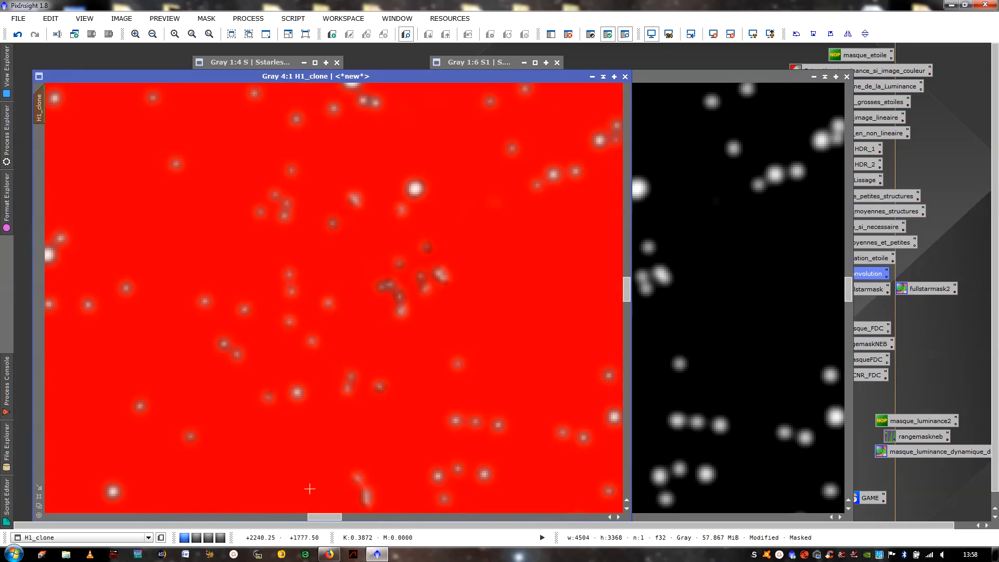
left_click_drag(315, 514, 285, 523)
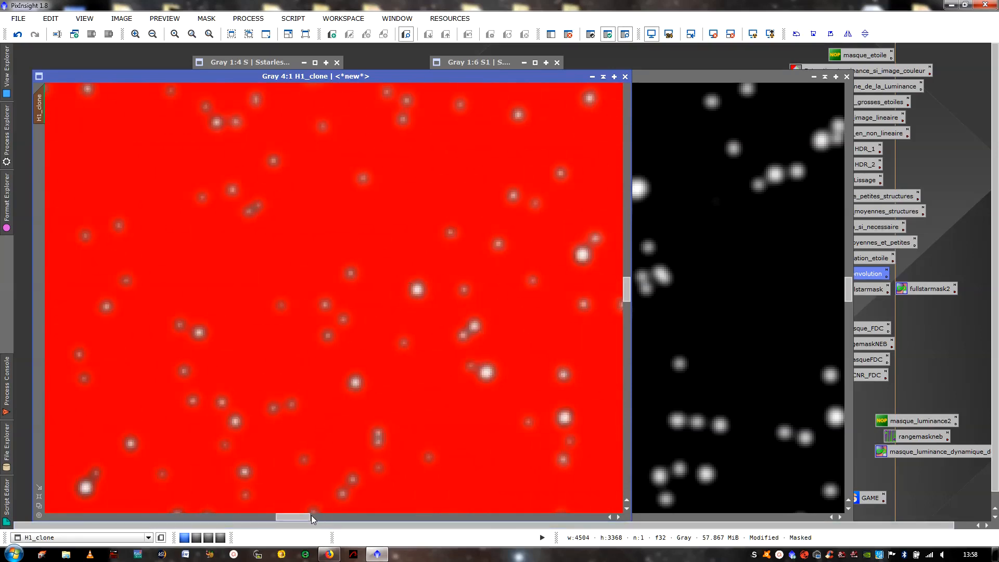
left_click_drag(311, 515, 367, 509)
left_click(755, 318)
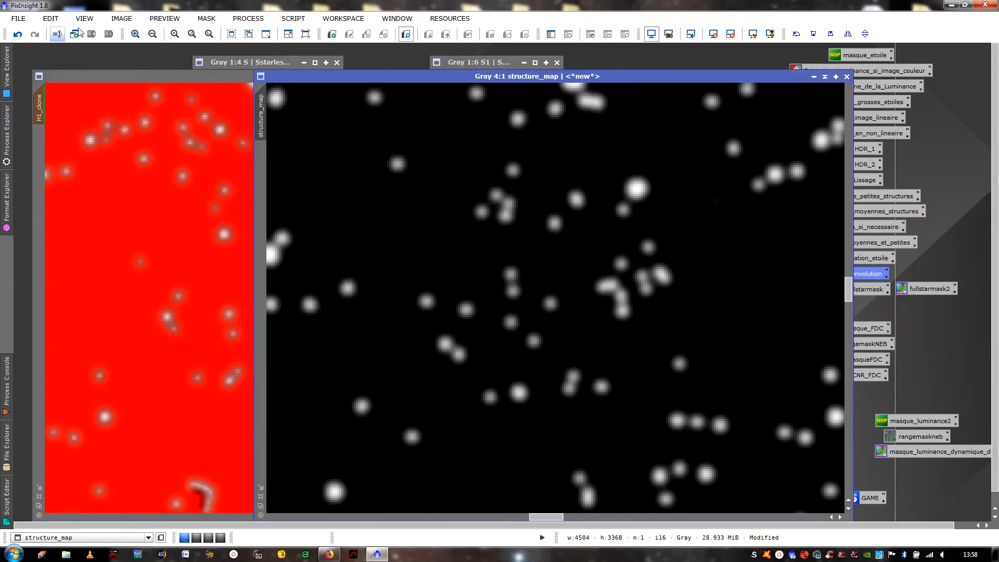
left_click(18, 34)
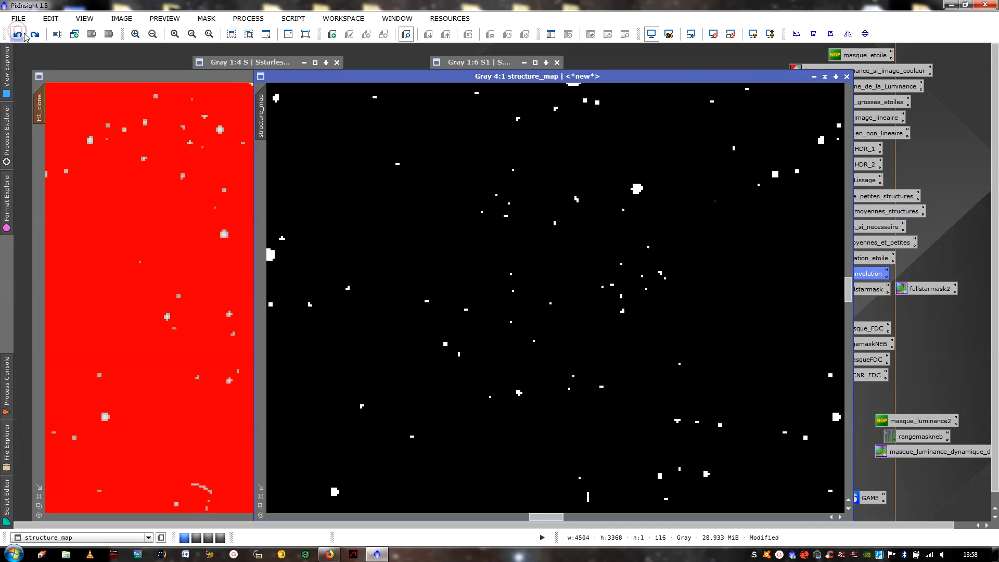
- Try the dilatation_etoile process with Dilation (Maximum) and an Amount of 0.70 on structure_map
double_click(584, 76)
double_click(871, 260)
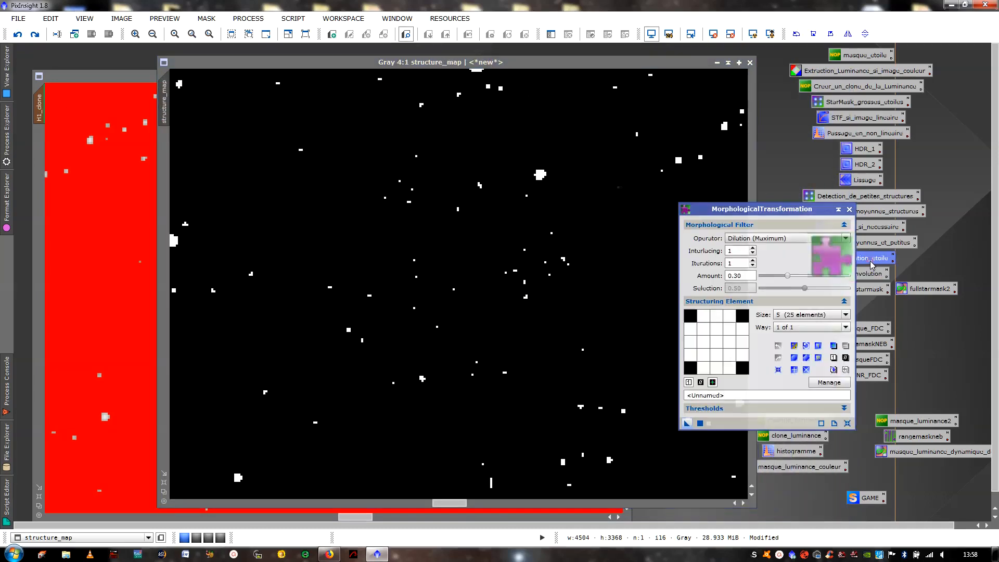
left_click_drag(788, 276, 824, 281)
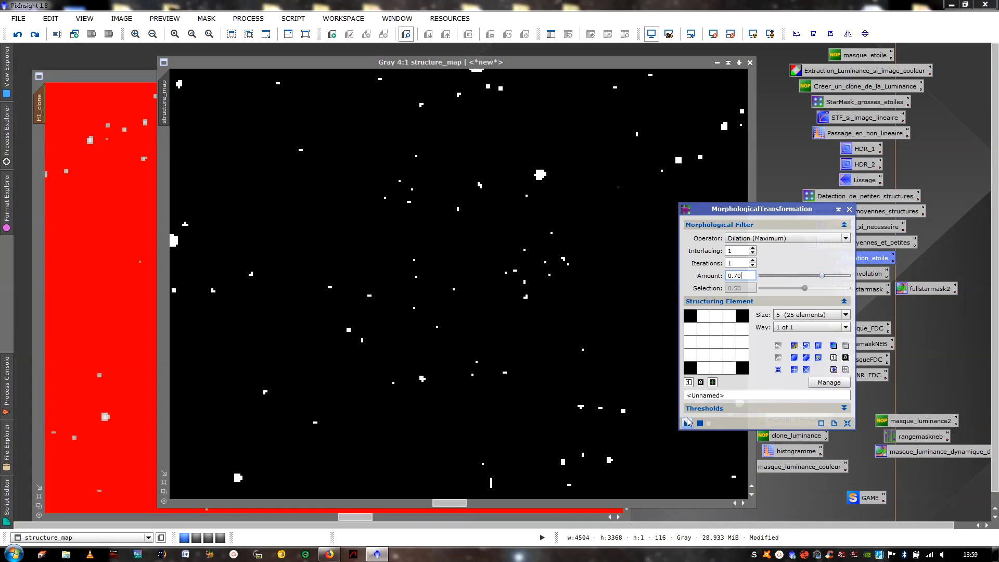
left_click_drag(686, 423, 566, 362)
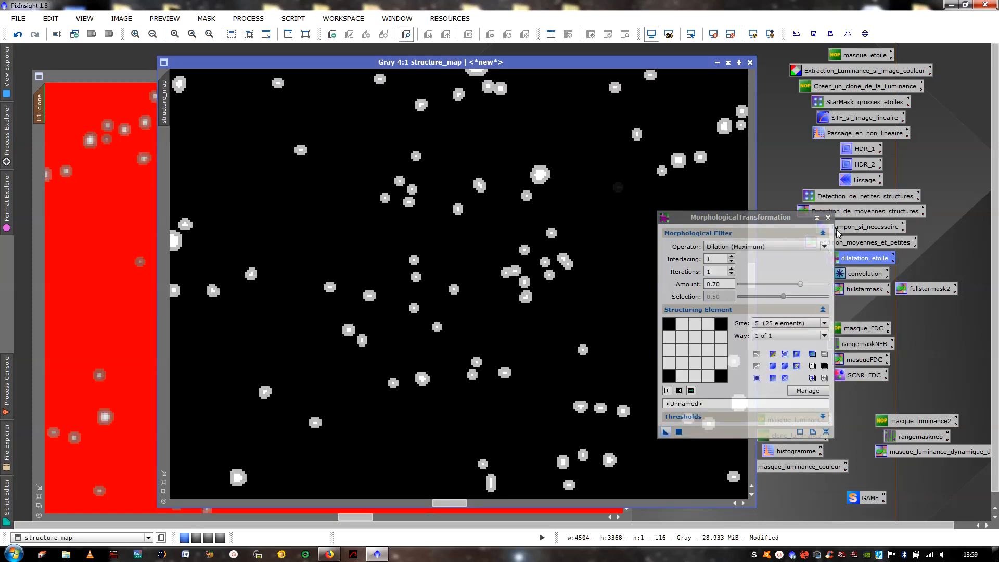
- Try the saved convolution process with StdDev 2.00 on the structure_map dilated at 0.70
left_click(828, 217)
double_click(846, 272)
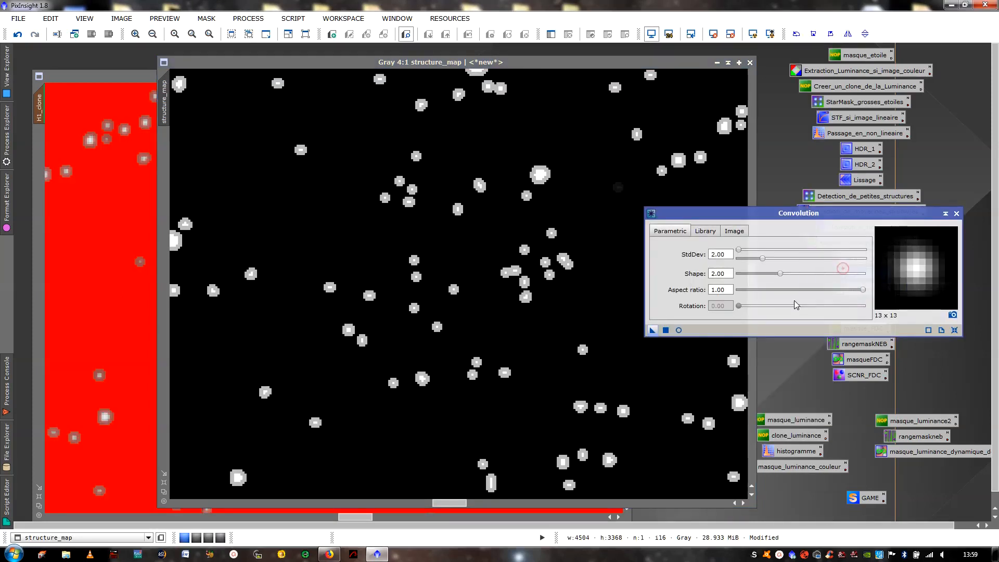
left_click_drag(652, 330, 519, 286)
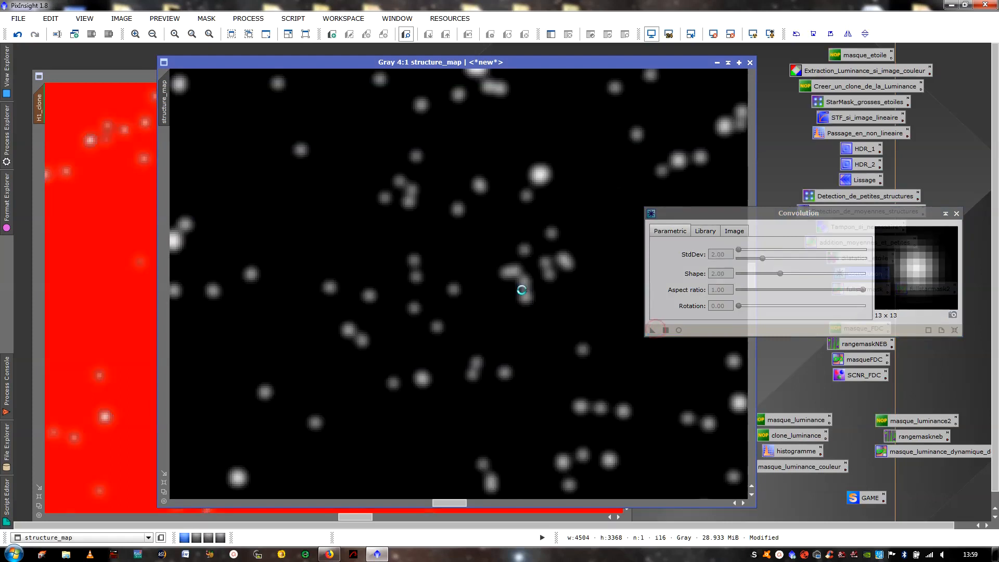
left_click(957, 213)
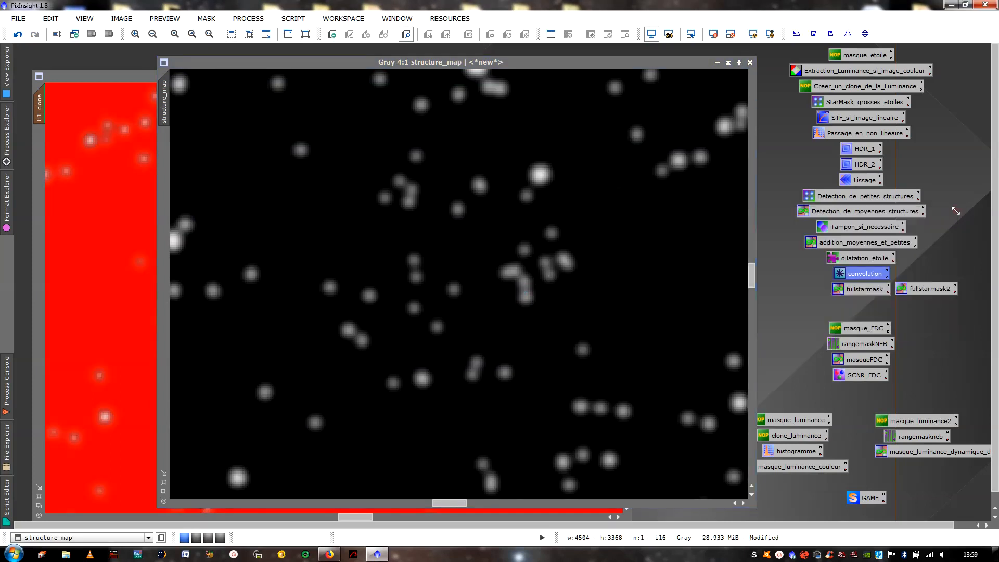
- Check the softened structure_map as the mask overlay on H1_clone, and undo structure_map's last convolution and dilation
left_click_drag(165, 90, 40, 154)
left_click(119, 195)
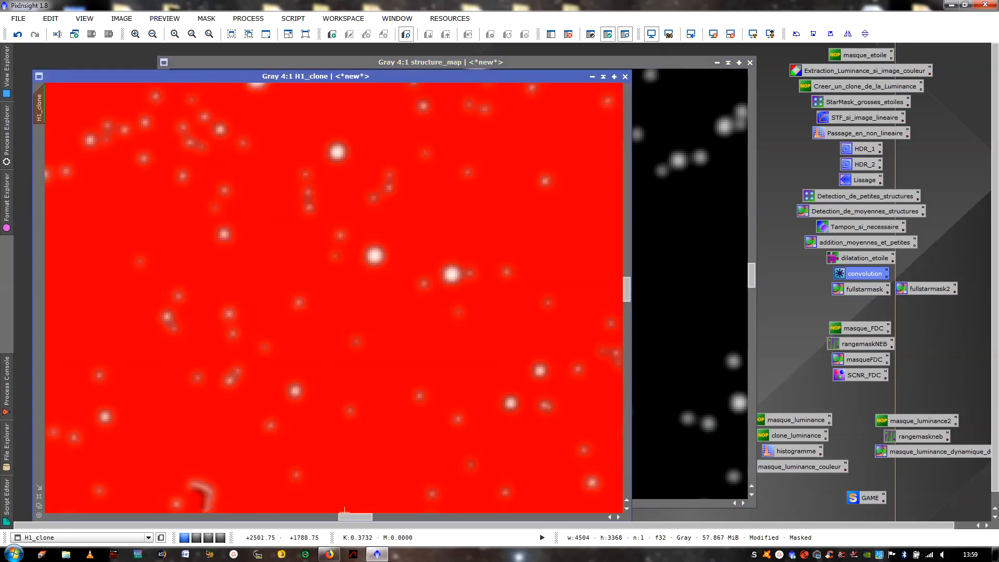
left_click_drag(356, 517, 333, 524)
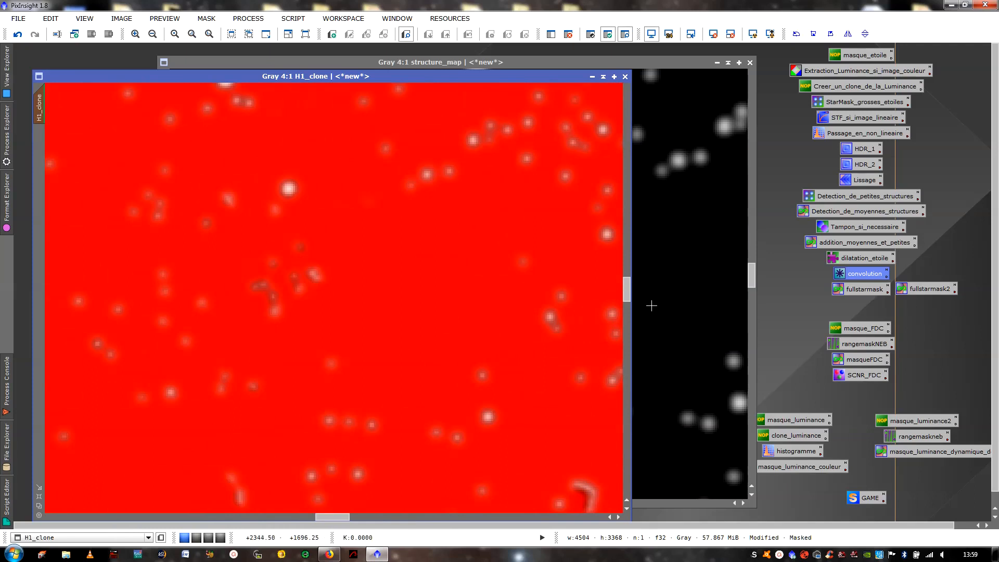
left_click(651, 301)
left_click(20, 35)
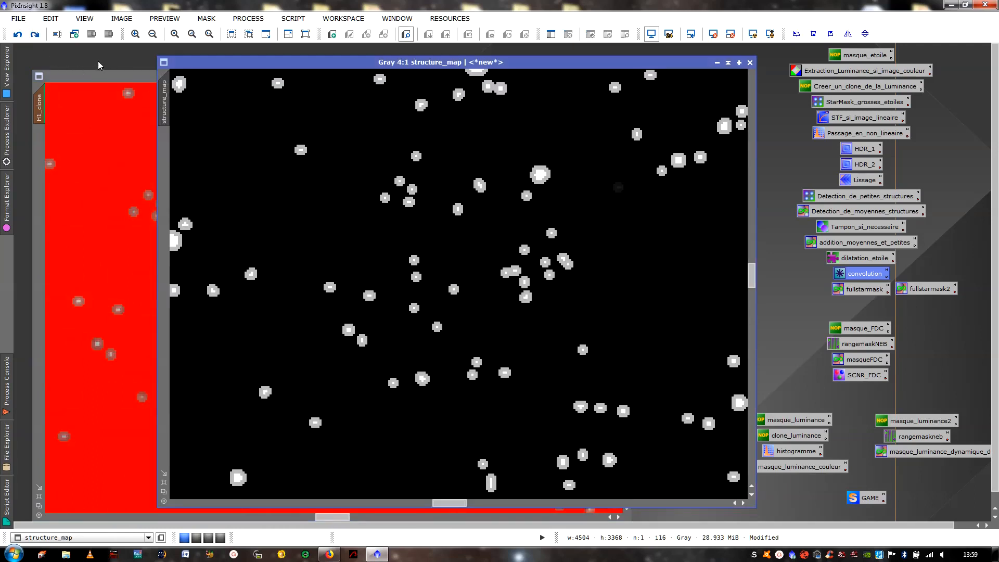
left_click(18, 34)
- Apply the dilatation_etoile process to structure_map with Dilation (Maximum) and an Amount of 1.00
left_click(861, 259)
double_click(861, 259)
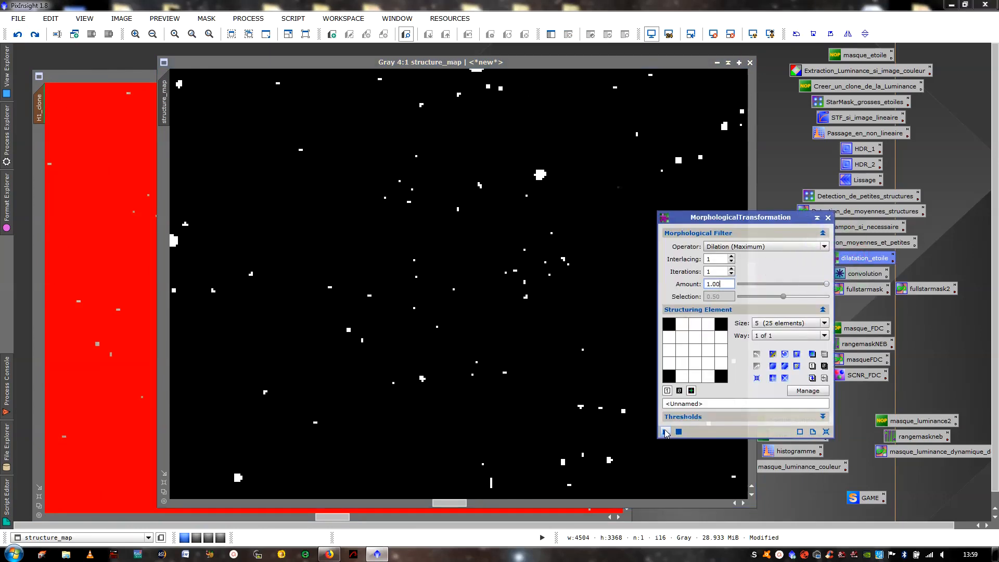
left_click_drag(665, 432, 583, 369)
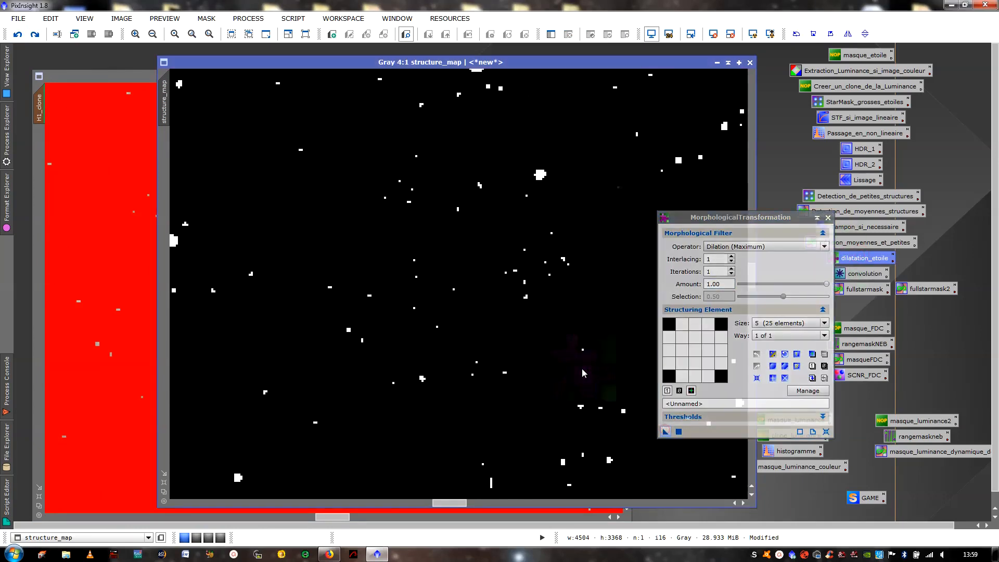
- Apply the saved convolution process with StdDev 2.00 and Shape 2.00 to structure_map, and close the process
left_click(828, 218)
double_click(840, 274)
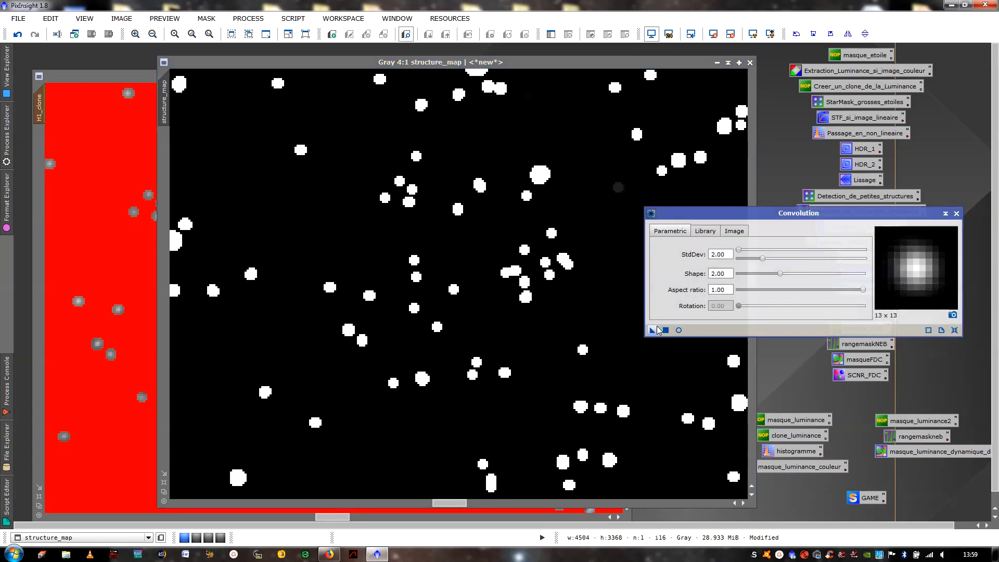
left_click_drag(652, 330, 558, 341)
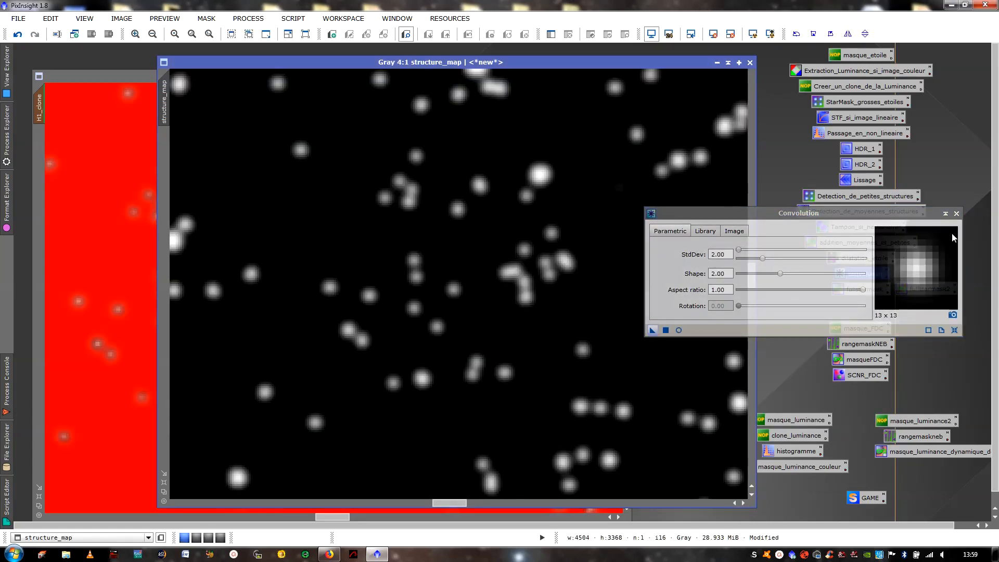
left_click(957, 213)
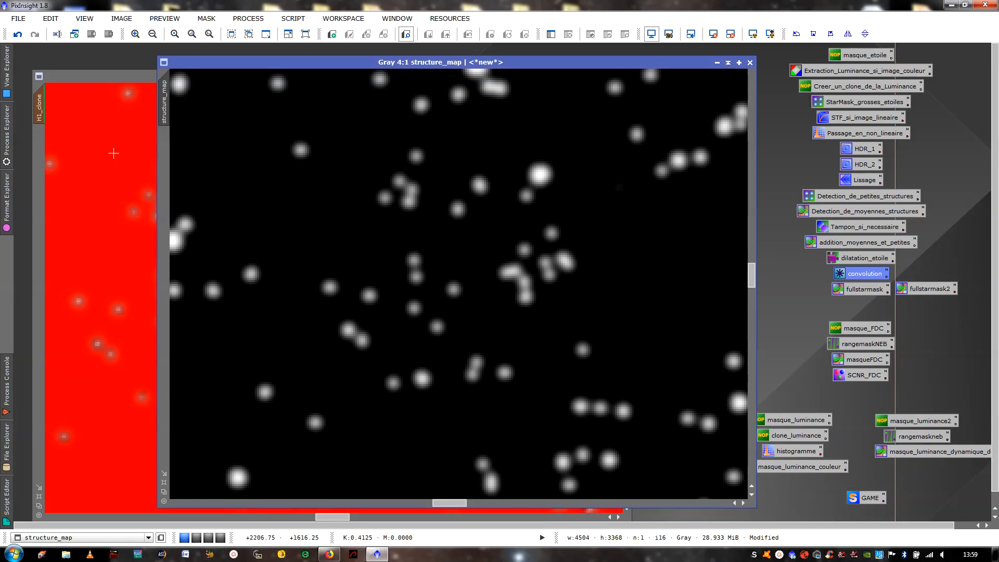
- Remove the mask from H1_clone and close the clone's image window
left_click(114, 153)
right_click(297, 178)
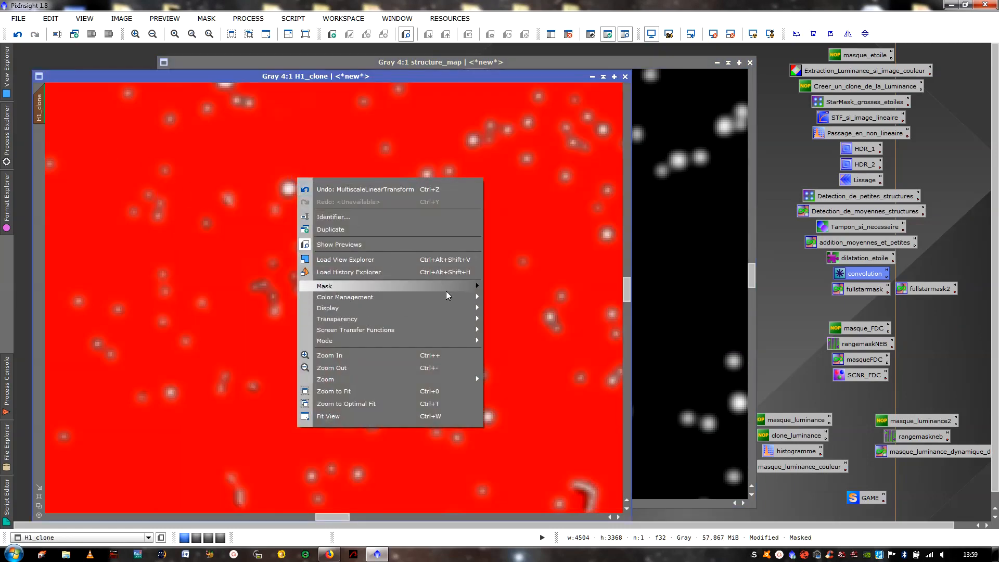
mouse_move(482, 292)
left_click(520, 305)
scroll(436, 257, "down", 6)
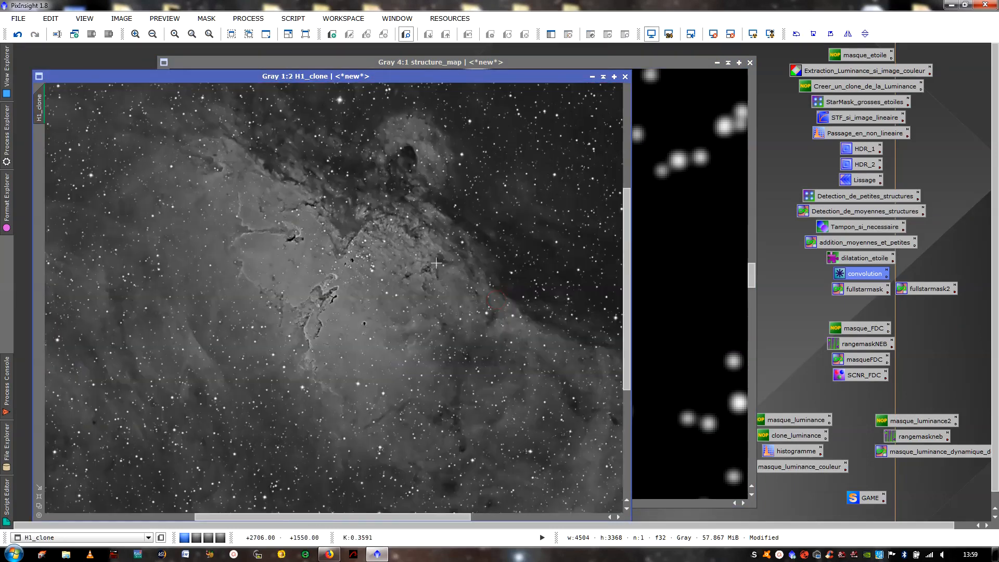
left_click(627, 78)
- Collapse the structure_map window to its title bar and place it beside the other collapsed images
left_click(462, 302)
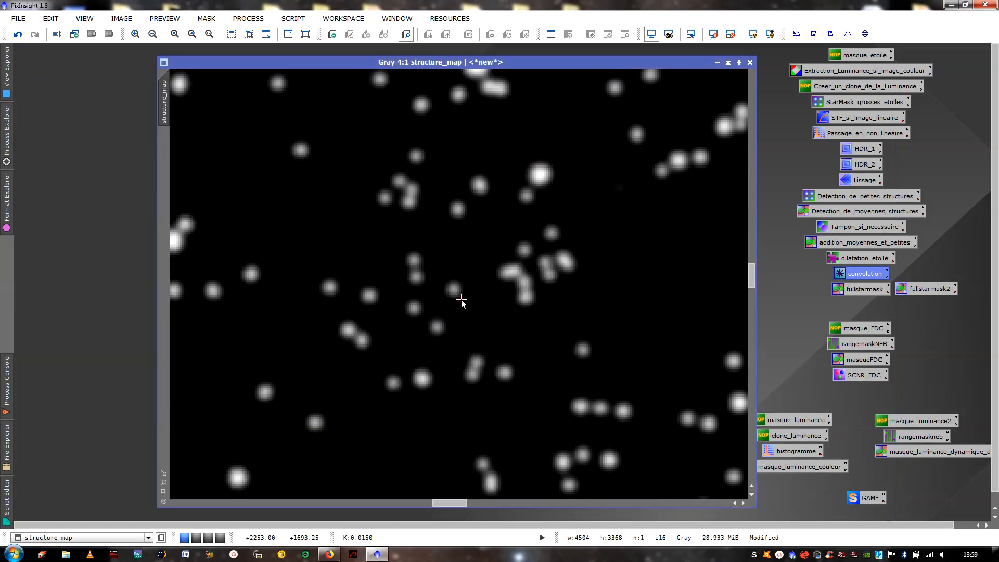
scroll(451, 281, "down", 6)
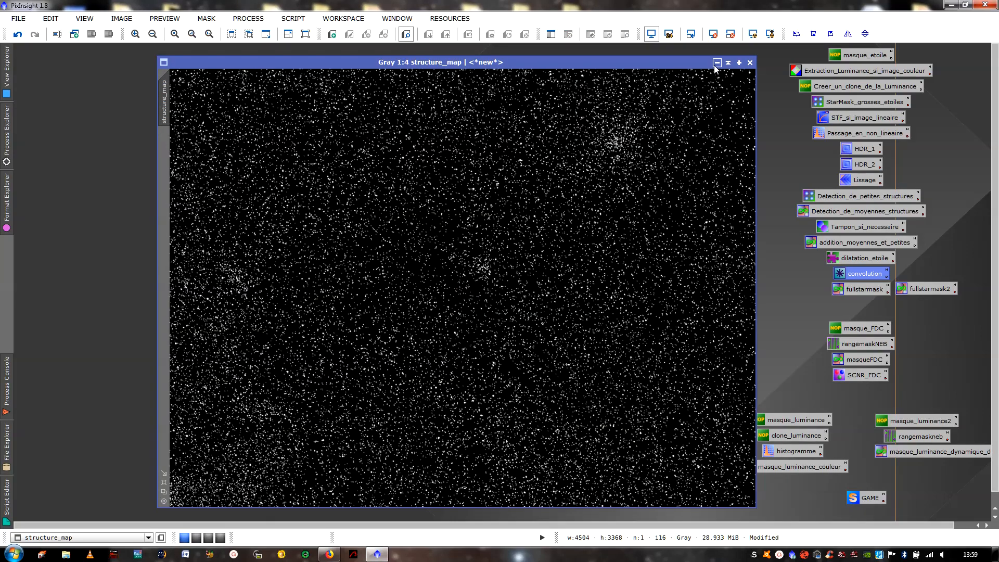
left_click(729, 62)
left_click_drag(442, 283, 660, 64)
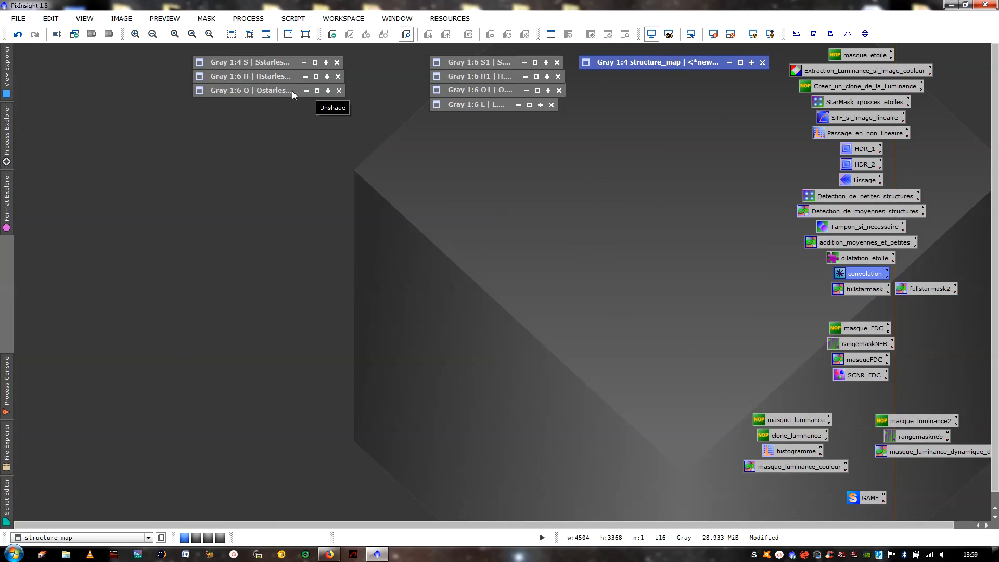
- View the S starless image and the structure_map star mask in turn, collapsing each window again
left_click(267, 64)
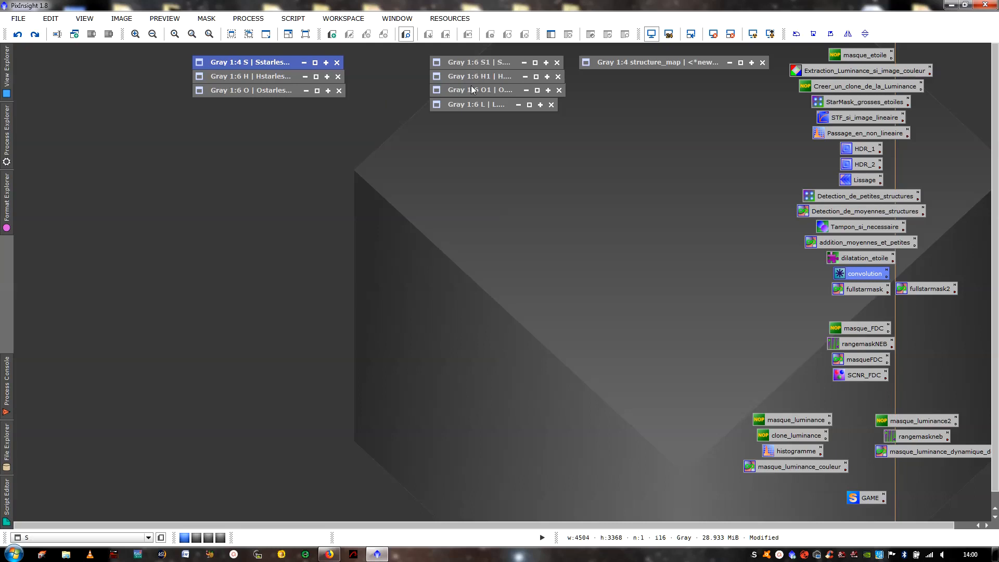
left_click(314, 63)
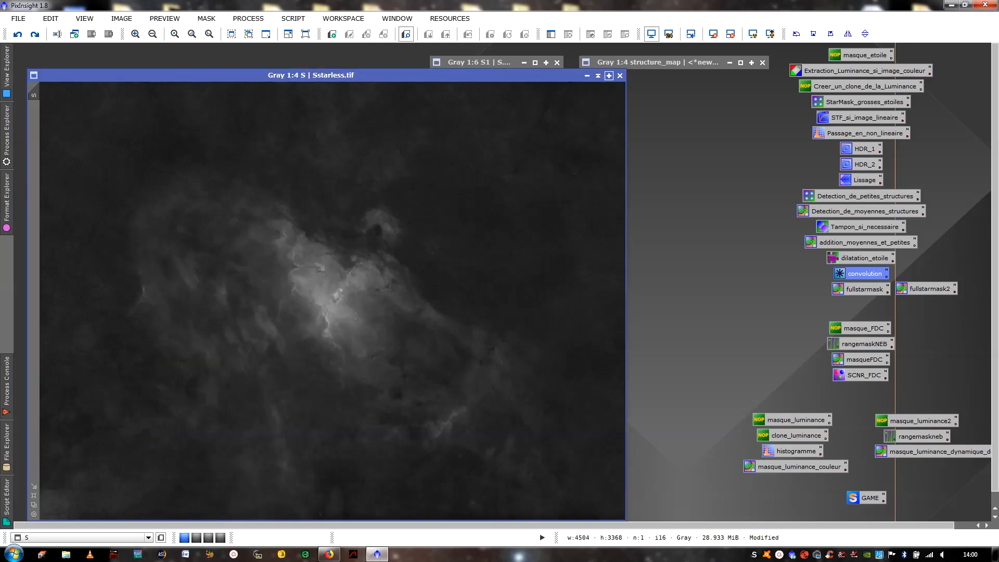
left_click(596, 78)
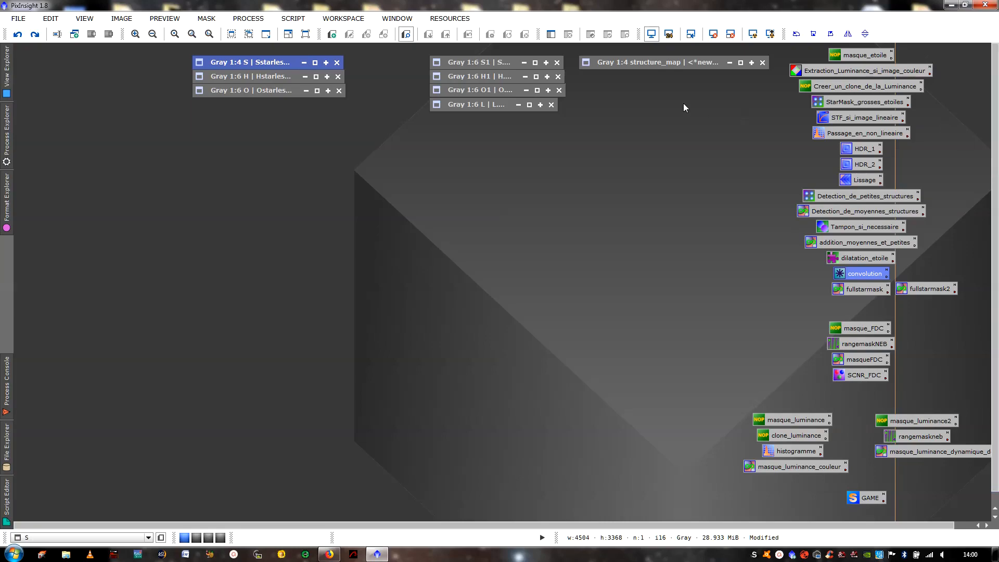
left_click(740, 63)
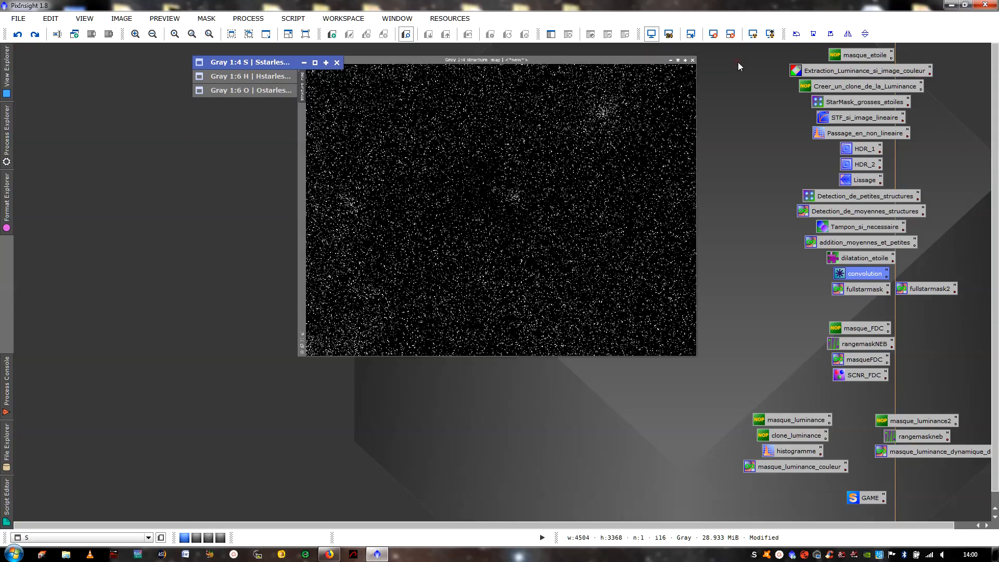
left_click(728, 62)
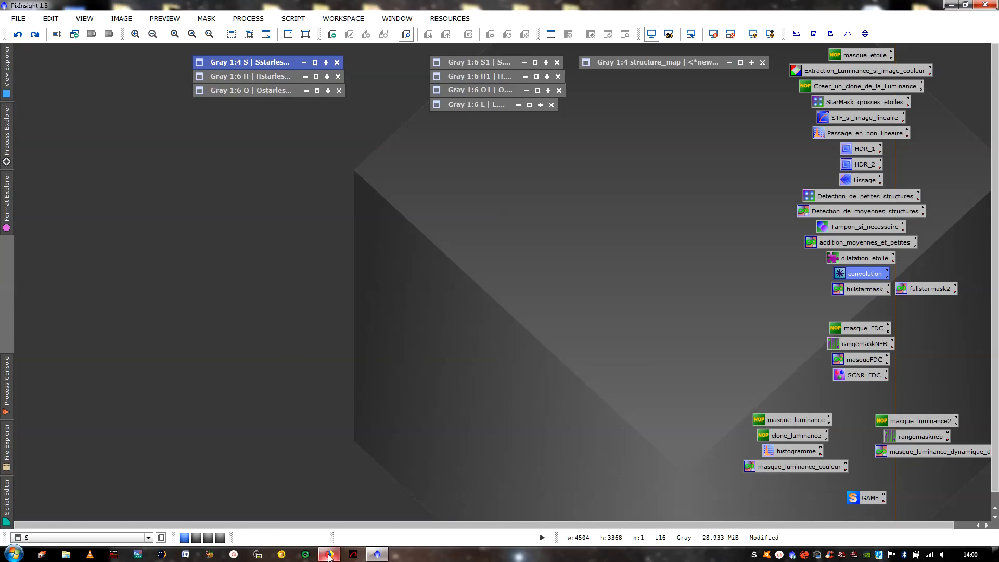
- Switch to Firefox, bring up the Starnet_PI.zip download from the Starnet++ SourceForge page, and dismiss the download dialog
left_click(331, 555)
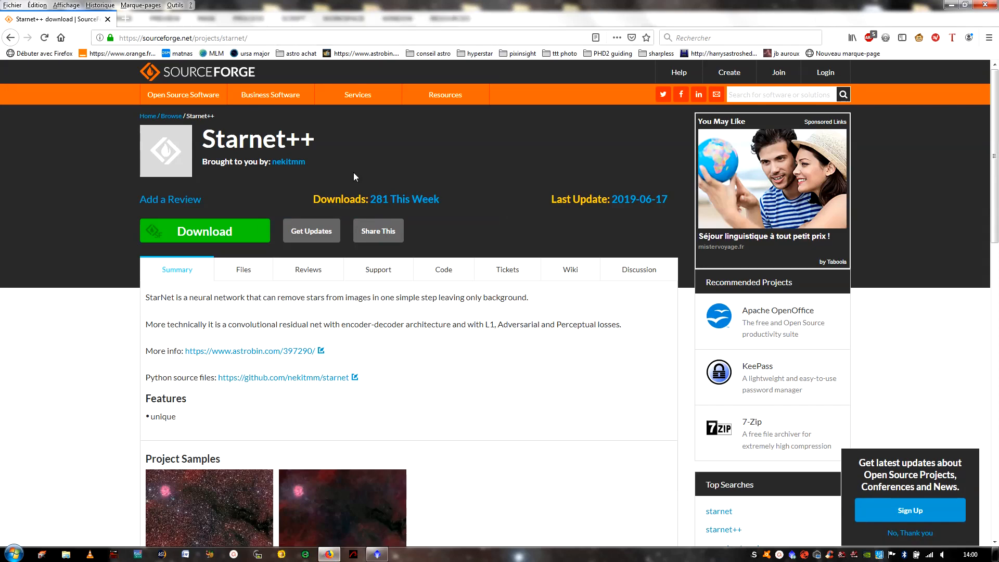
scroll(494, 281, "down", 1)
scroll(458, 291, "up", 1)
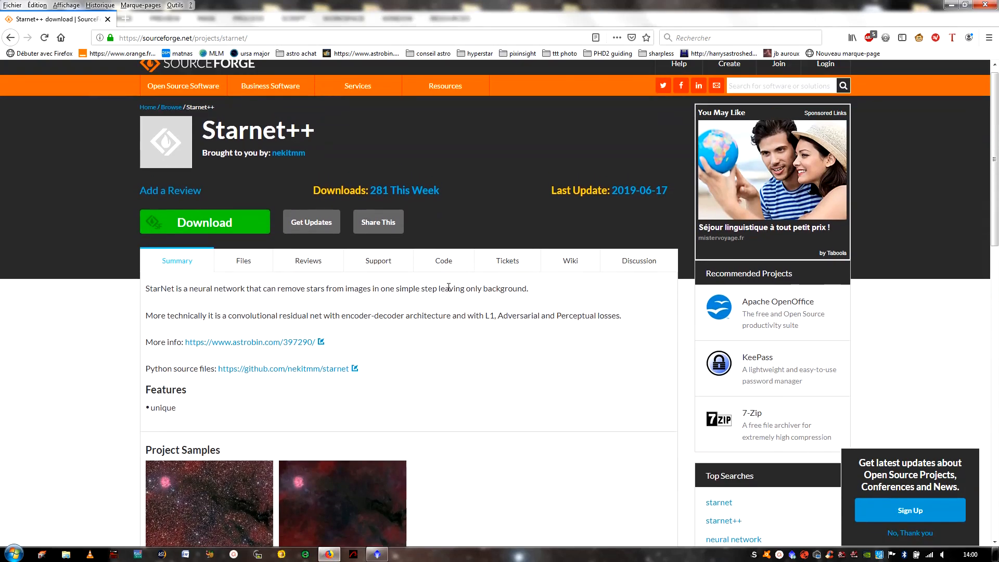
left_click_drag(990, 116, 990, 223)
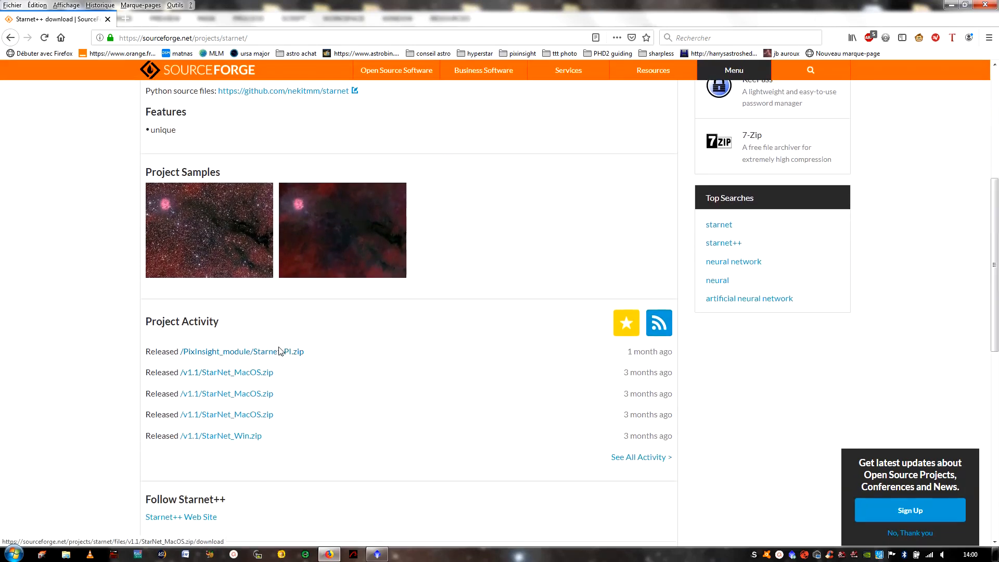
left_click(254, 356)
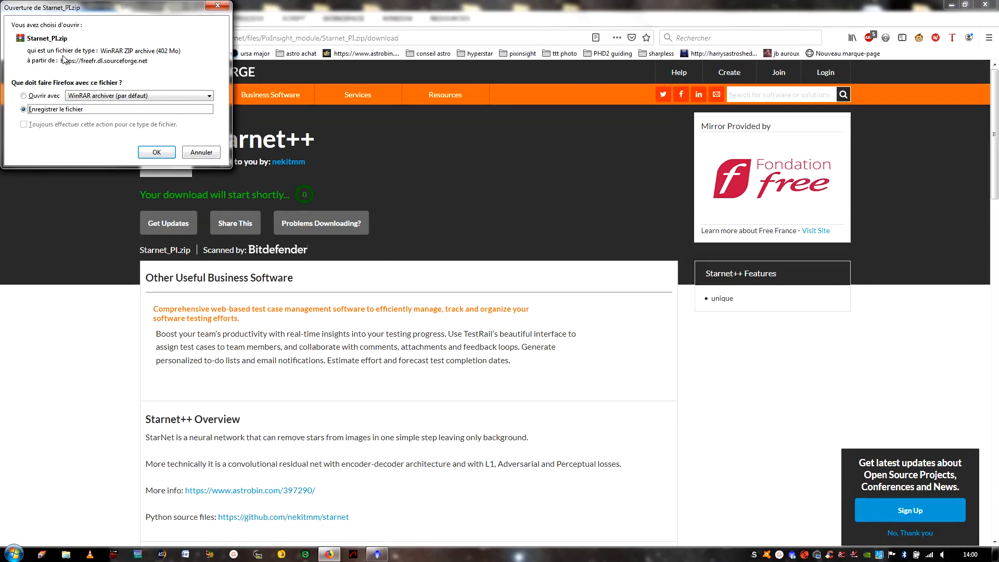
left_click(217, 5)
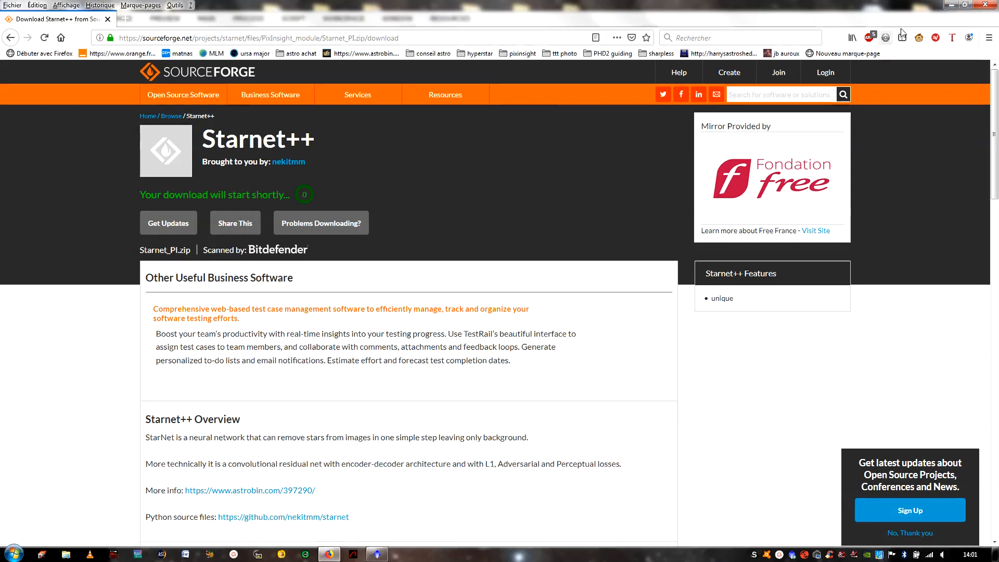
- Minimize Firefox and PixInsight to show the Windows desktop
left_click(952, 5)
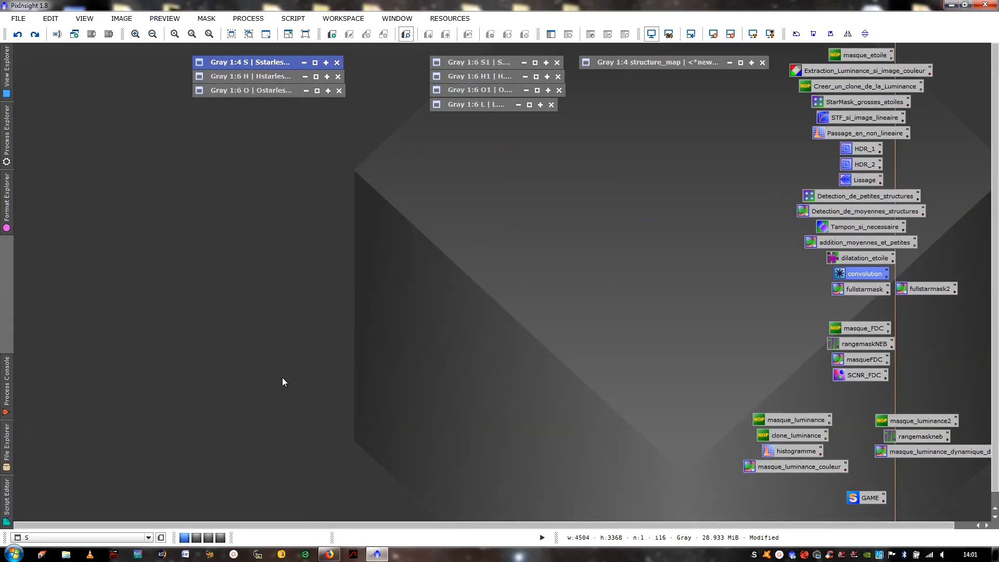
left_click(952, 5)
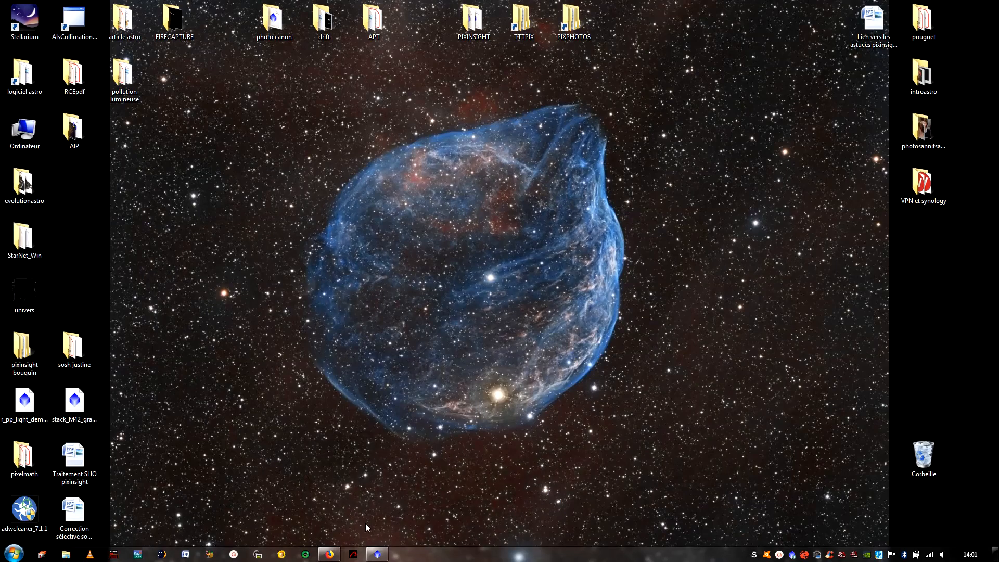
- Restore Firefox and PixInsight from the desktop and expand the collapsed H1 image window
left_click(332, 555)
left_click(378, 554)
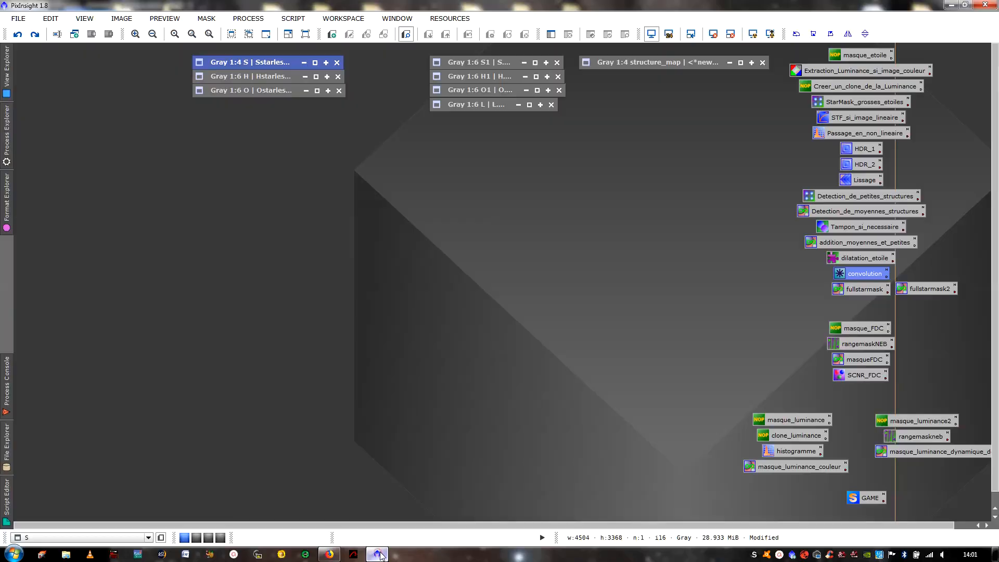
left_click(536, 77)
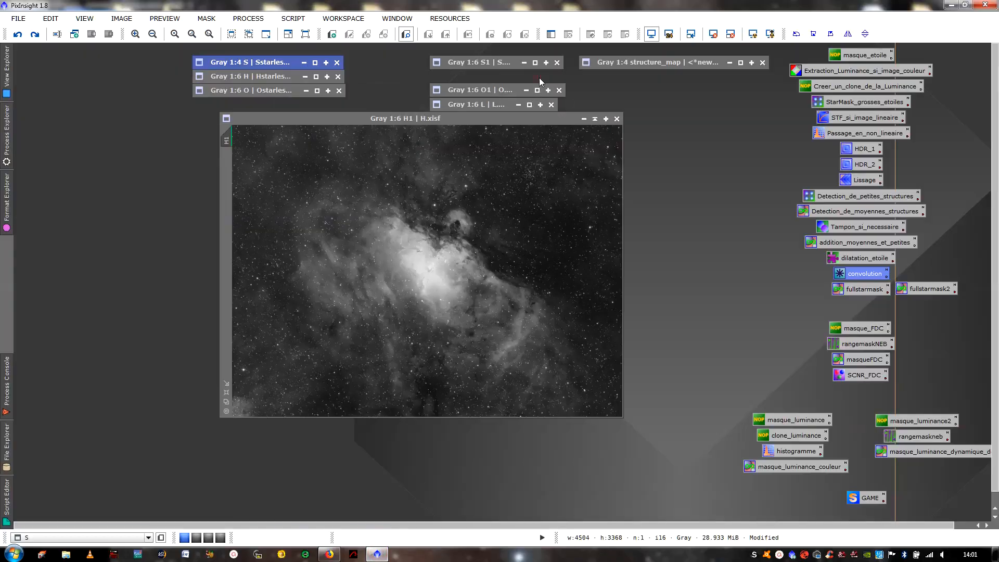
- Save the H1 image to the desktop as H in TIFF format, 16-bit unsigned integer without compression, accepting the format warning
left_click(19, 18)
left_click(46, 117)
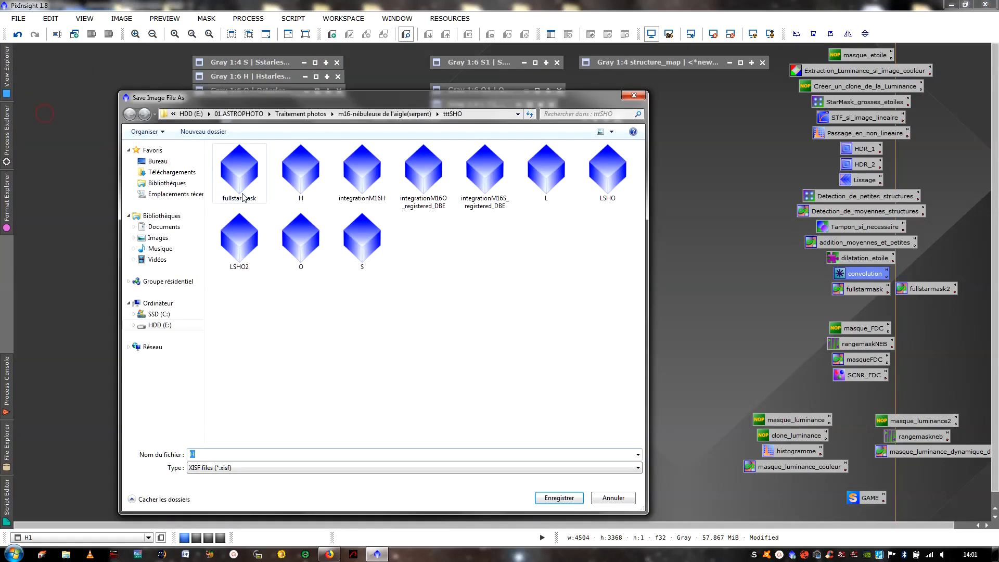
left_click(165, 163)
left_click(309, 475)
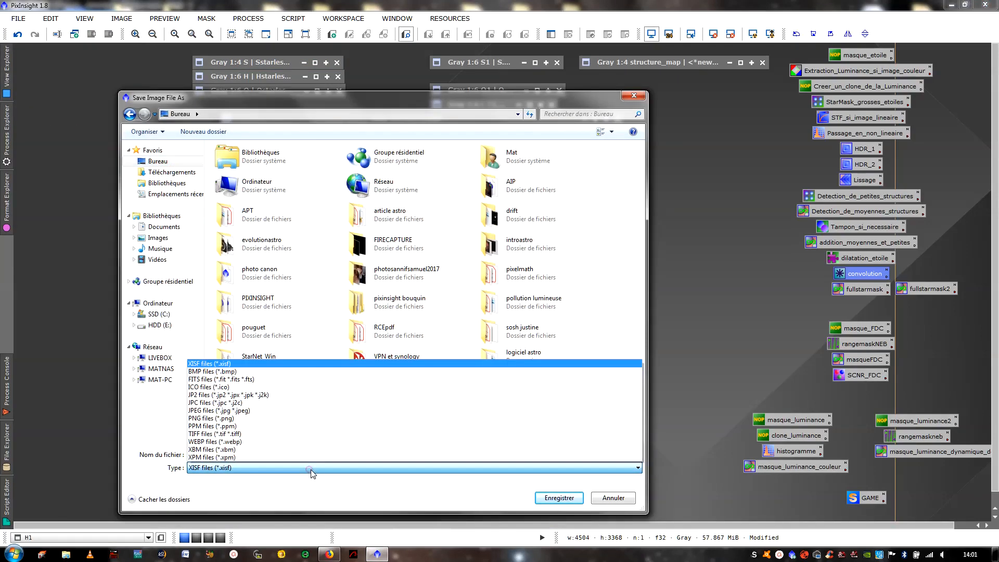
left_click(287, 437)
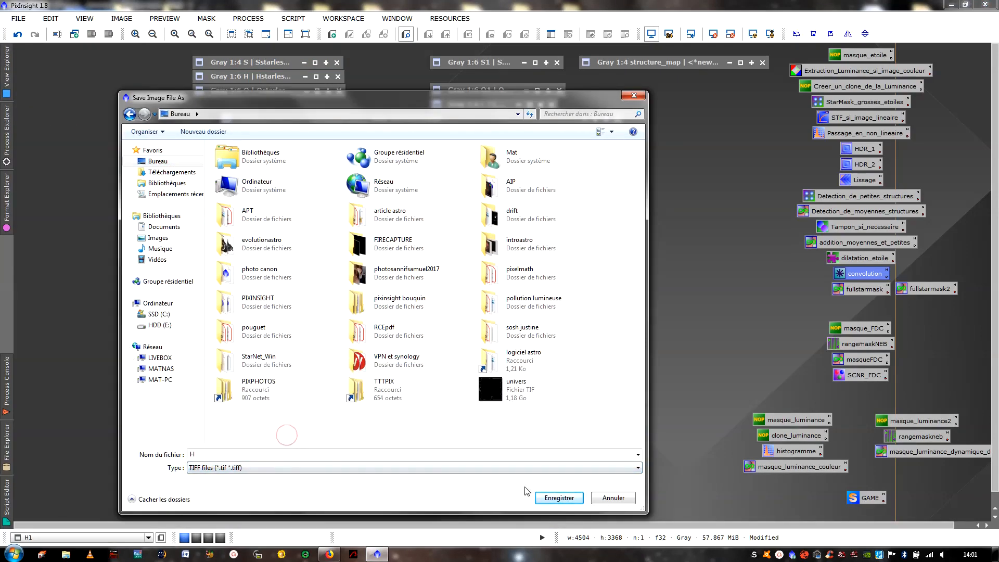
left_click(547, 497)
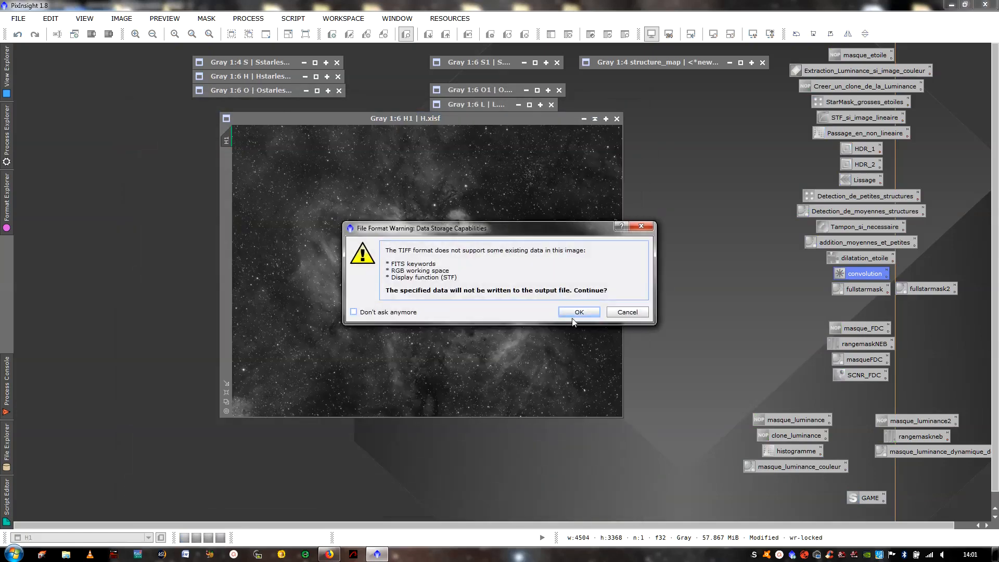
left_click(576, 312)
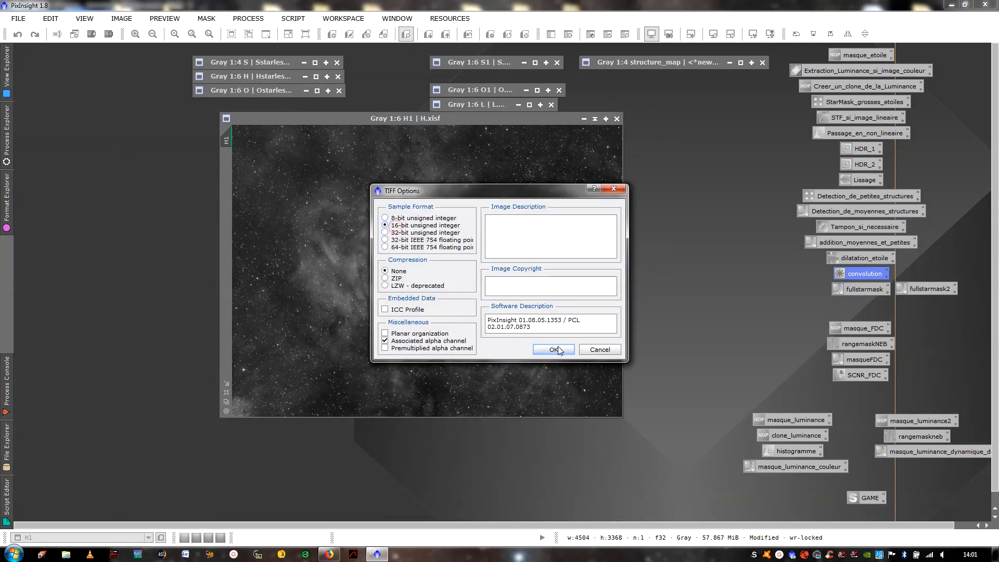
left_click(554, 349)
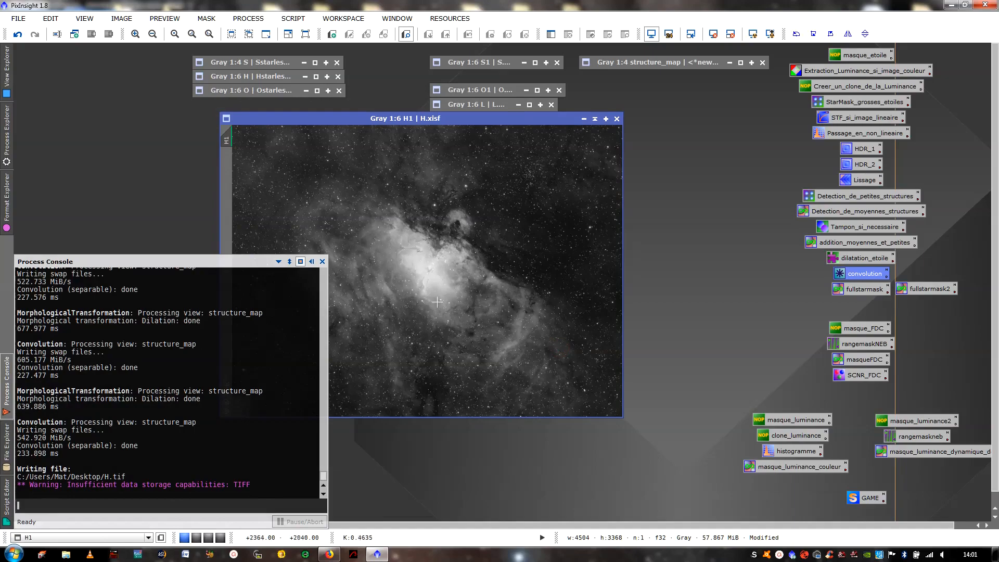
- Minimize PixInsight and Firefox, and move the H TIFF file from the desktop into the StarNet_Win folder
left_click(950, 6)
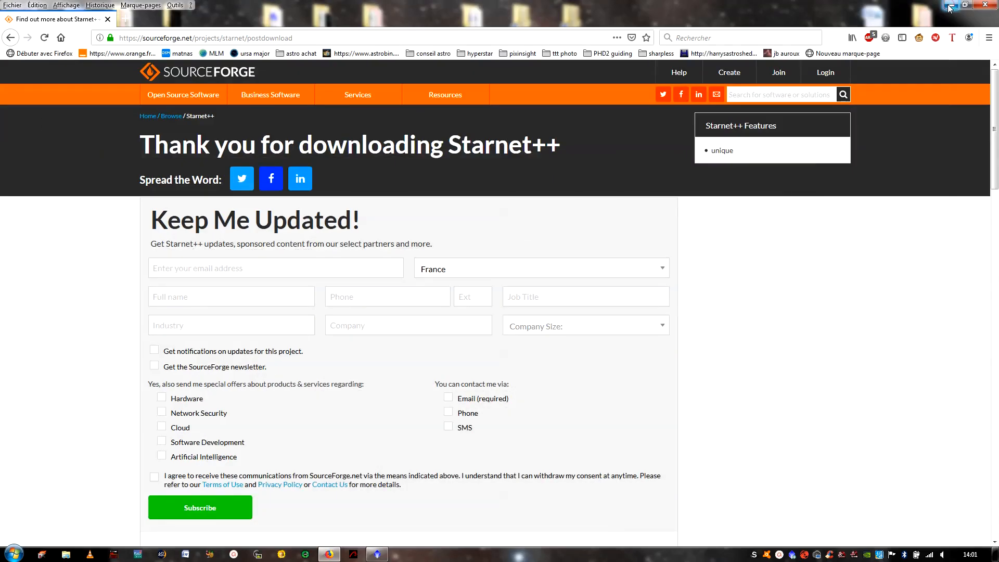
left_click(951, 7)
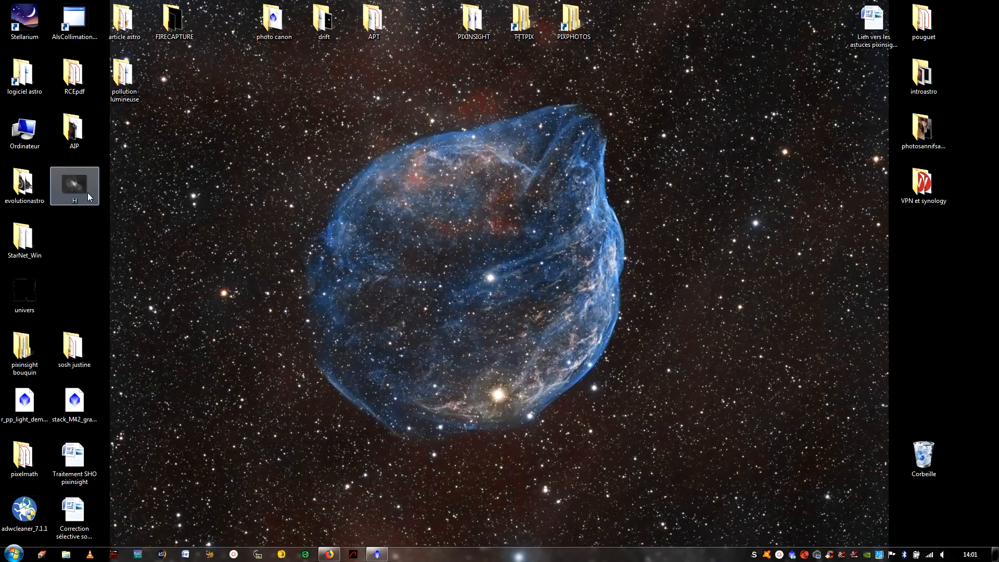
left_click_drag(84, 190, 475, 340)
left_click(29, 249)
double_click(30, 250)
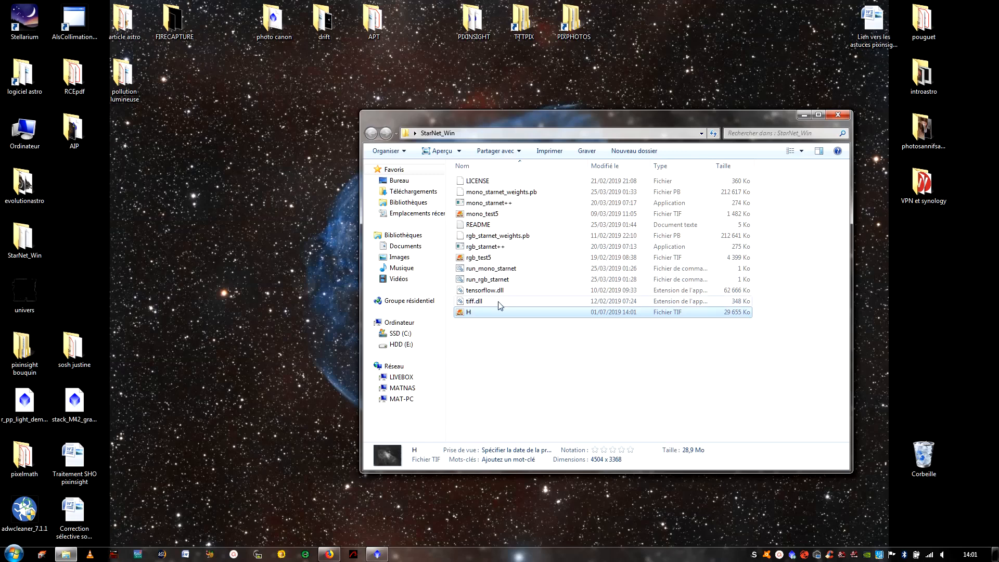
mouse_move(492, 315)
left_mouse_down()
mouse_move(485, 204)
mouse_move(492, 318)
left_mouse_up()
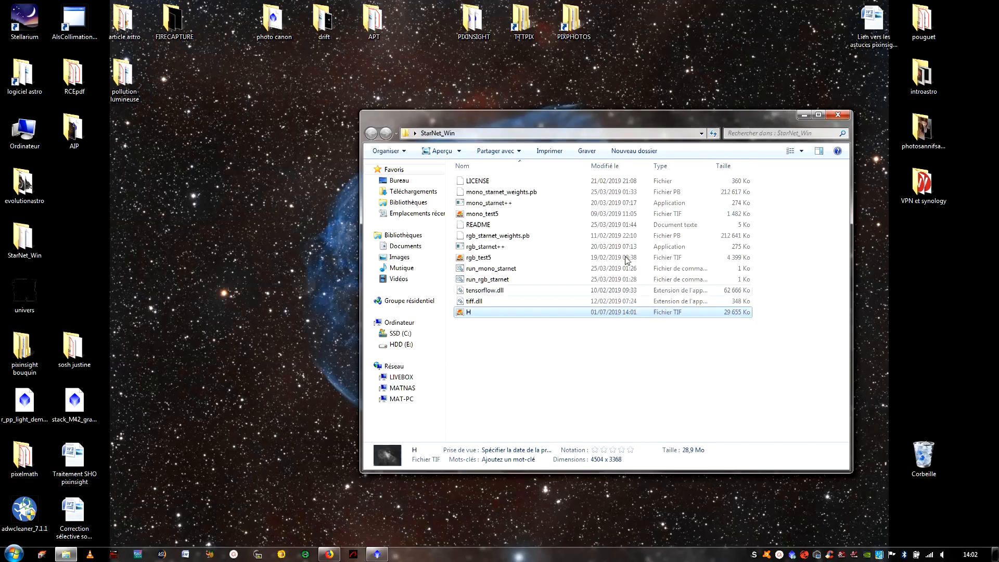
- Delete the H TIFF file from the StarNet_Win folder and minimize the folder window
right_click(502, 314)
left_click(541, 283)
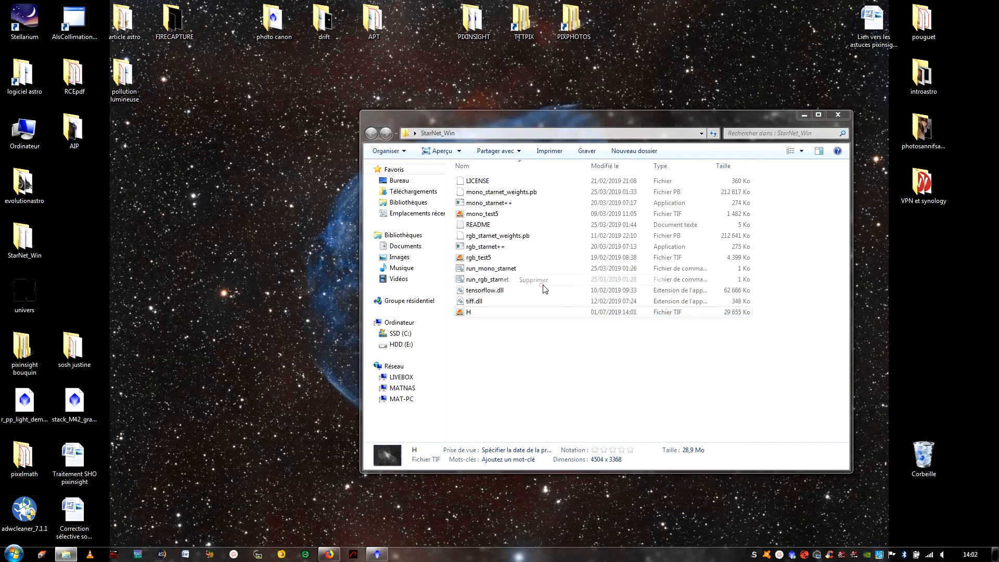
left_click(554, 312)
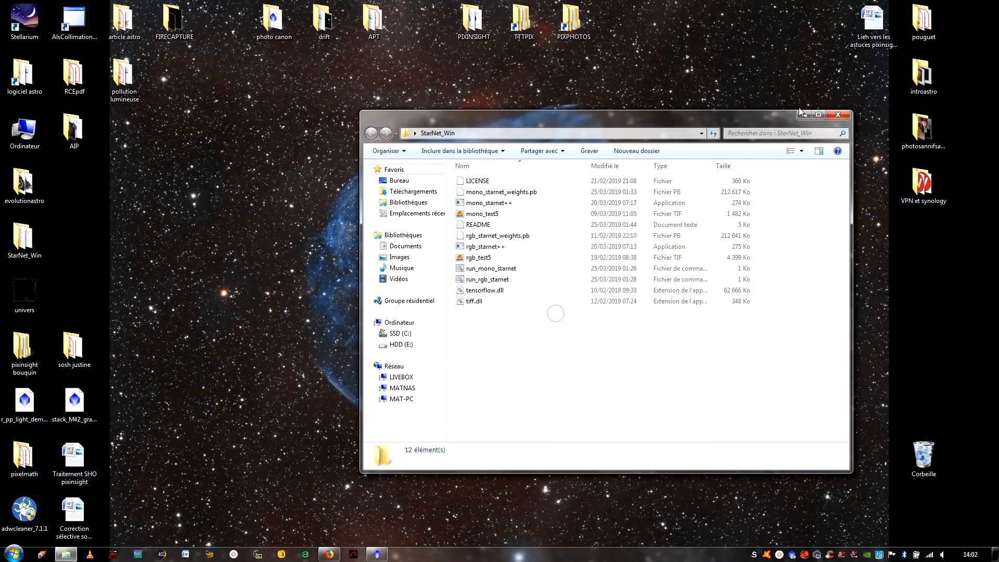
left_click(806, 115)
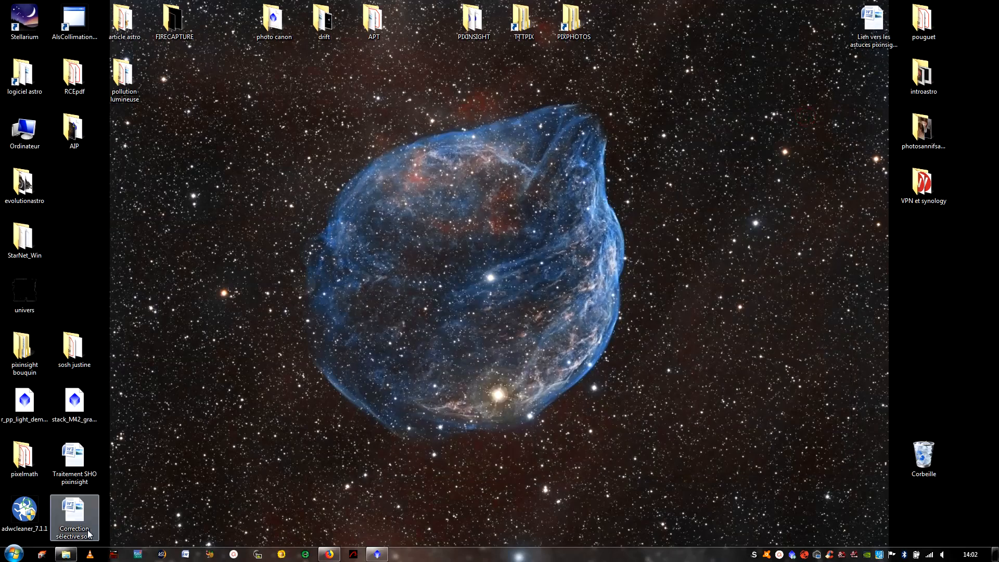
- Switch to PixInsight, expand the Hstarless image, and place it side by side with the H1 image
left_click(377, 555)
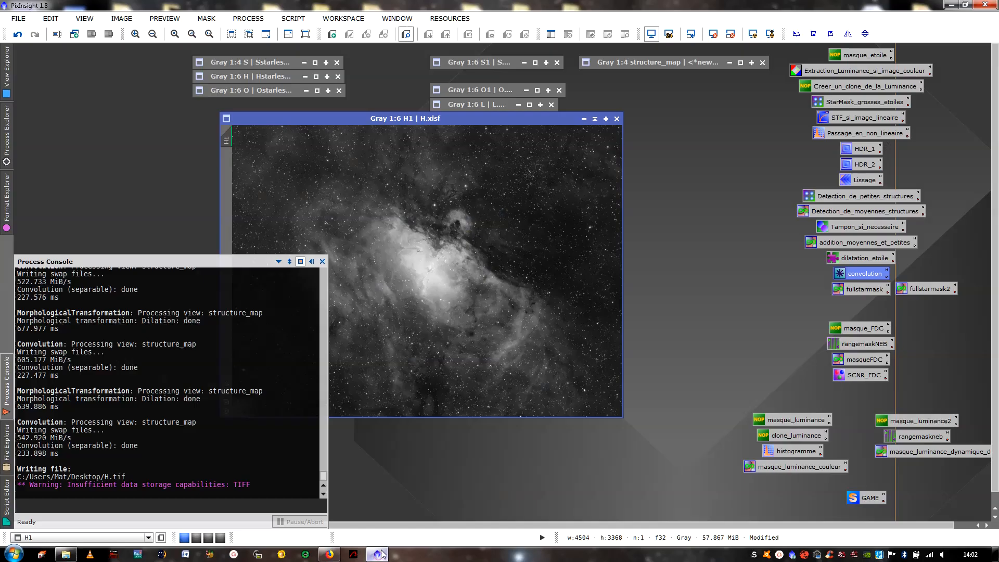
left_click(260, 78)
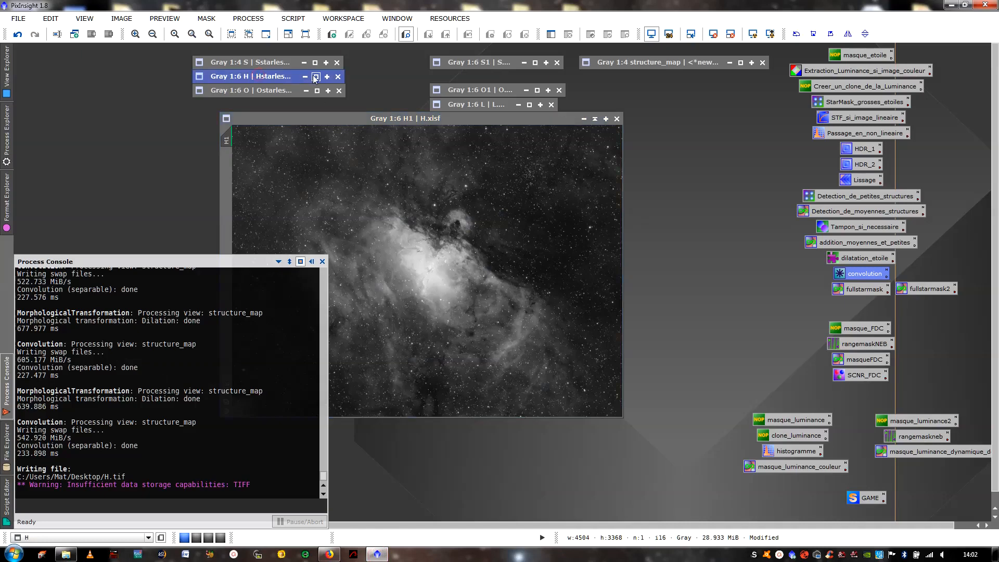
left_click(316, 76)
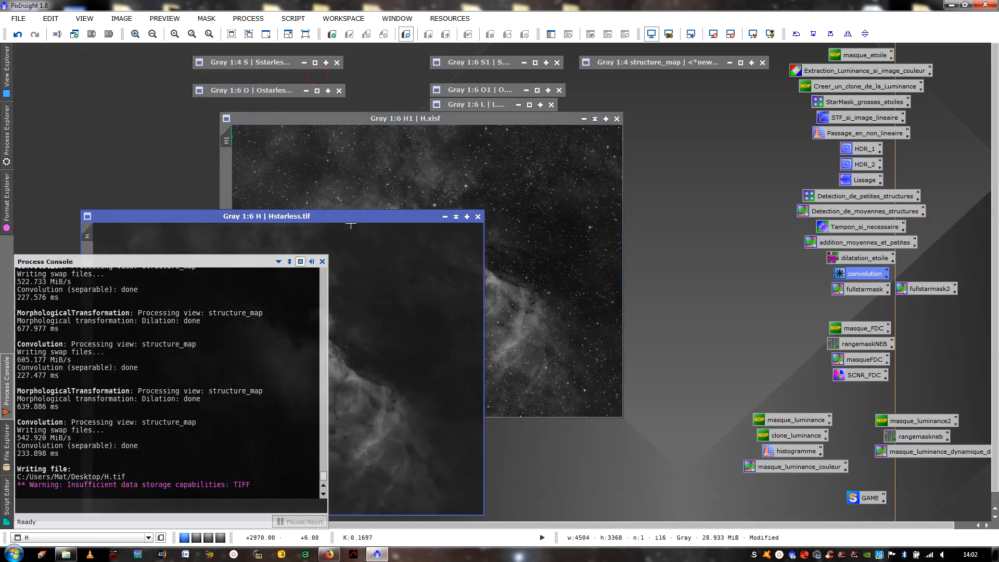
left_click_drag(353, 220, 295, 83)
left_click_drag(465, 118, 711, 63)
left_click(311, 262)
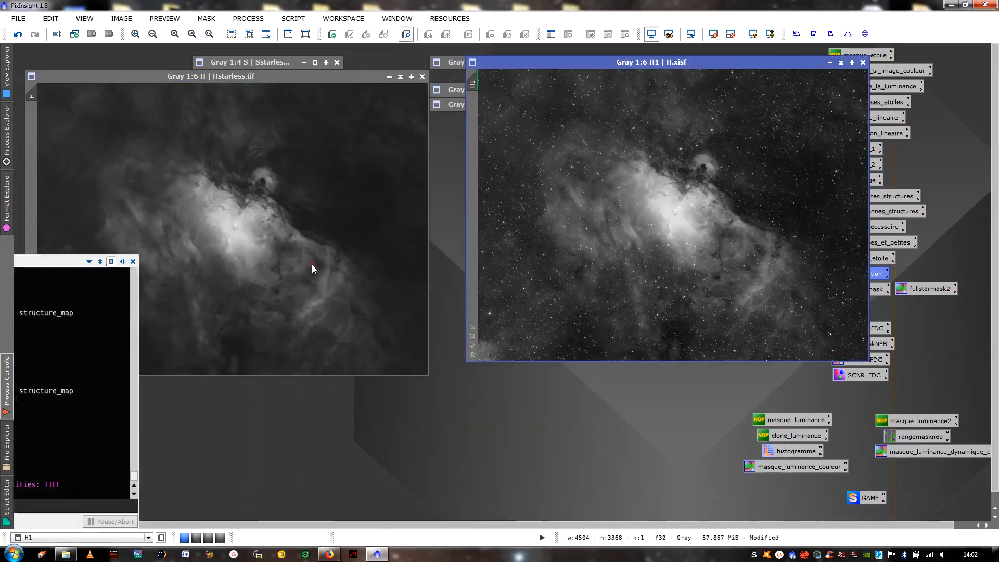
- Examine the centre of the Hstarless nebula at 1:1 zoom and return to the full view
scroll(291, 174, "up", 3)
scroll(292, 174, "up", 2)
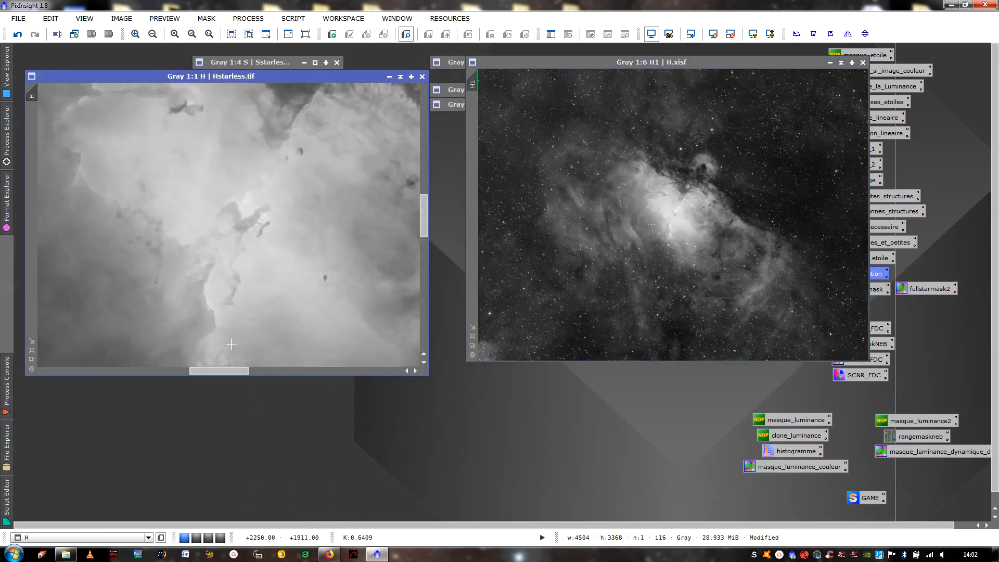
mouse_move(216, 370)
left_mouse_down()
mouse_move(115, 356)
mouse_move(301, 369)
mouse_move(210, 376)
mouse_move(221, 375)
left_mouse_up()
left_click(32, 360)
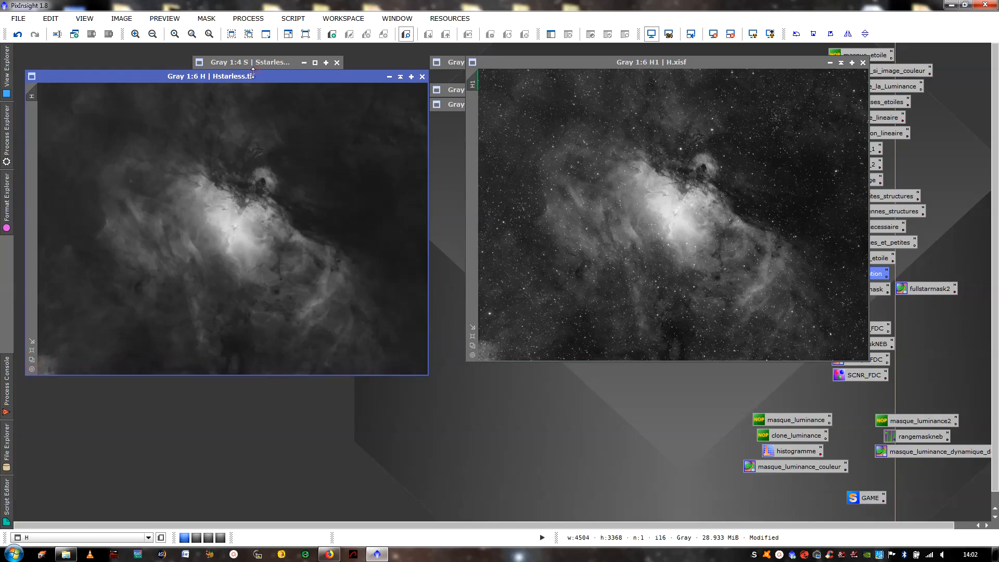
- Move the Hstarless window aside, expand Ostarless, and examine its background up close for star residue
left_click_drag(253, 73, 253, 101)
left_click(319, 92)
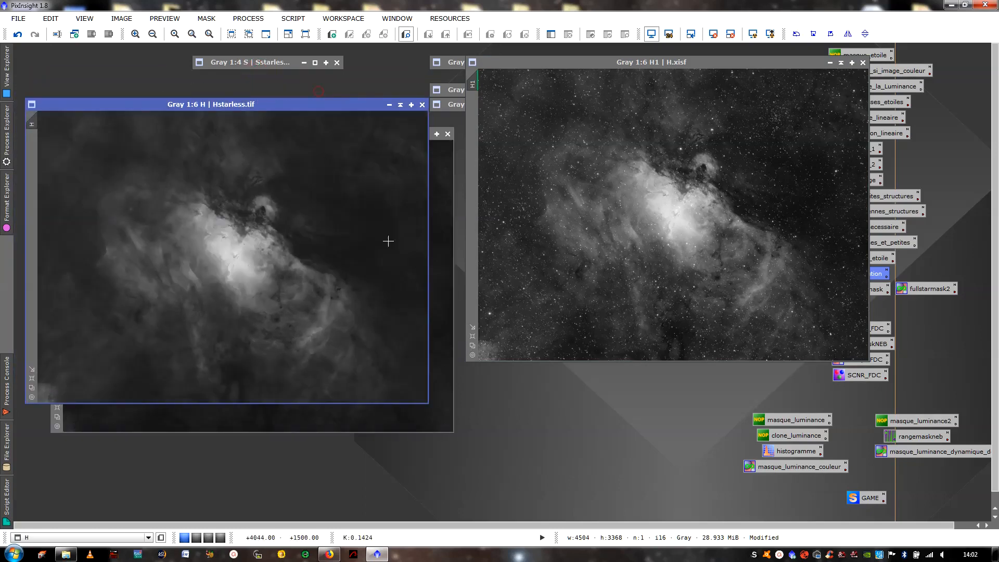
left_click(449, 323)
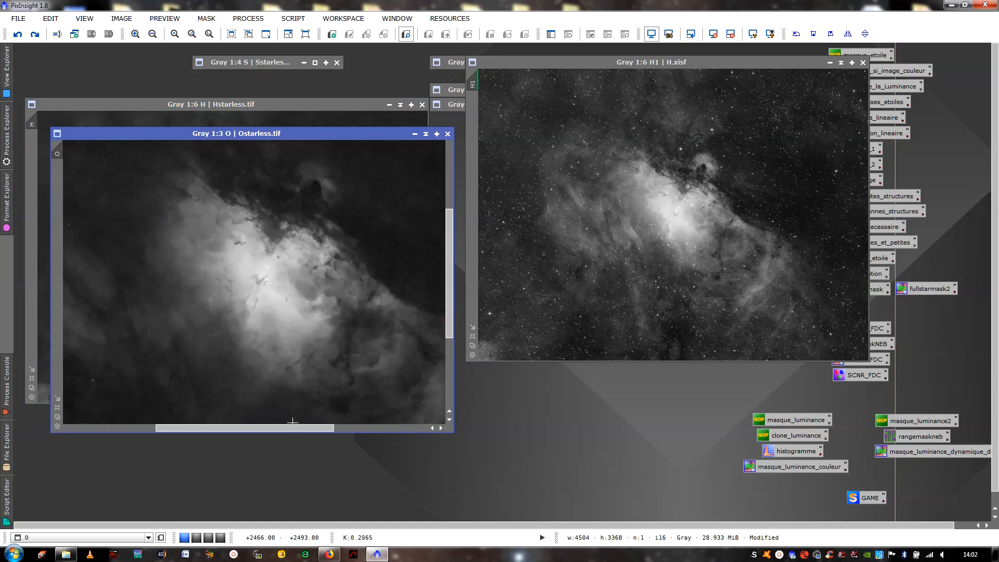
left_click_drag(293, 427, 167, 437)
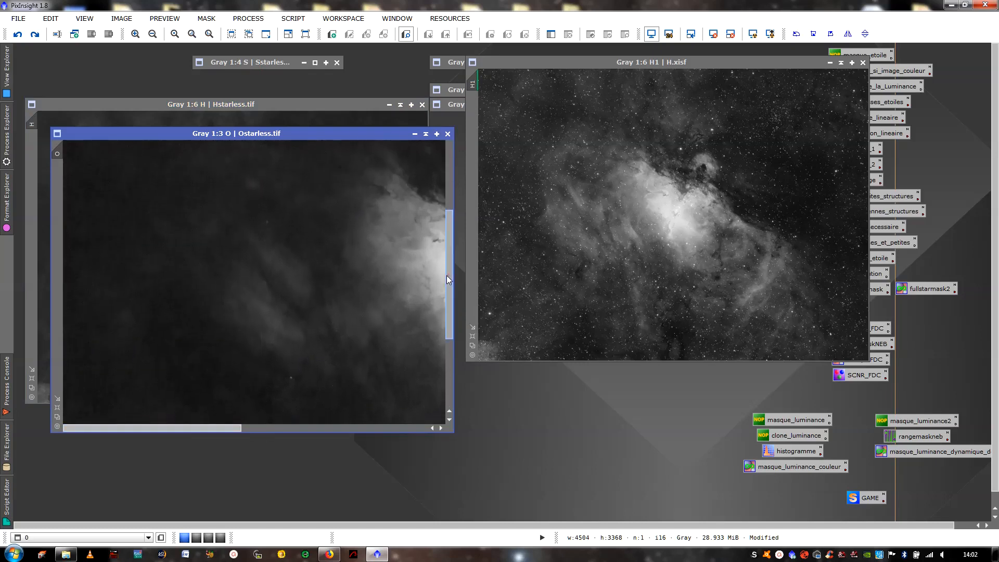
left_click_drag(448, 280, 442, 339)
scroll(339, 319, "up", 3)
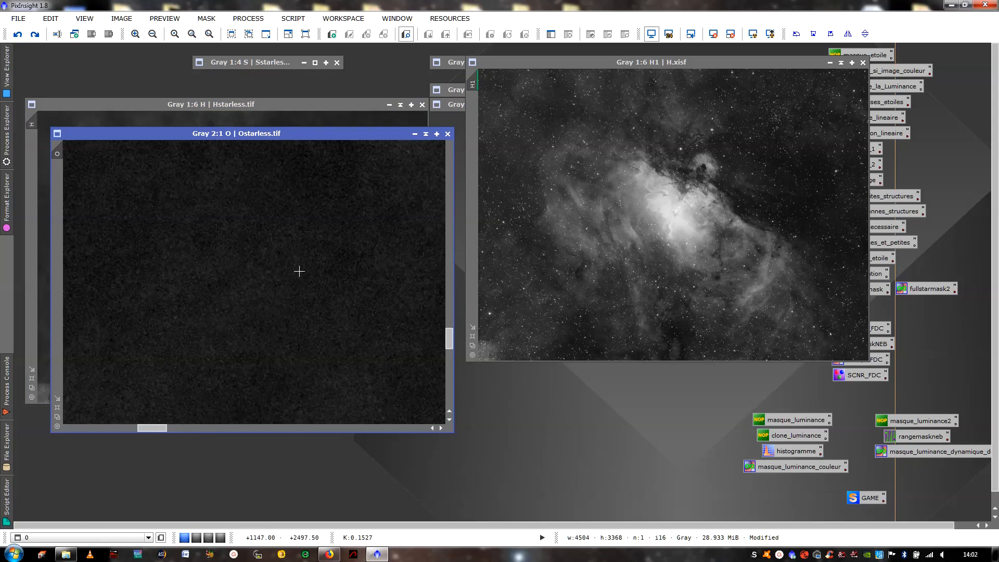
scroll(299, 271, "down", 6)
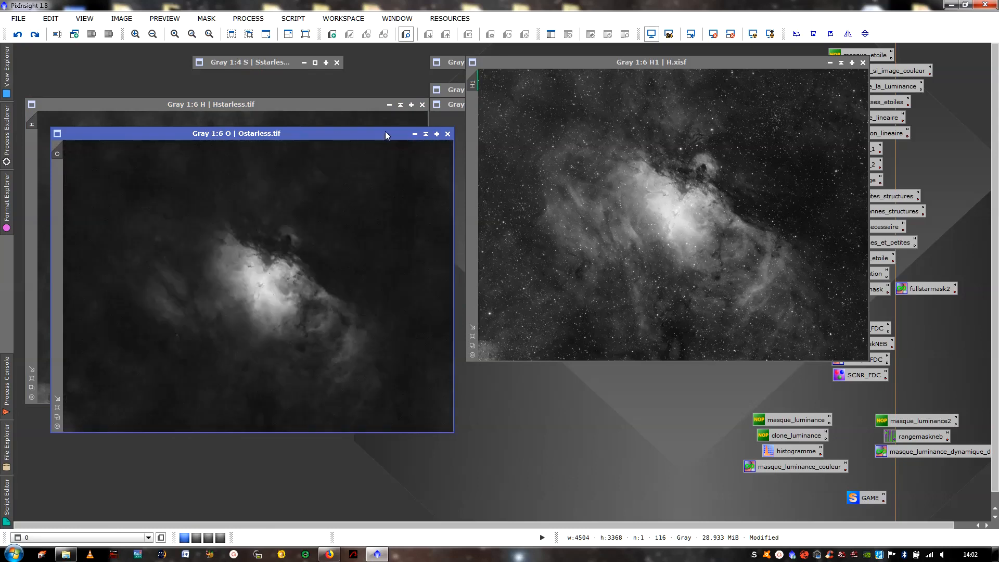
- Collapse the Hstarless, H1 and Ostarless image windows to their title bars
left_click(402, 106)
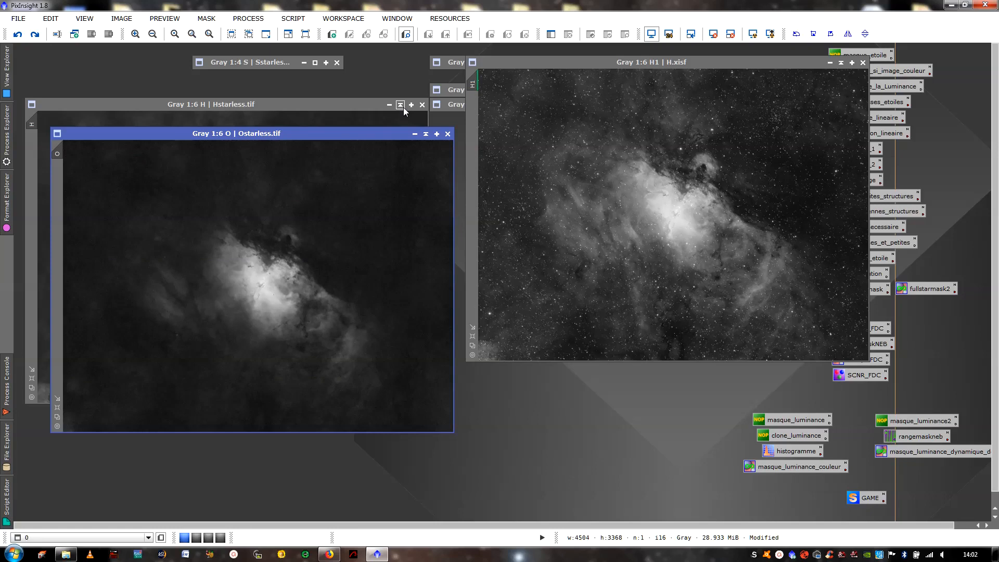
left_click(840, 63)
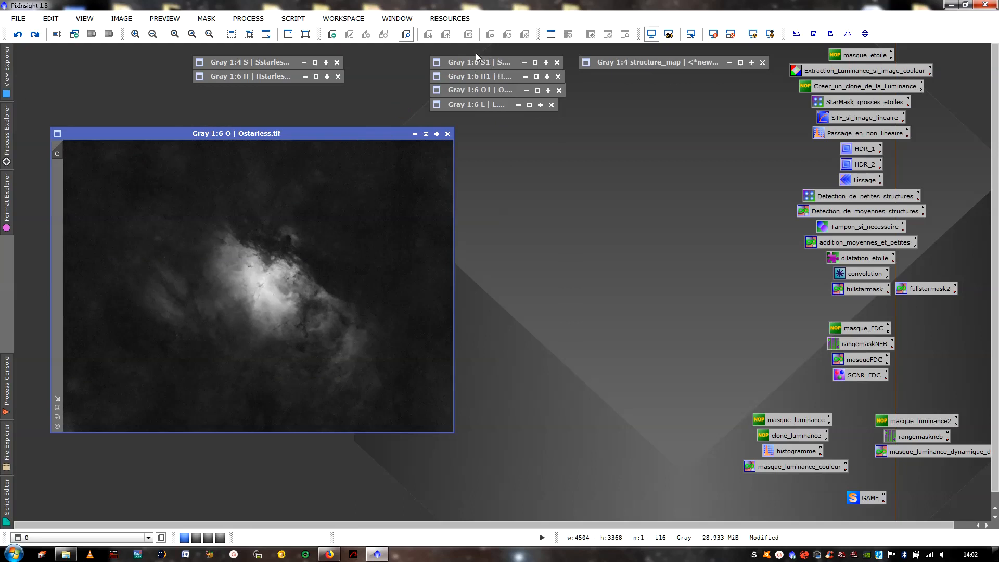
left_click(426, 134)
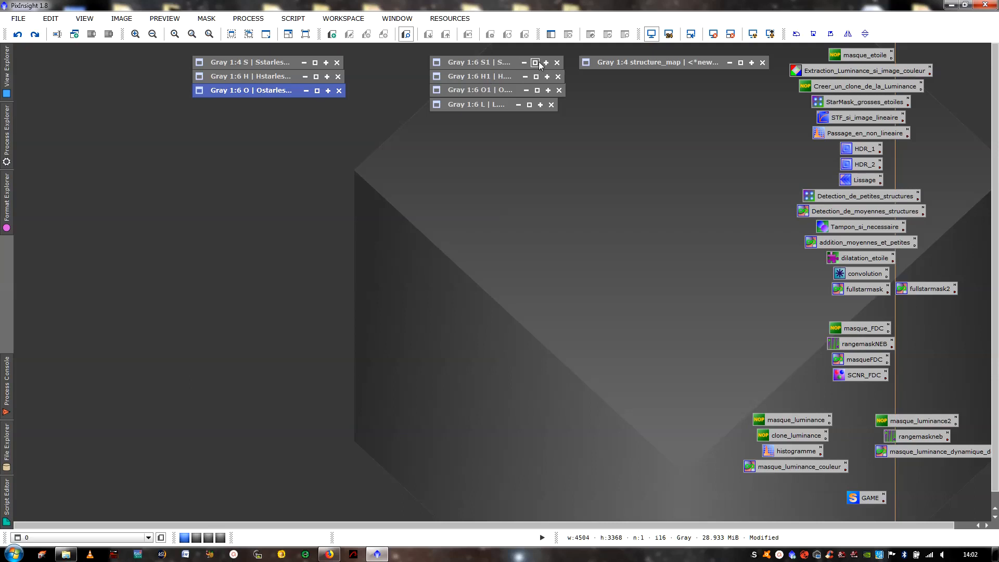
- Expand the Sstarless image and the structure_map star mask, and arrange the two windows next to each other
left_click(258, 64)
left_click(316, 62)
left_click(679, 62)
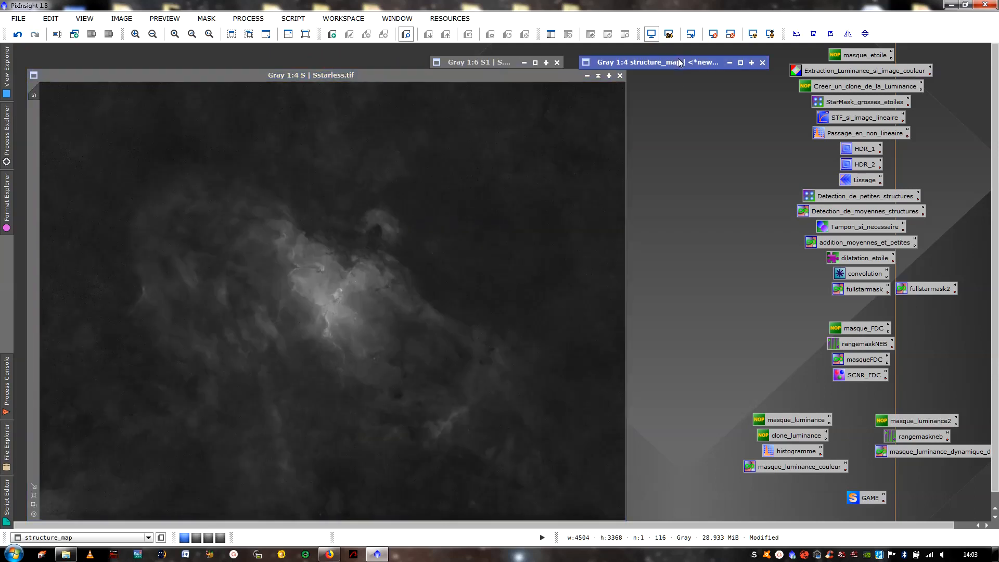
left_click(741, 63)
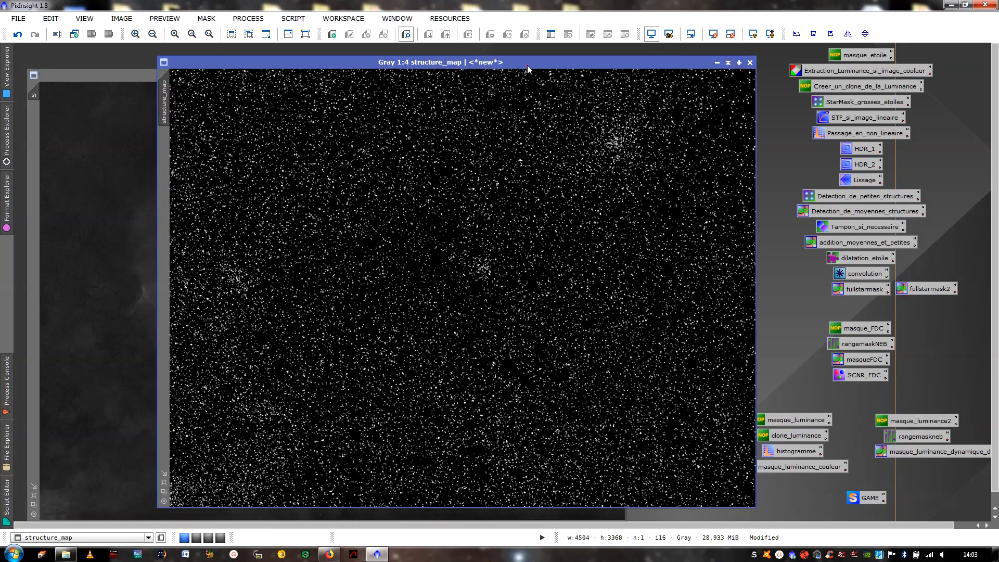
left_click_drag(527, 68, 743, 91)
left_click_drag(513, 72, 502, 86)
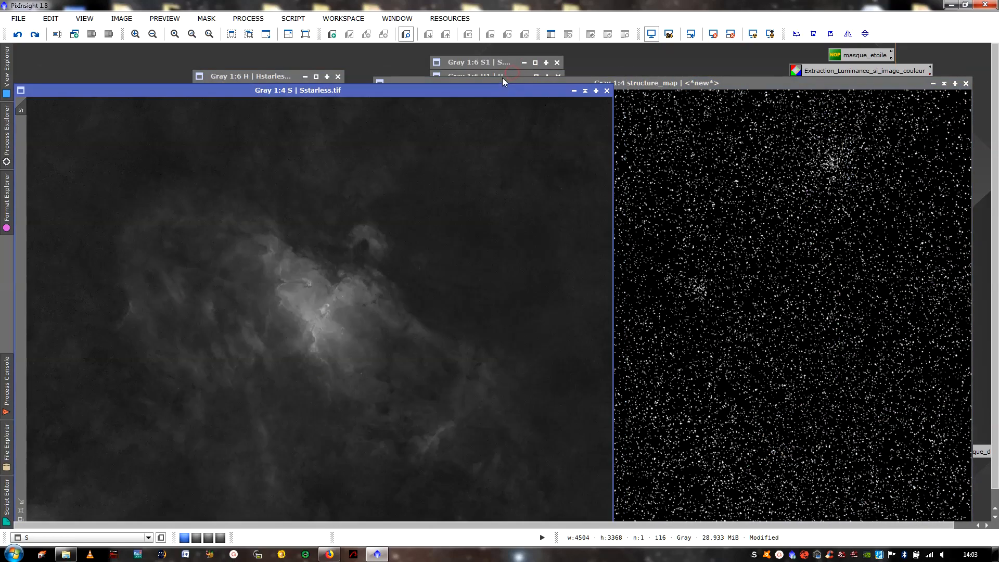
- Apply structure_map as a mask to the Sstarless image and collapse the structure_map window
left_click(706, 148)
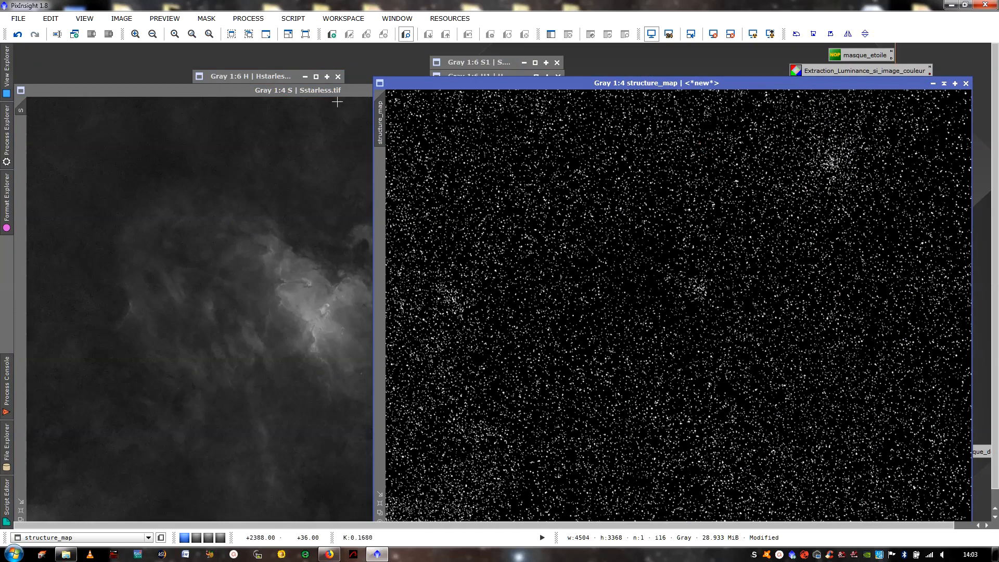
left_click_drag(341, 92, 342, 76)
left_click(711, 160)
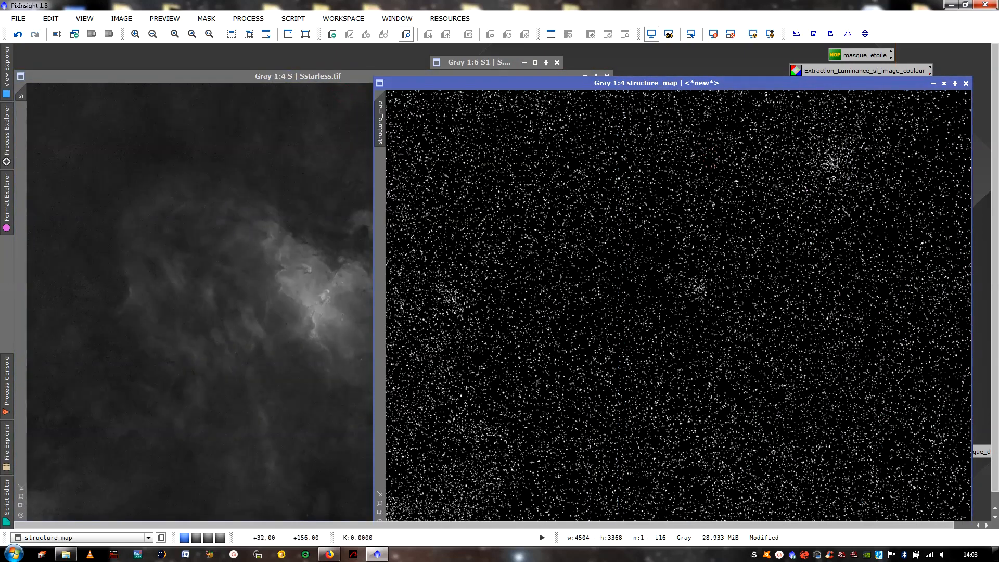
left_click_drag(381, 111, 19, 133)
left_click(945, 84)
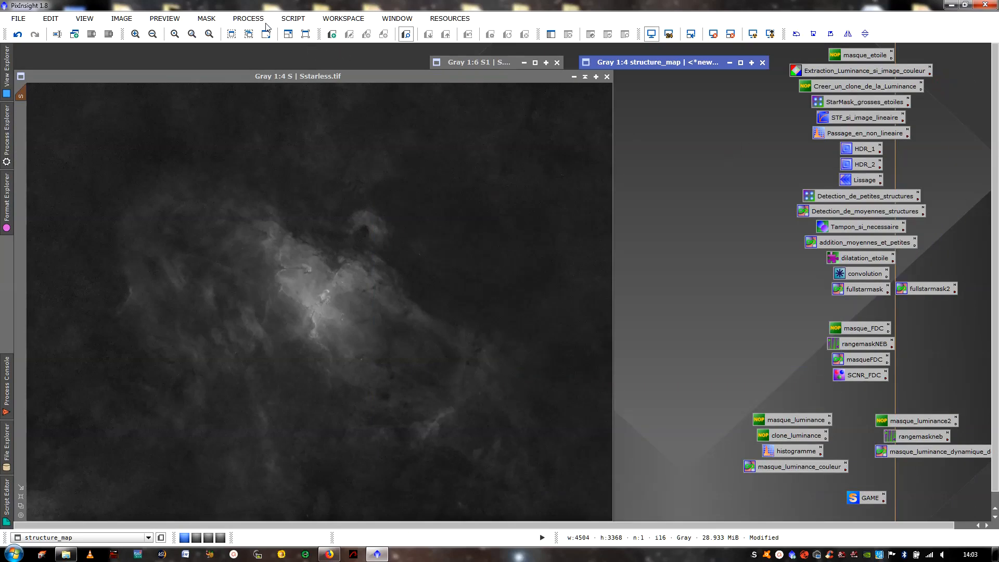
left_click(252, 19)
mouse_move(304, 33)
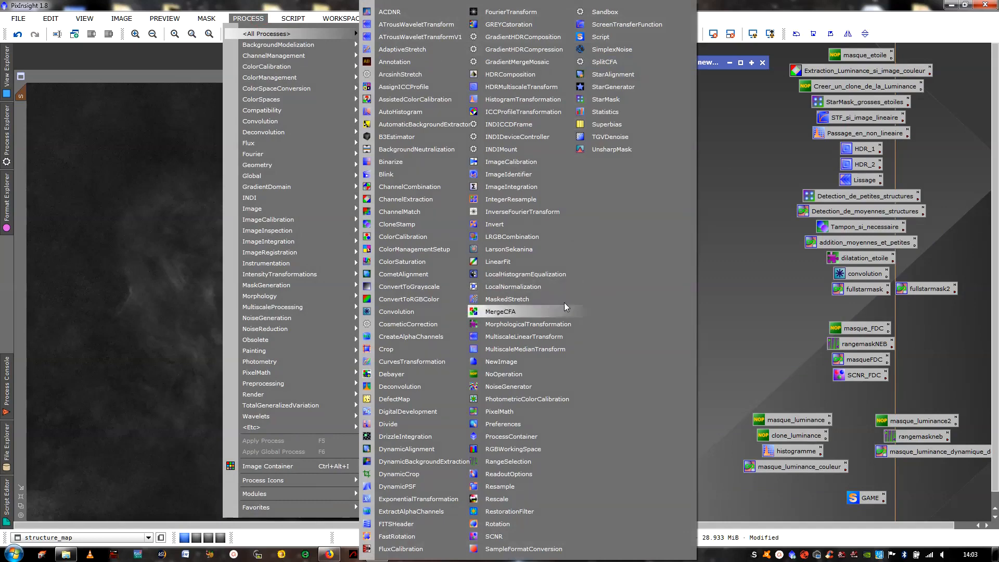
left_click(526, 414)
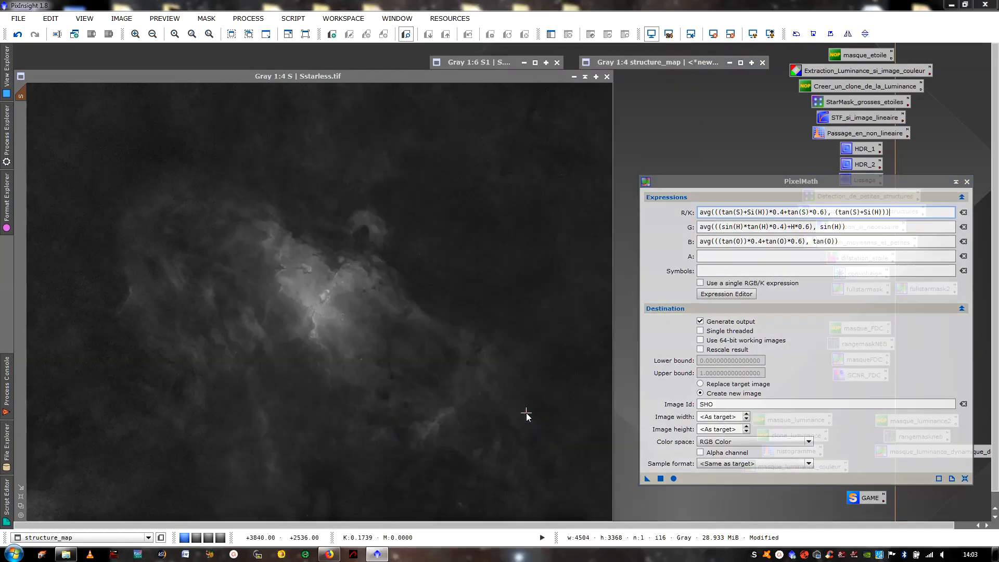
left_click(967, 182)
- Open the saved fullstarmask PixelMath process and replace its RGB/K expression with S1
double_click(879, 292)
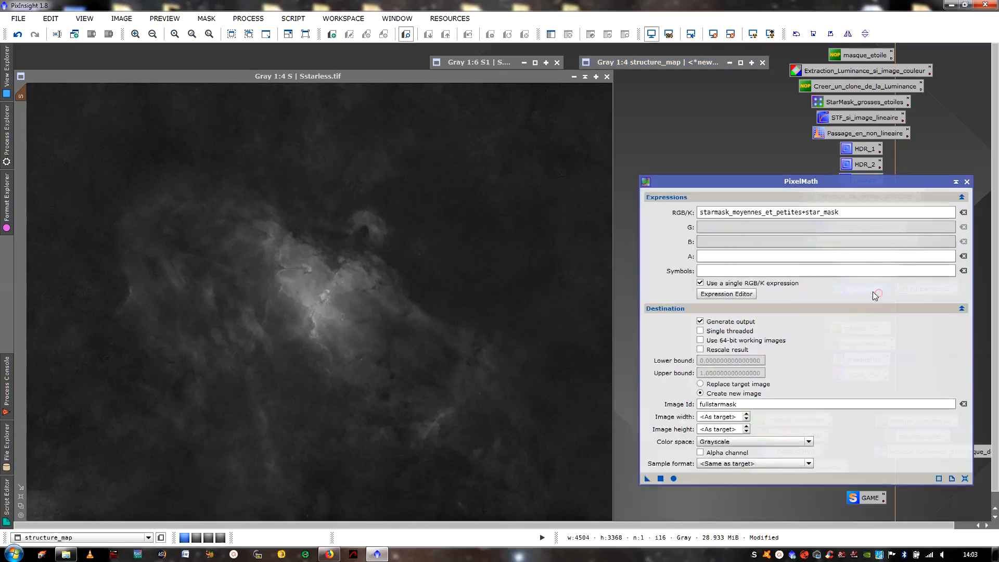
triple_click(848, 214)
key("BackSpace")
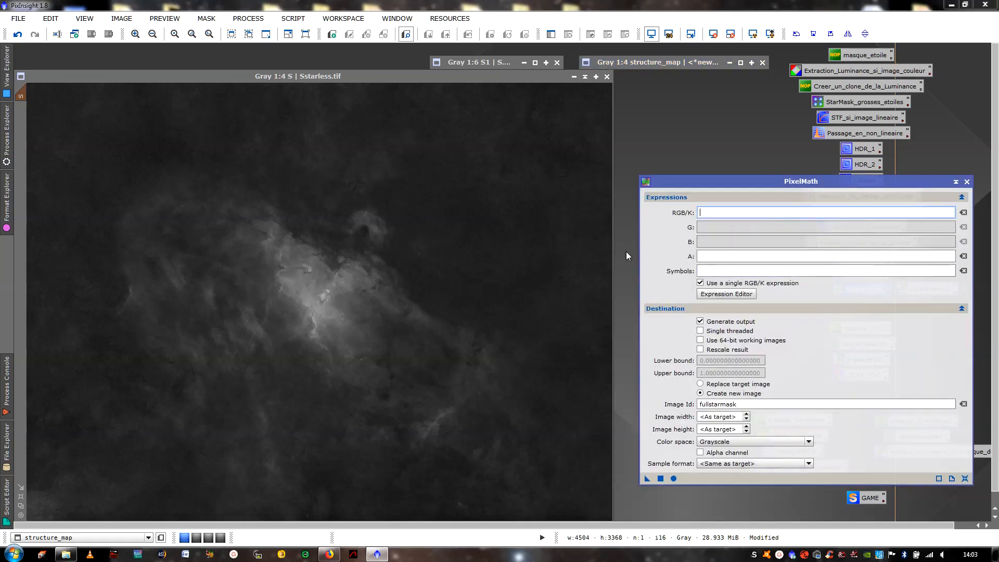
type("S1")
- Set PixelMath to replace the target image and apply the S1 expression to the masked Sstarless image
left_click(535, 63)
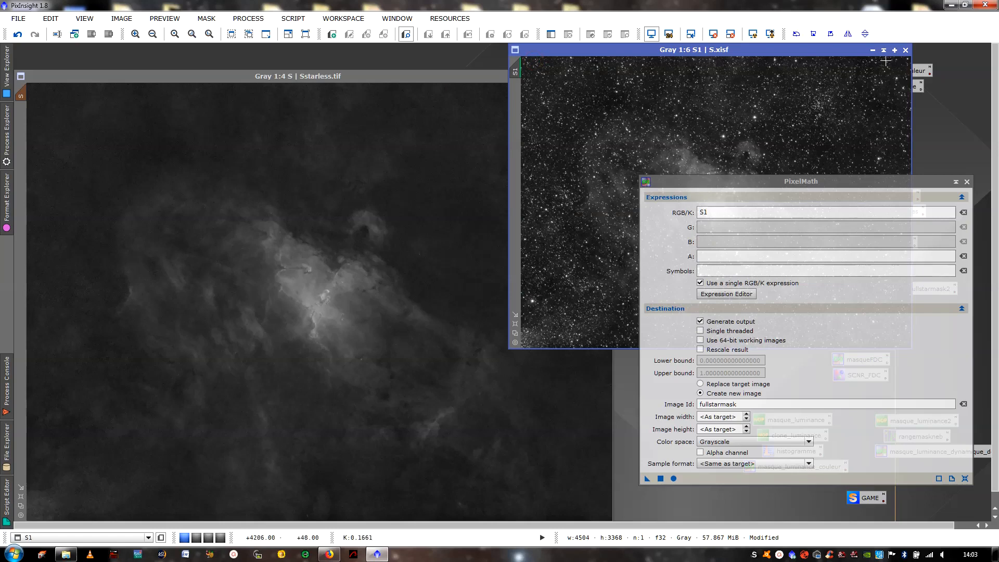
left_click(884, 51)
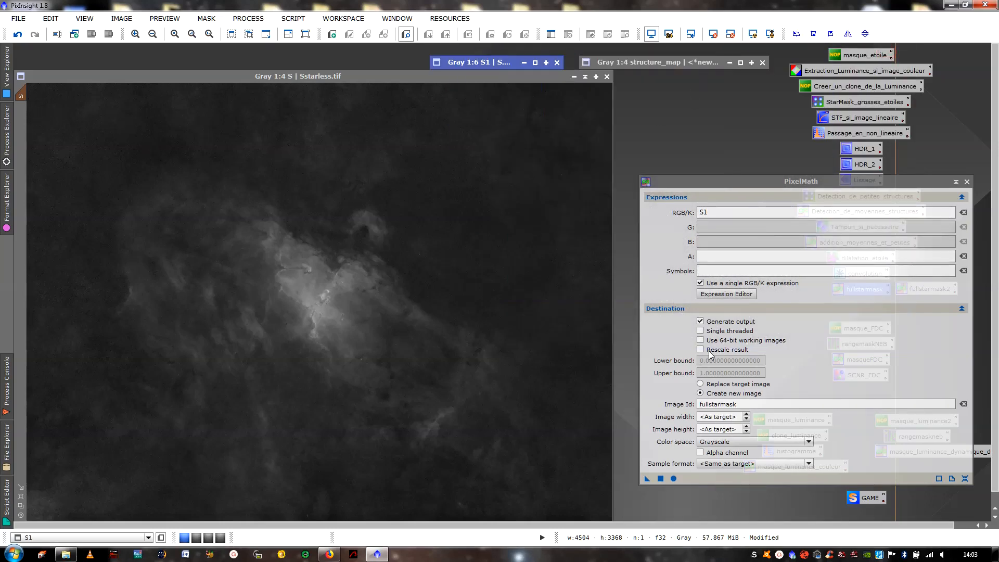
left_click(701, 384)
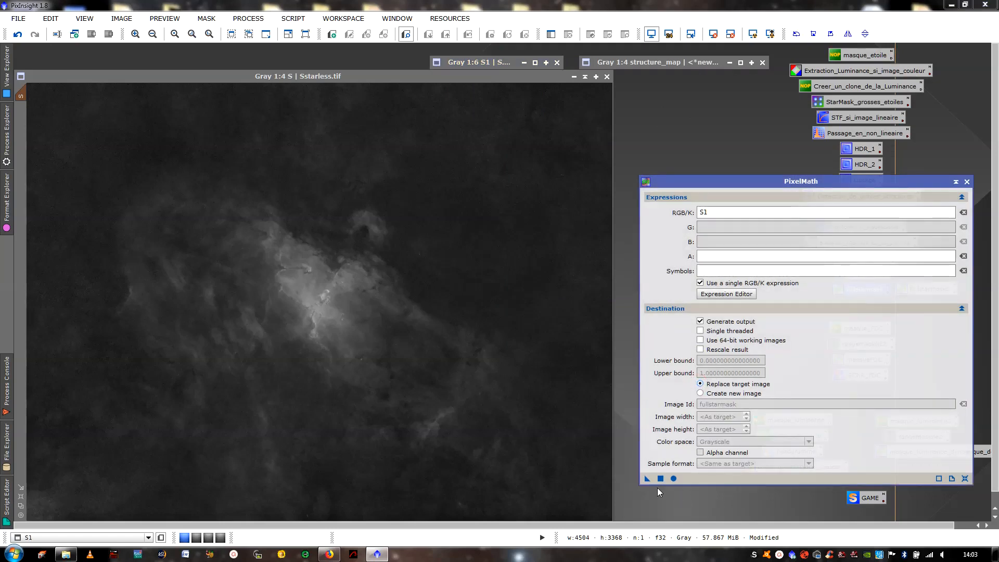
left_click_drag(648, 478, 362, 332)
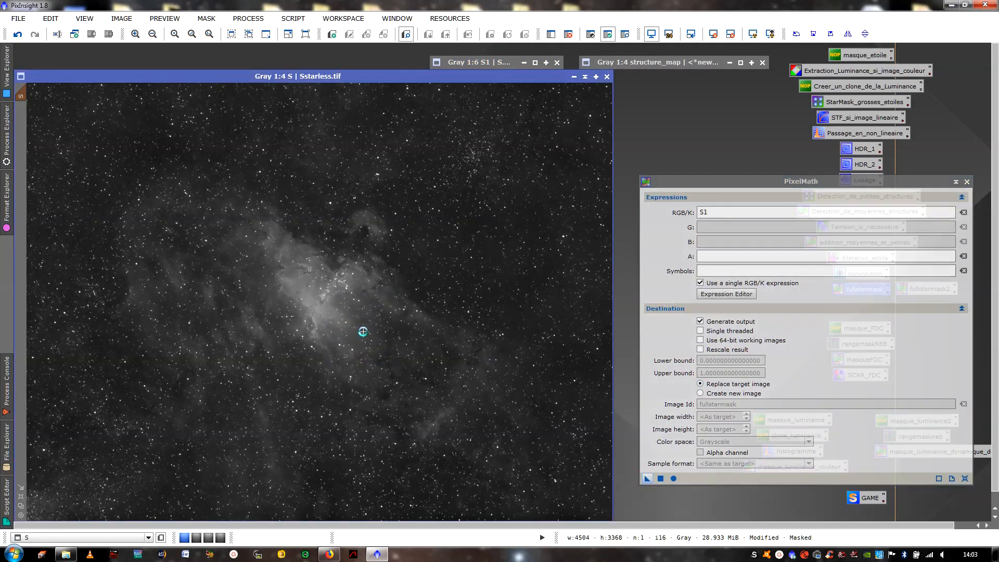
- Examine the PixelMath result in Sstarless up close around the nebula, and collapse its window
scroll(366, 255, "up", 3)
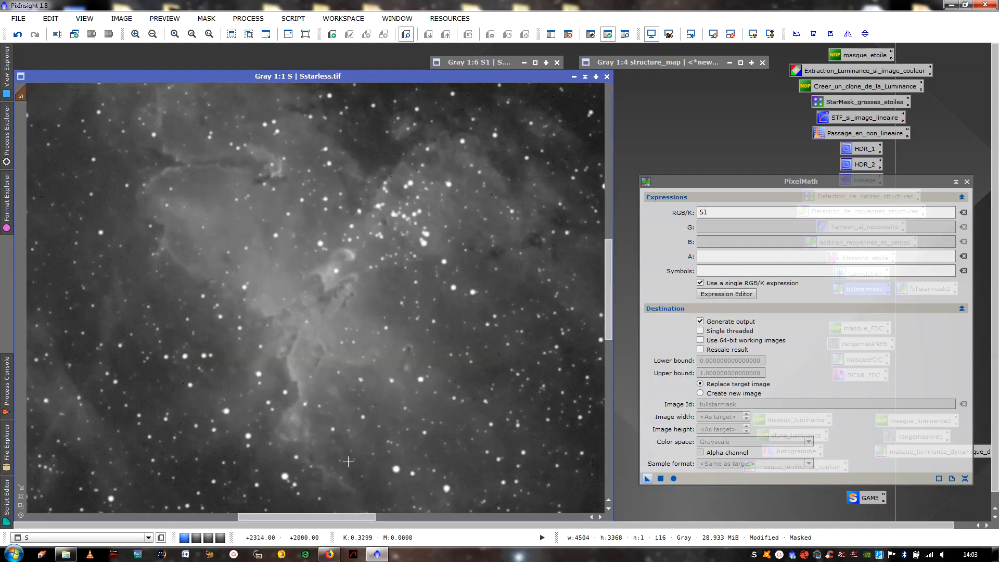
mouse_move(318, 519)
left_mouse_down()
mouse_move(188, 519)
mouse_move(324, 515)
left_mouse_up()
scroll(234, 312, "down", 2)
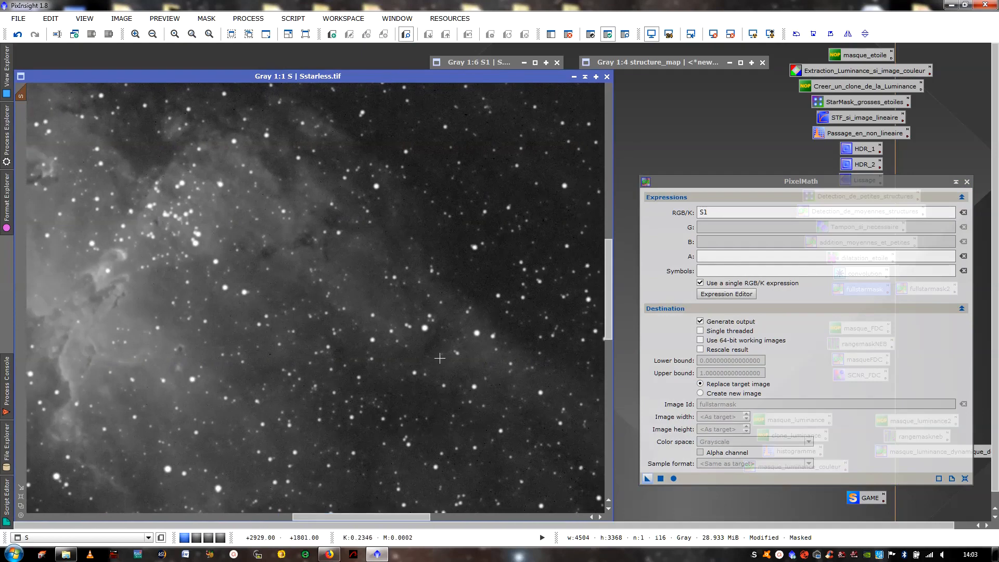
left_click(584, 76)
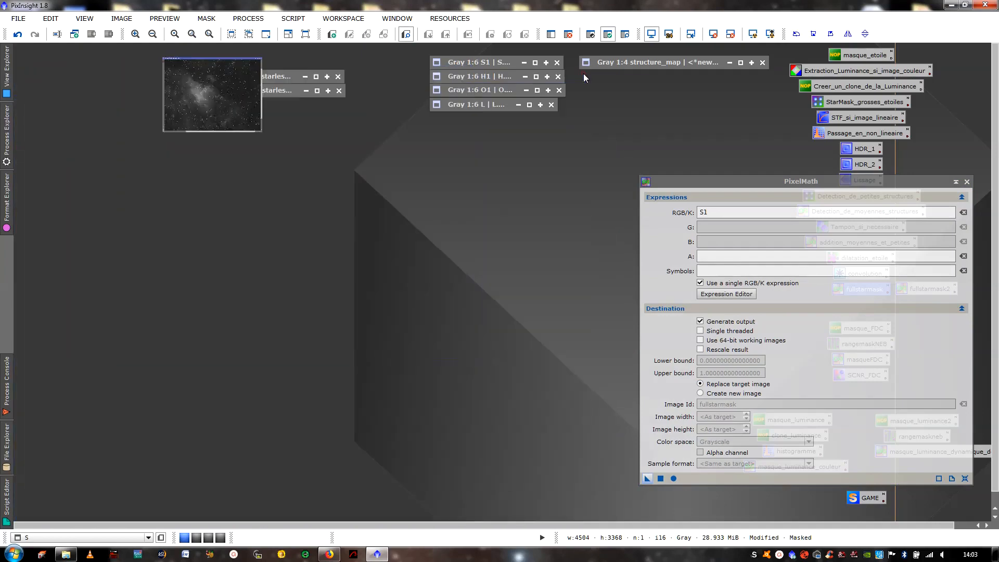
- Expand Ostarless and apply structure_map as its mask, checking the mask overlay on the image
left_click(317, 91)
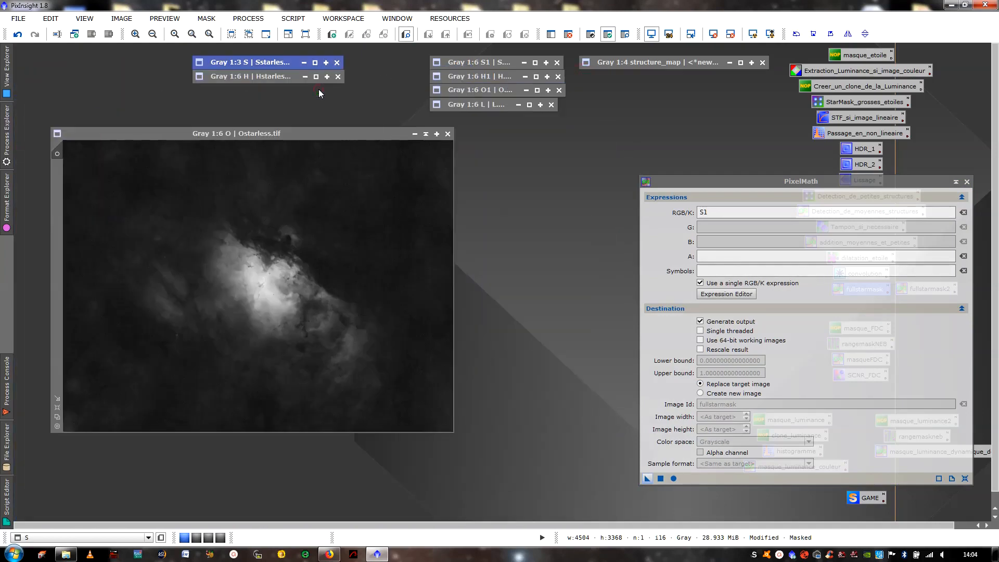
left_click(740, 62)
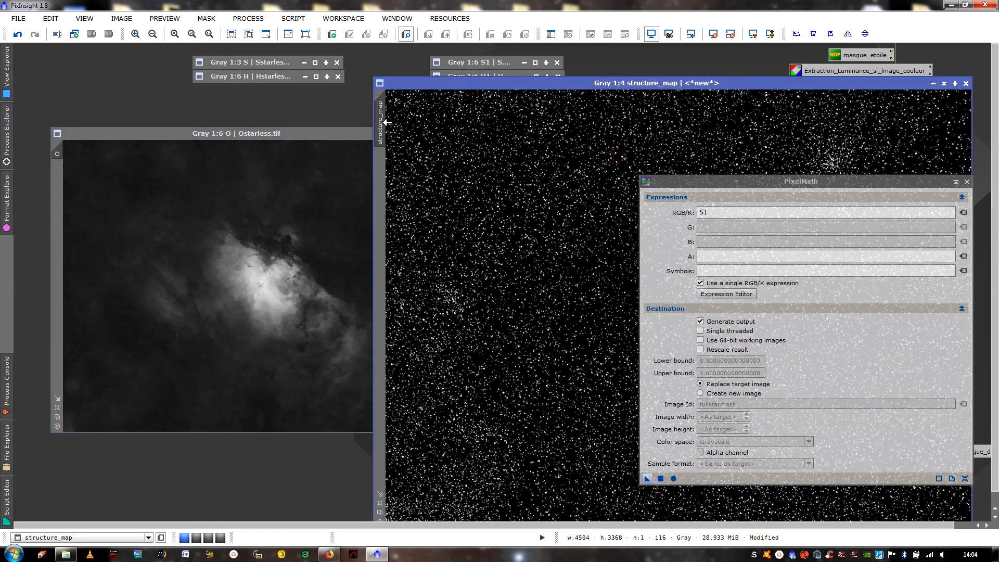
left_click_drag(381, 124, 62, 203)
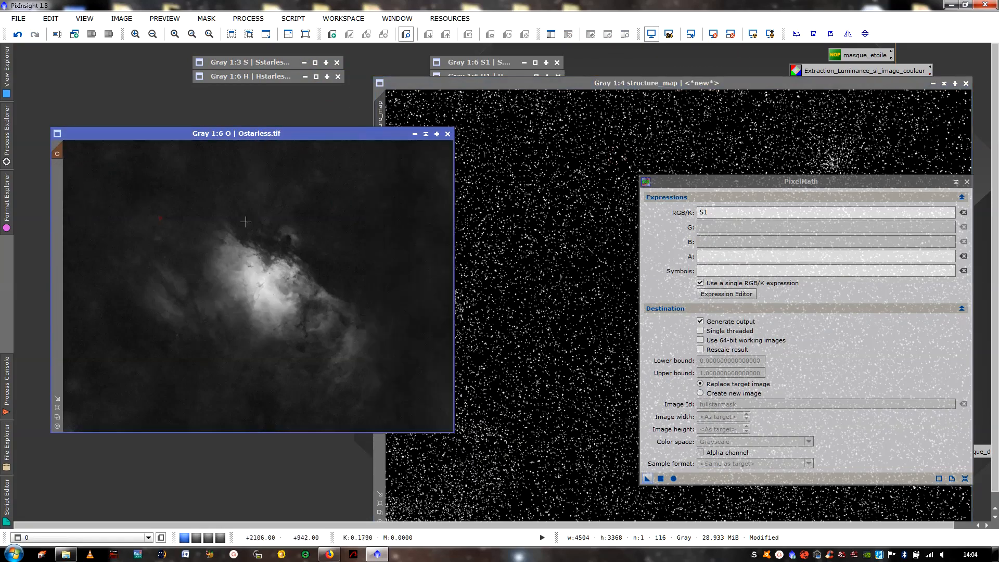
left_click(943, 84)
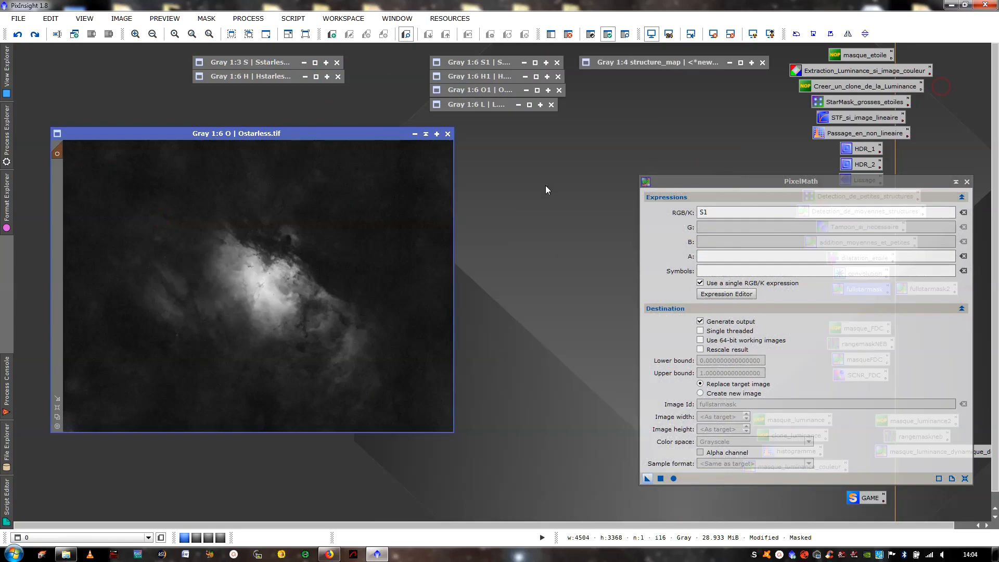
key("ctrl+k")
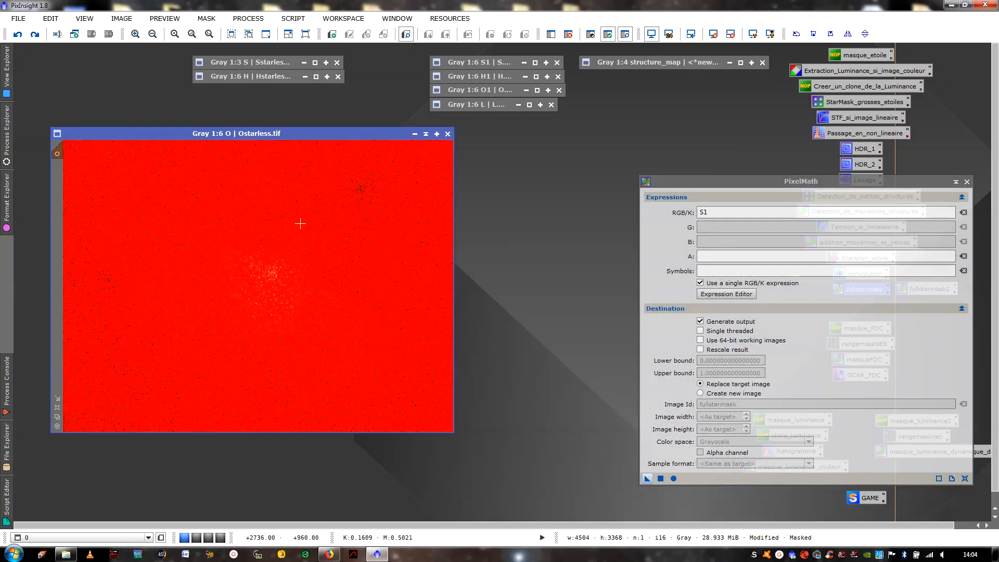
key("ctrl+k")
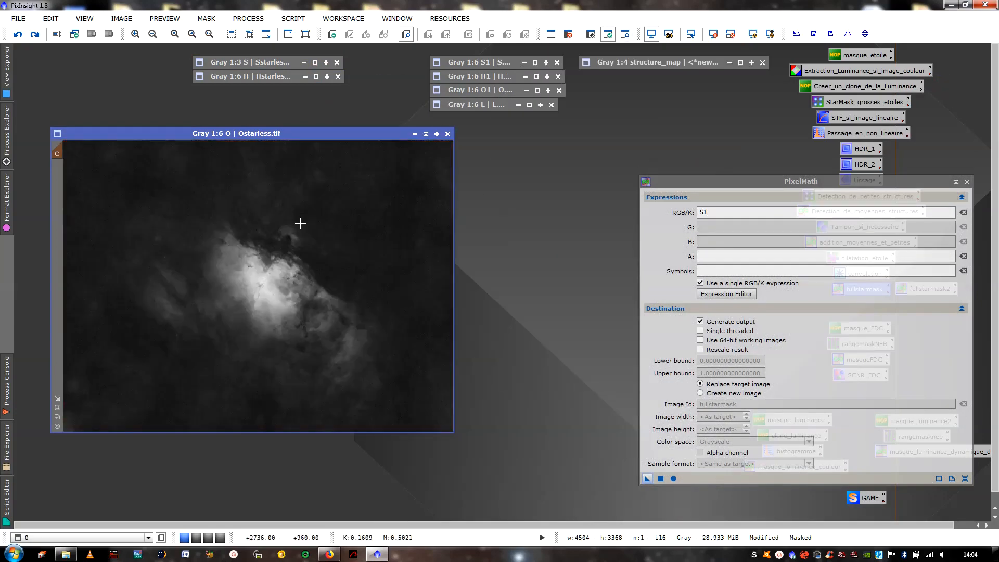
- Set the PixelMath expression to O1, apply it to the masked Ostarless image, and close PixelMath
double_click(715, 211)
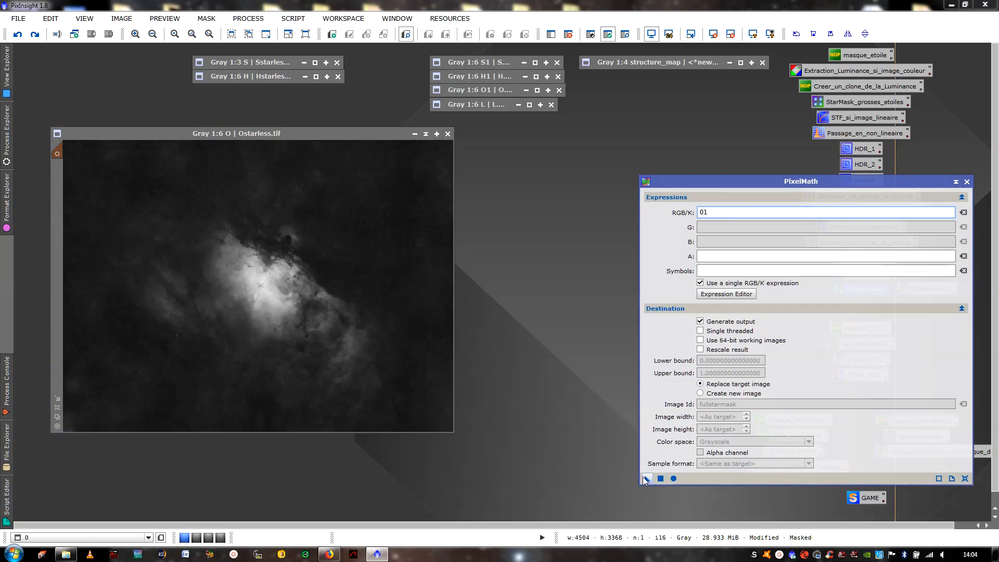
left_click_drag(648, 478, 251, 286)
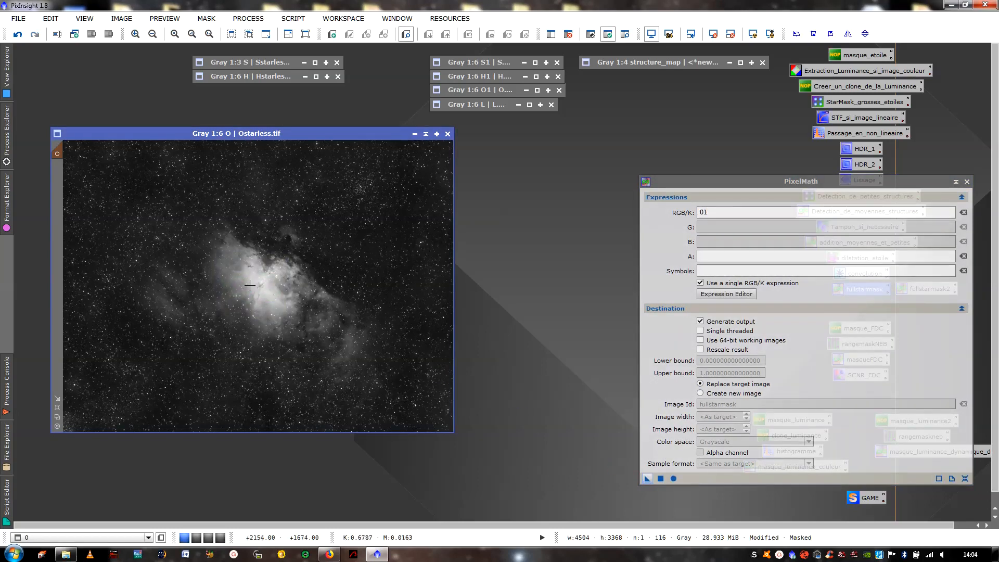
left_click(967, 181)
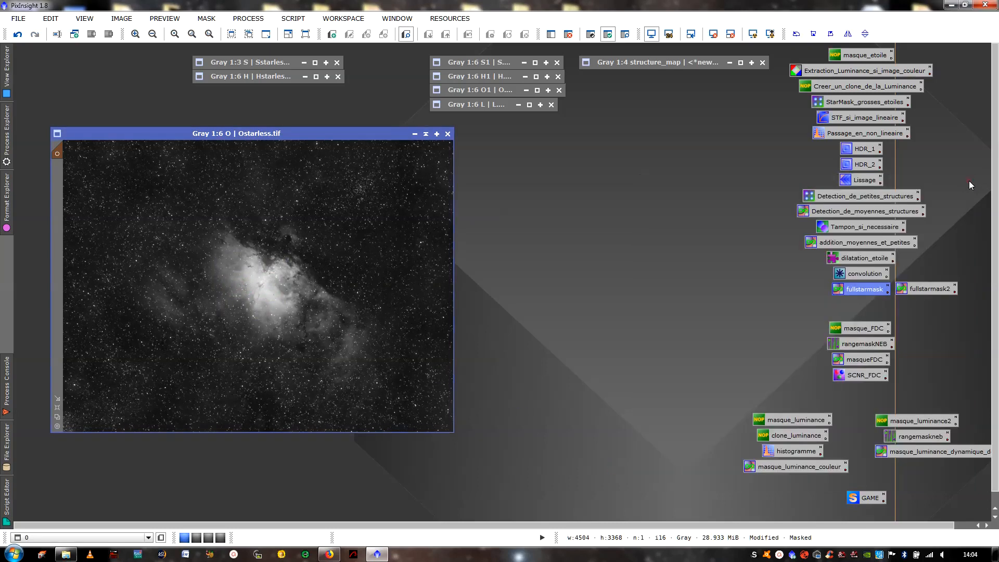
- Remove the mask from the Ostarless image
right_click(299, 214)
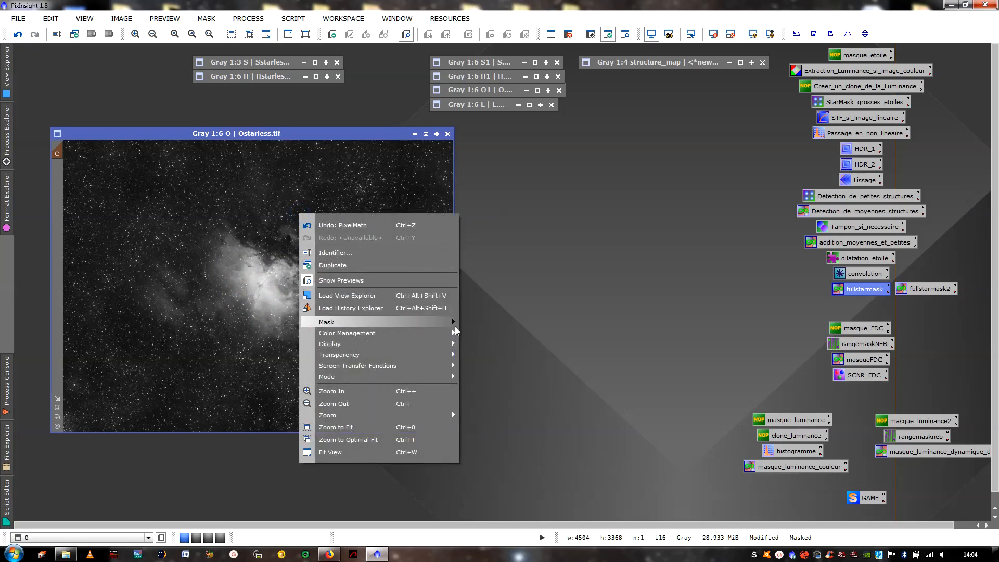
mouse_move(448, 322)
left_click(472, 342)
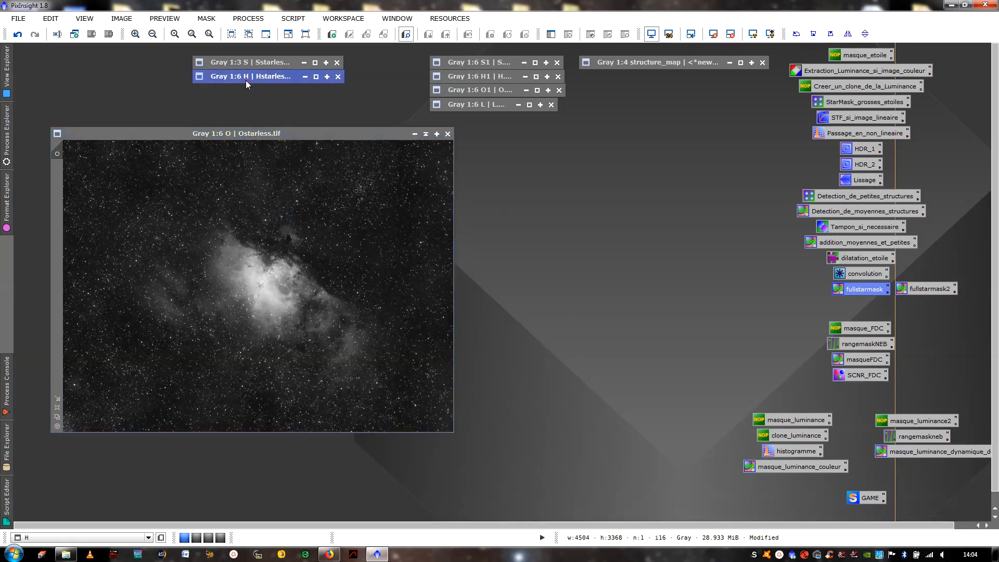
- Compare the Hstarless image side by side with the original H1 image, and collapse both windows
left_click(317, 77)
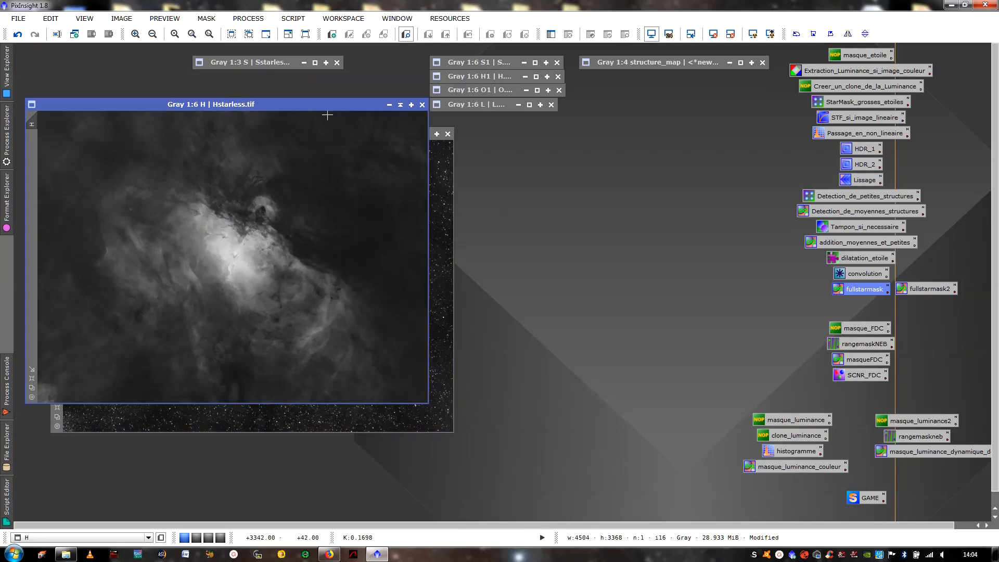
left_click(489, 79)
left_click(536, 77)
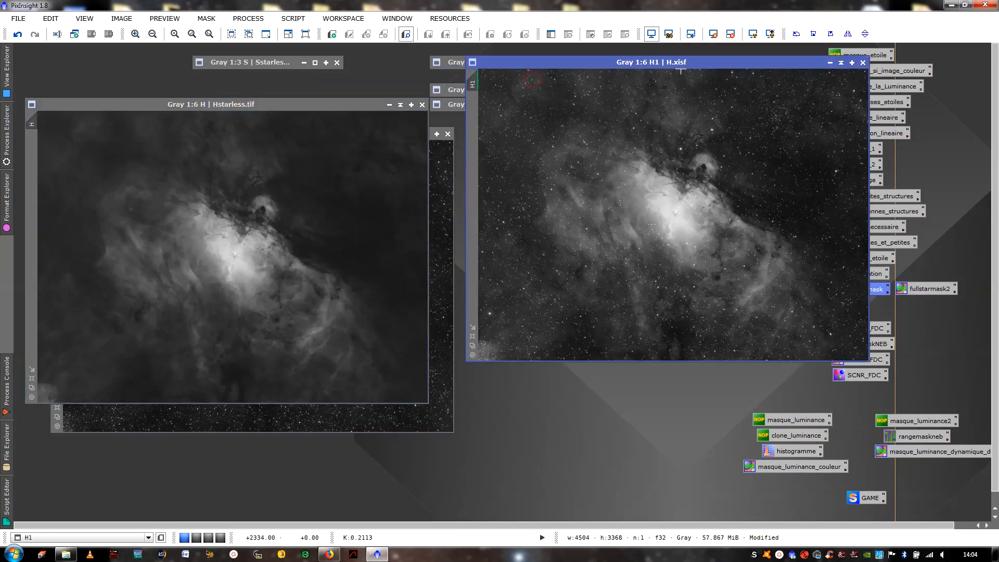
left_click_drag(678, 58, 661, 99)
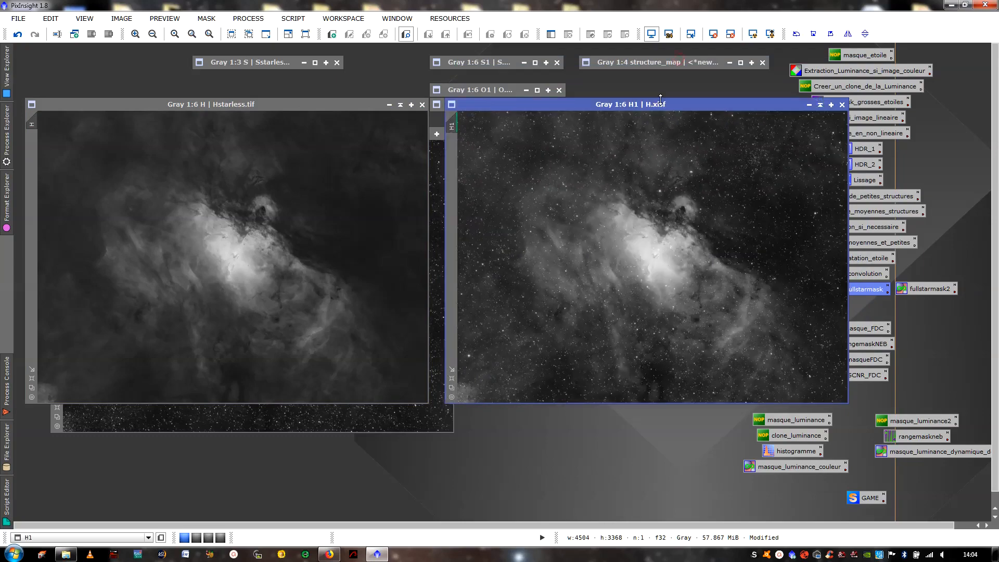
left_click(820, 105)
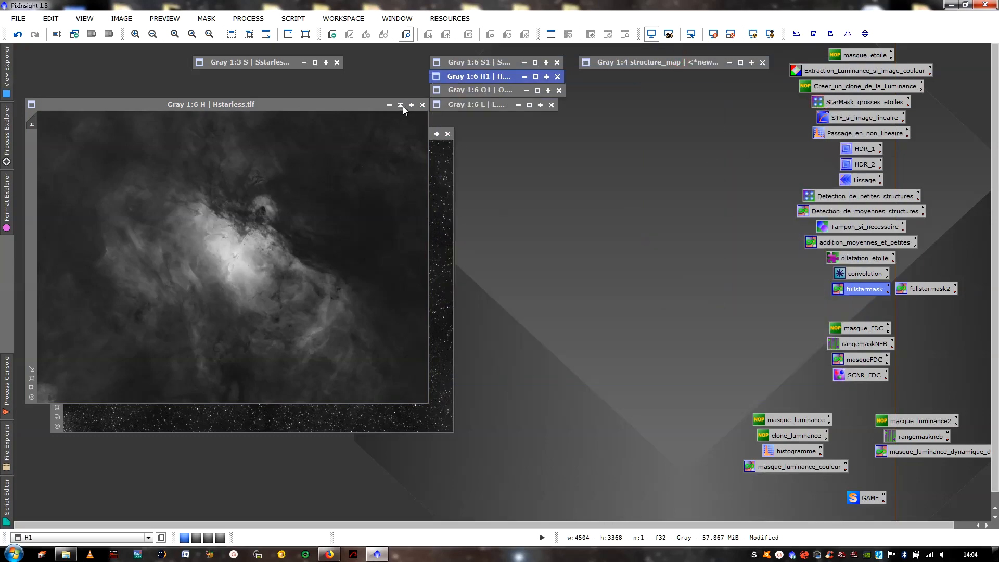
left_click(536, 77)
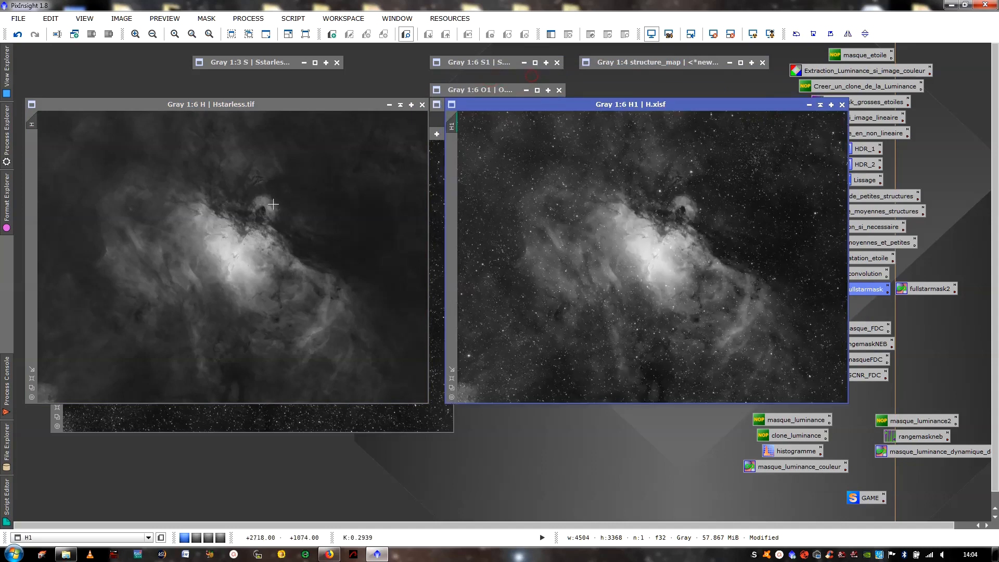
left_click(215, 201)
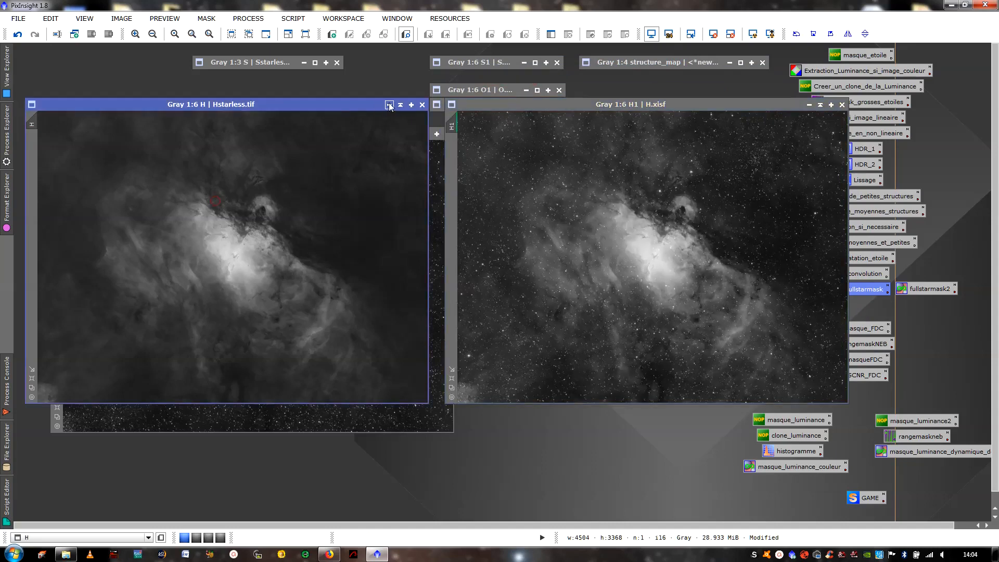
left_click(820, 104)
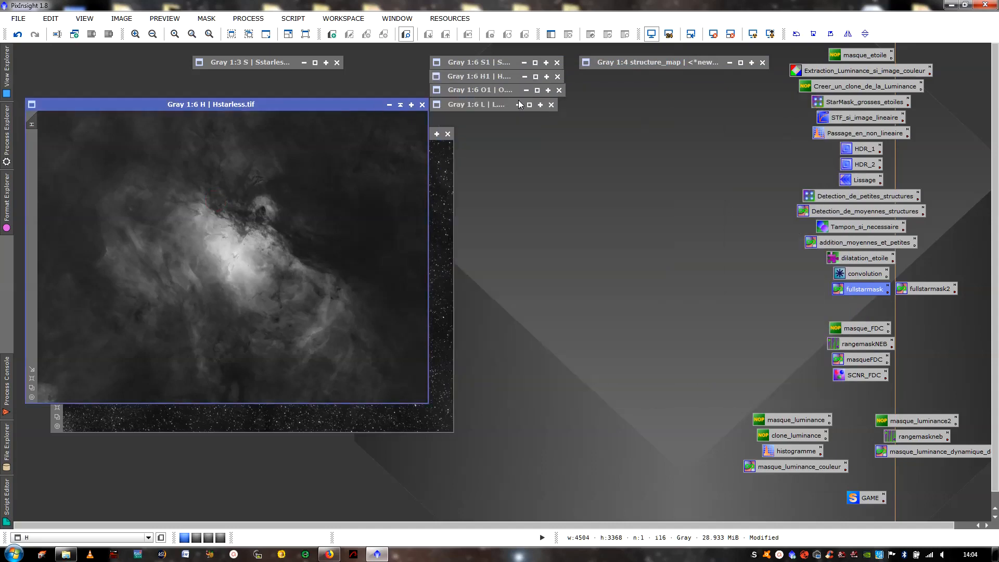
left_click(403, 105)
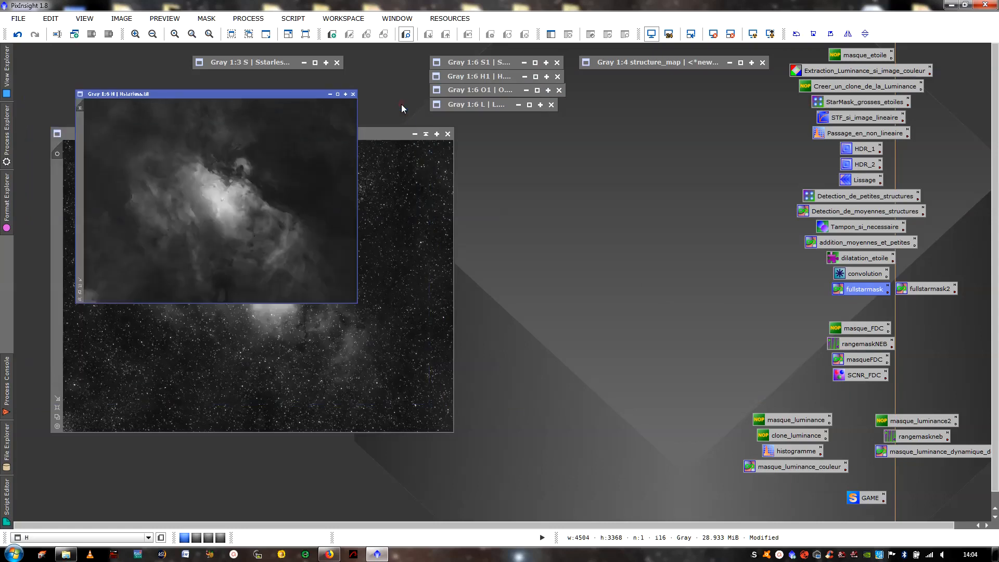
- Place the original O1 image beside Ostarless and compare the stars in both images up close
left_click(472, 91)
left_click(538, 90)
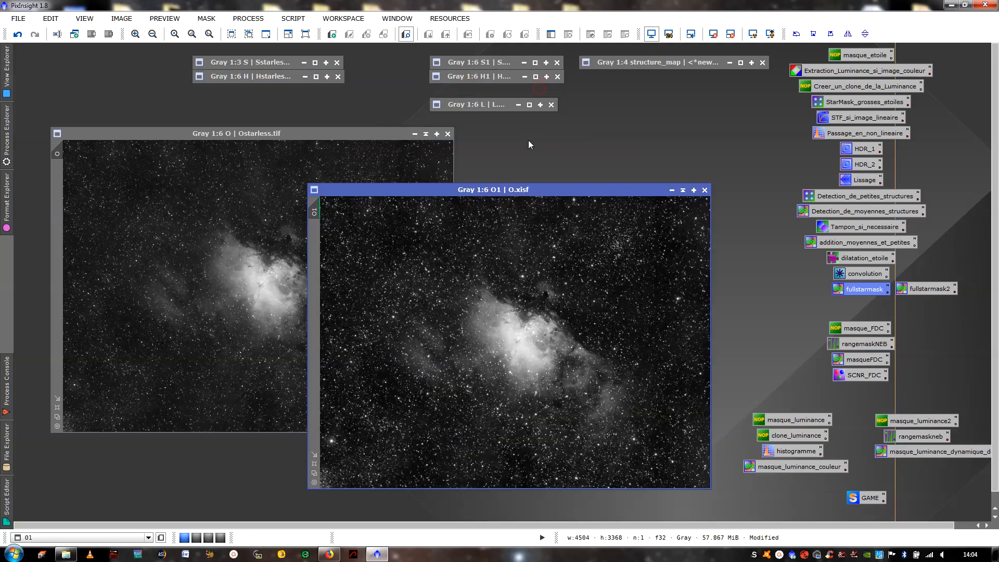
left_click_drag(479, 191, 626, 135)
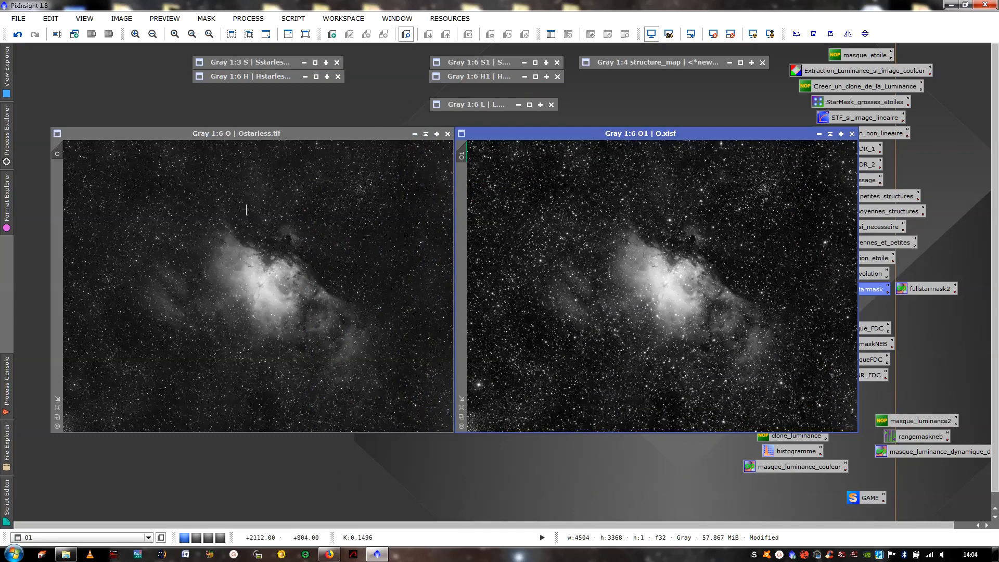
scroll(589, 236, "up", 3)
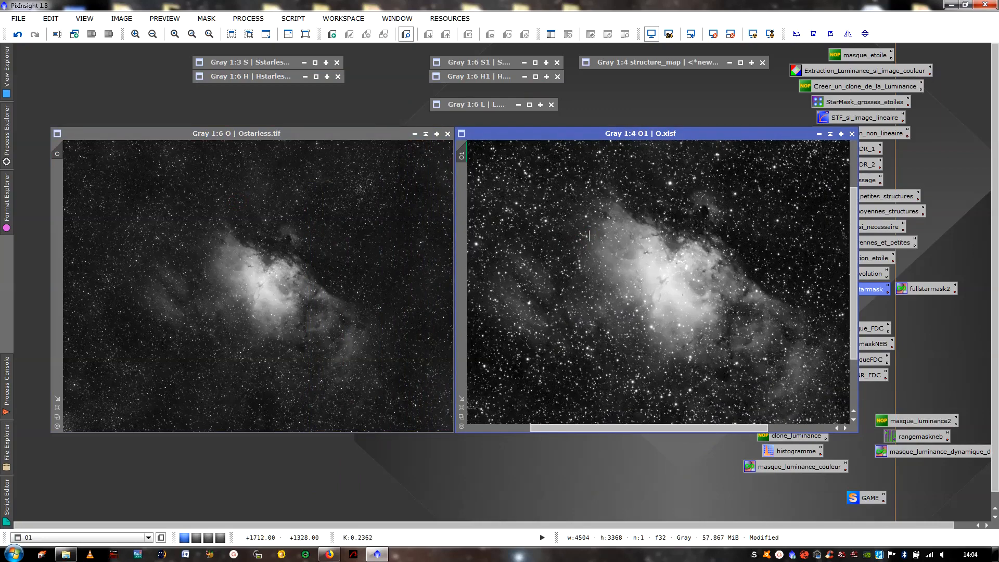
scroll(589, 237, "down", 3)
scroll(227, 253, "up", 5)
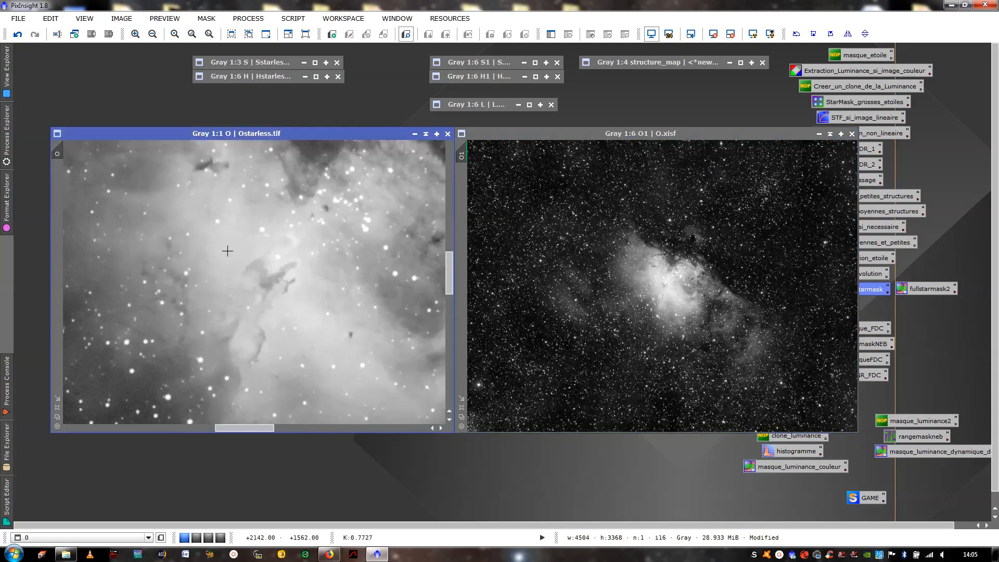
- Match the Ostarless view to O1 at 2:1 on the bright star near the image's lower-left edge and compare that star
scroll(656, 312, "up", 5)
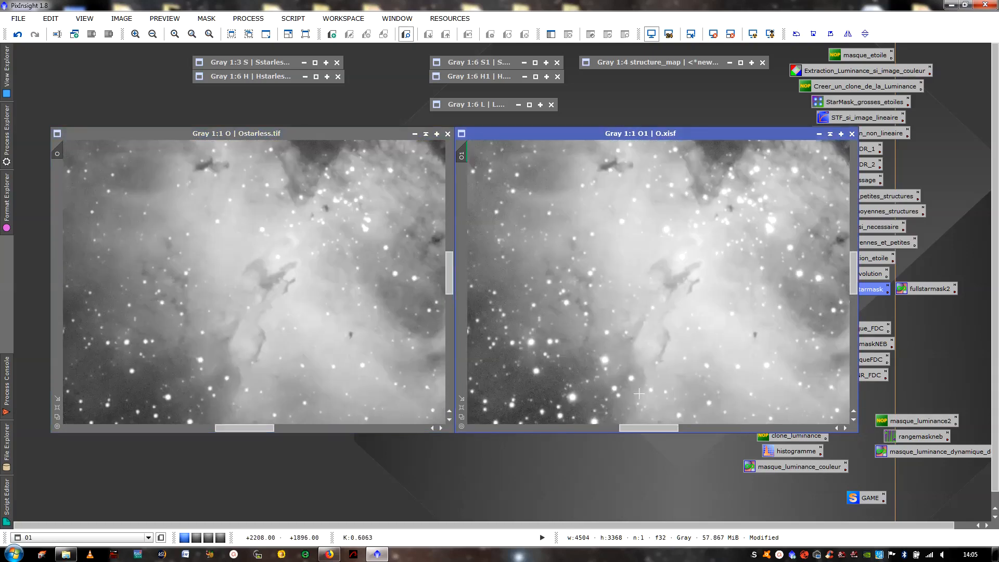
left_click_drag(638, 428, 492, 427)
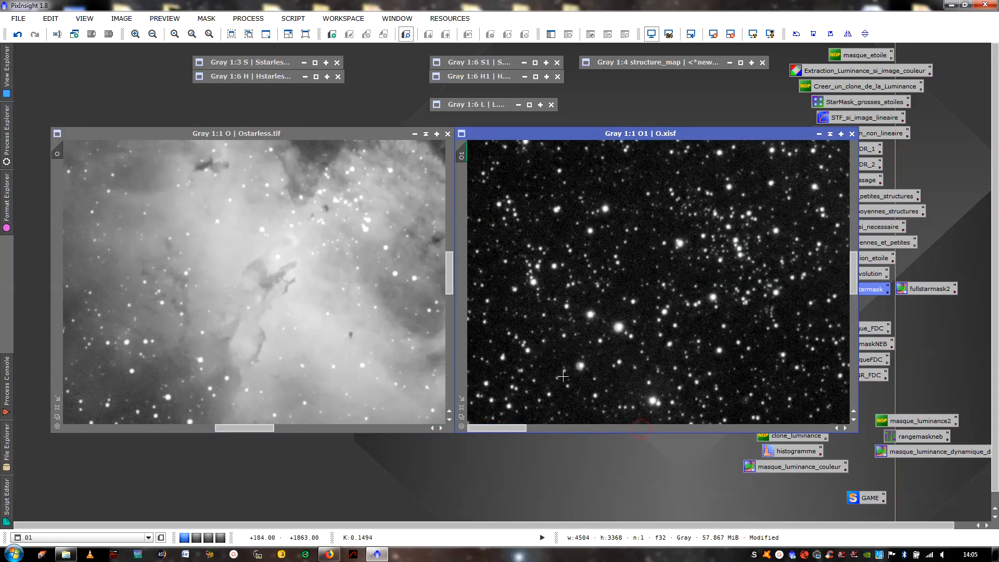
left_click_drag(853, 268, 854, 357)
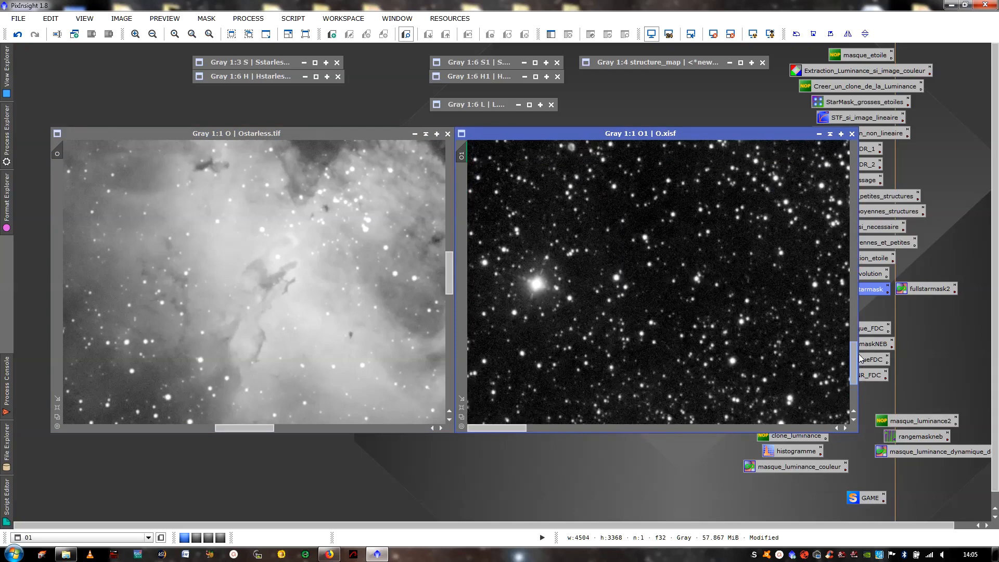
scroll(601, 354, "up", 1)
left_click_drag(492, 428, 442, 420)
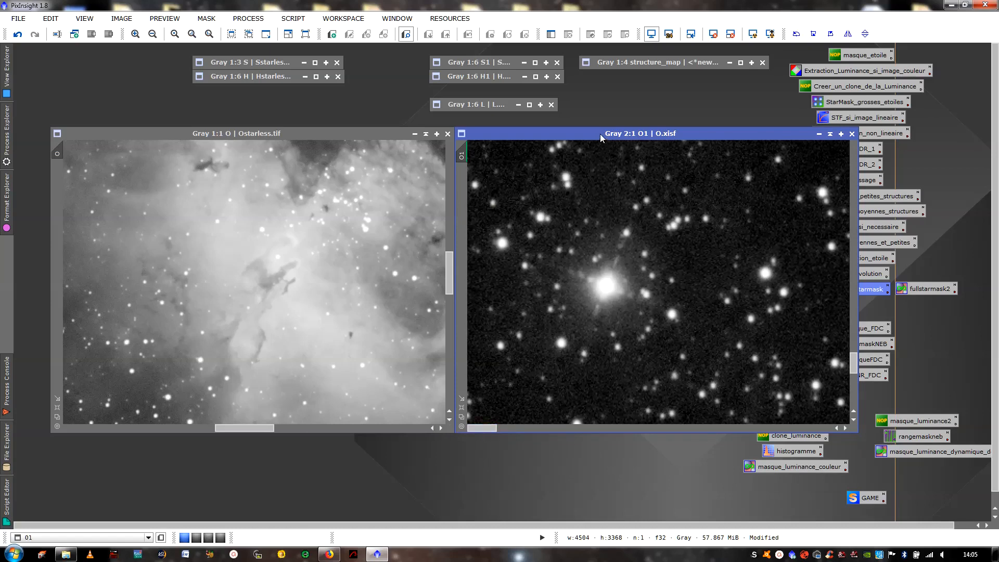
left_click_drag(601, 137, 620, 129)
left_click_drag(484, 146, 57, 150)
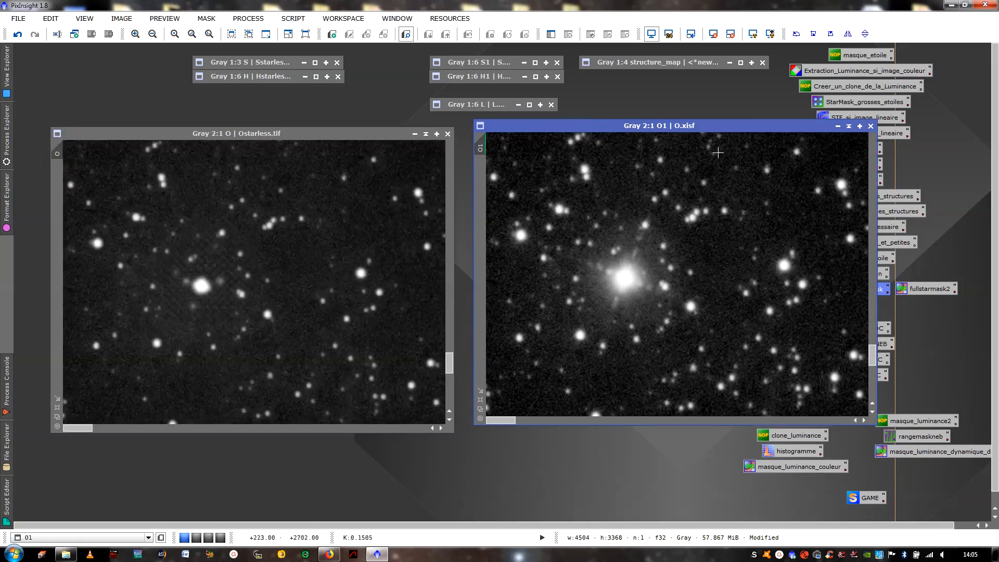
left_click_drag(714, 134, 629, 141)
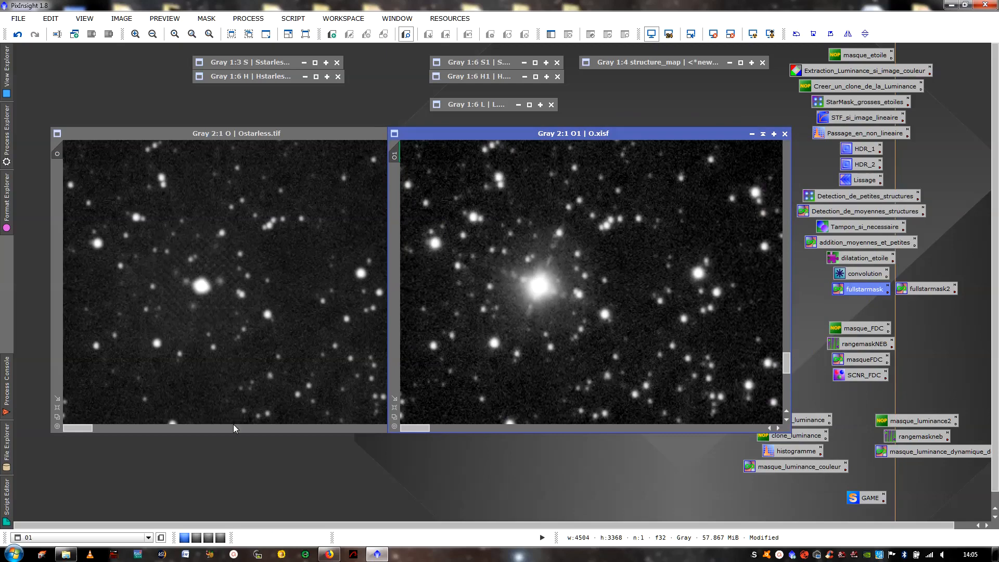
- Match the Ostarless view to O1 at 2:1 on the star cluster beside the nebula's pillars and compare the stars there
scroll(173, 356, "down", 5)
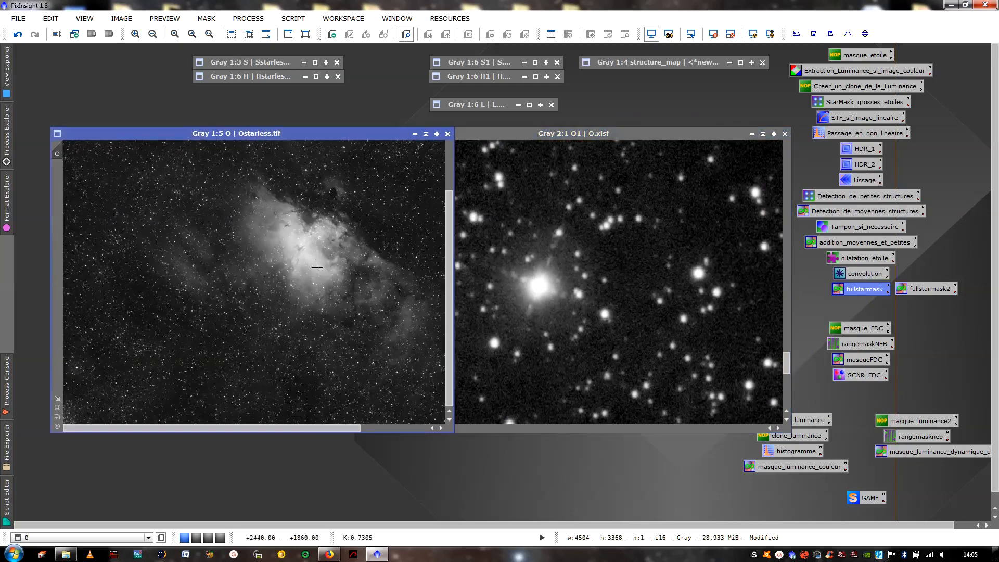
scroll(190, 346, "down", 1)
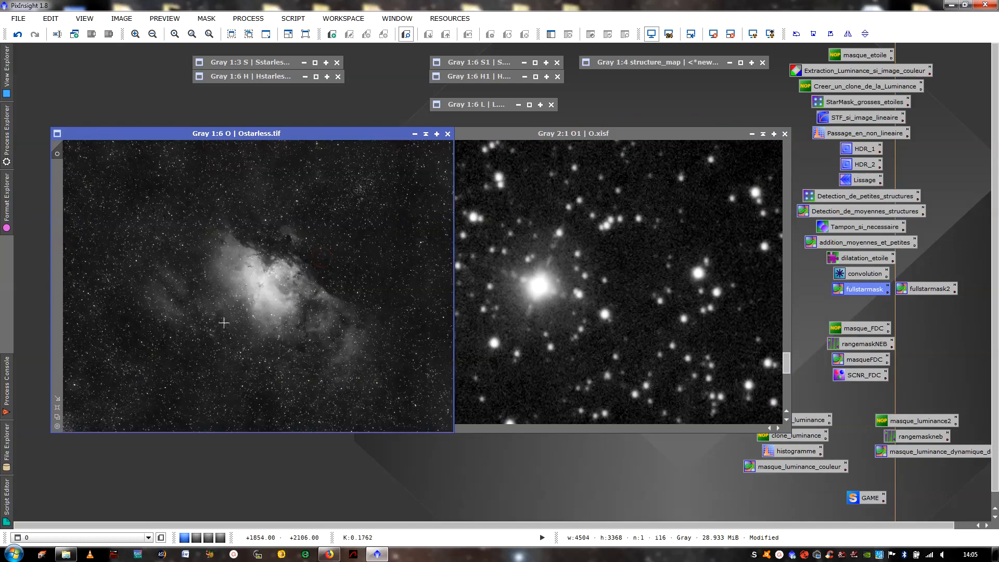
scroll(273, 297, "up", 5)
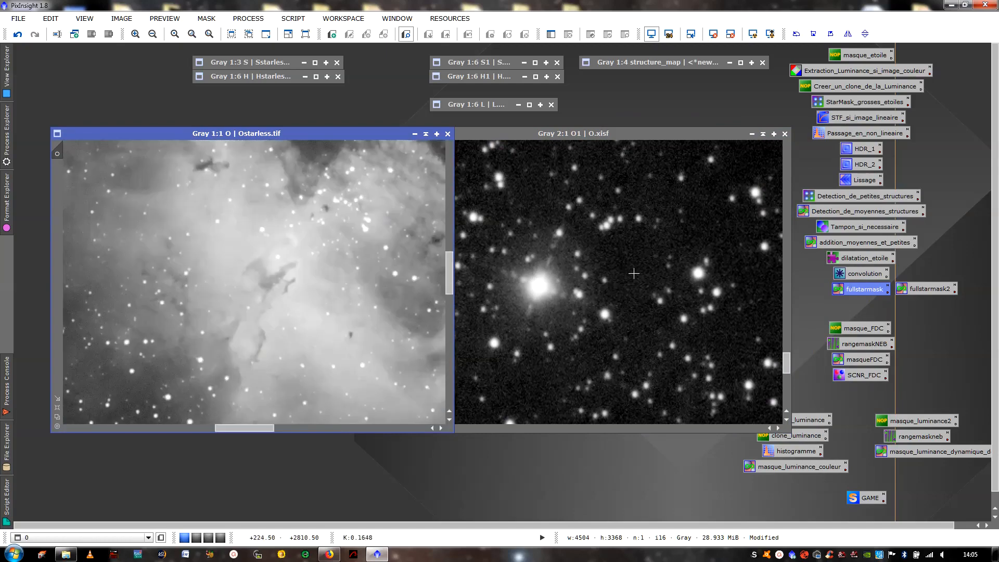
left_click(633, 273)
scroll(635, 268, "down", 5)
scroll(637, 258, "up", 5)
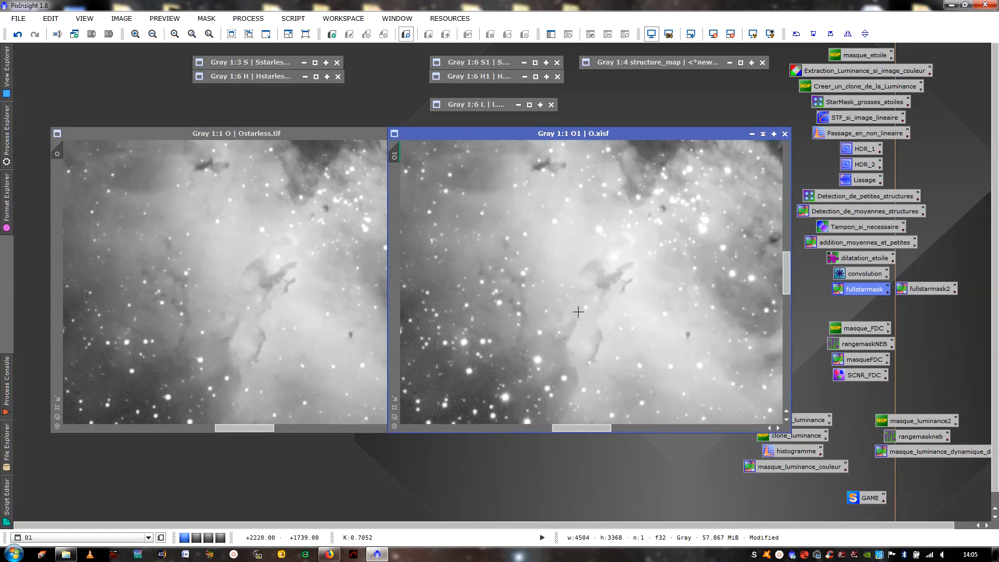
scroll(578, 312, "up", 1)
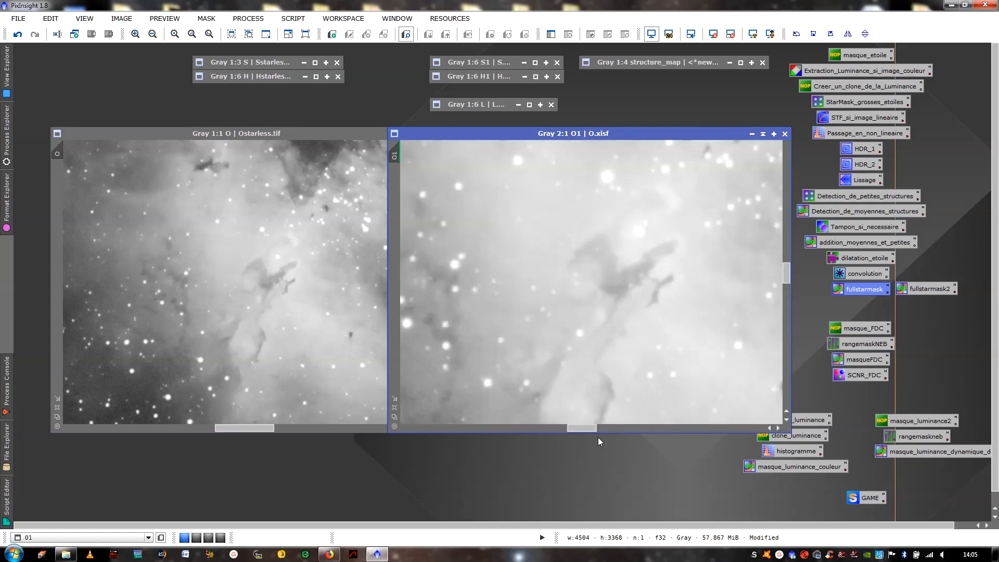
left_click_drag(583, 428, 608, 428)
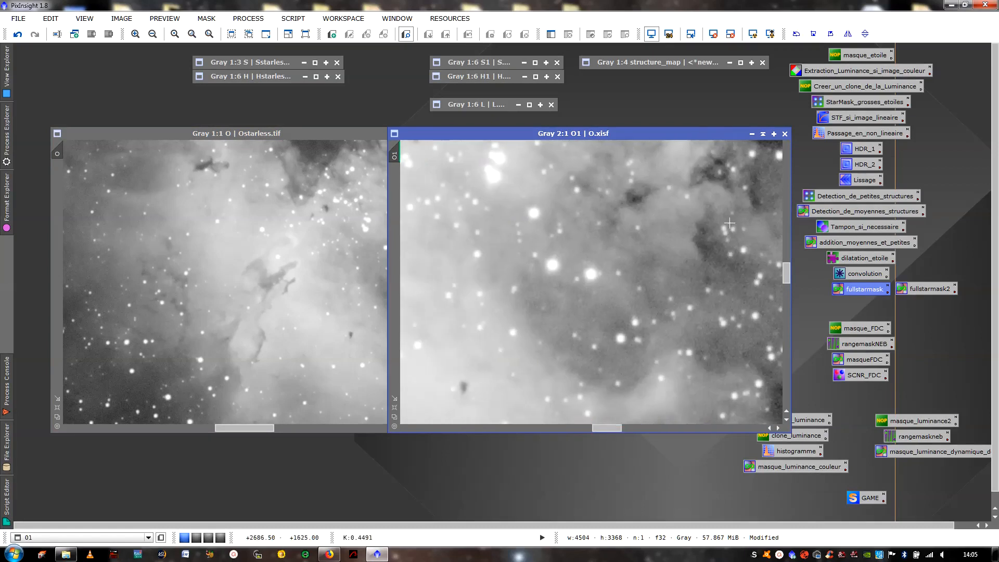
left_click_drag(786, 275, 786, 267)
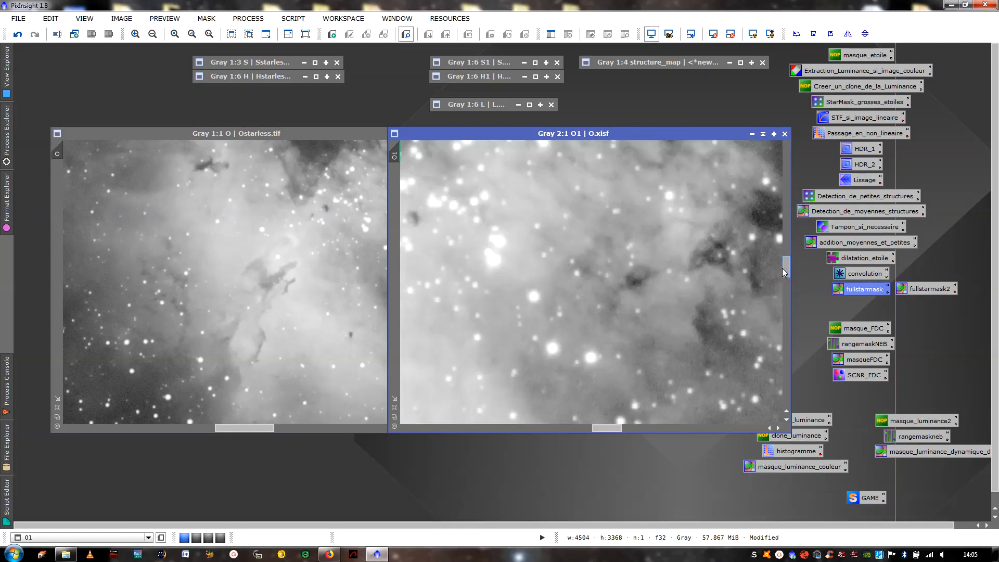
left_click_drag(606, 428, 595, 428)
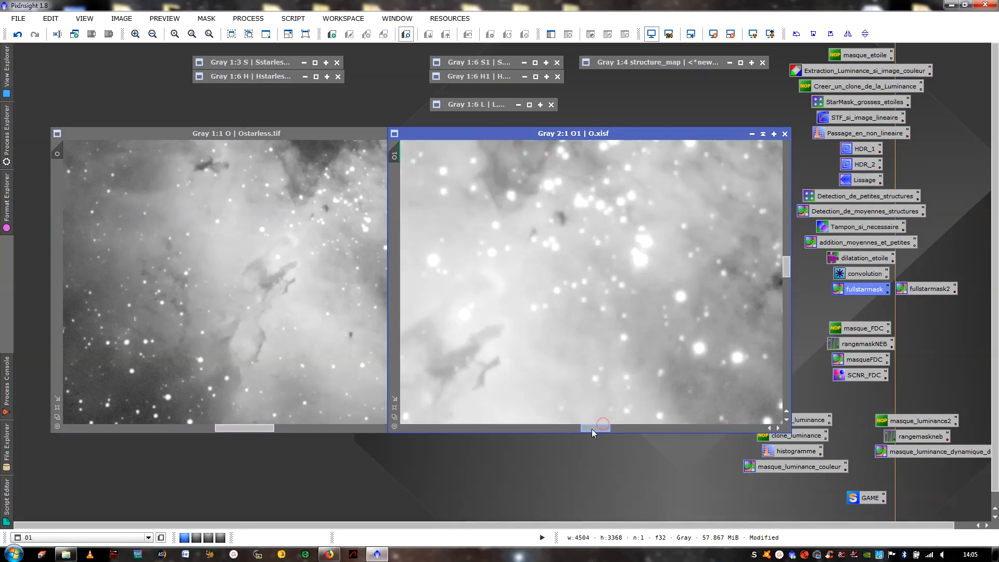
left_click_drag(396, 156, 57, 156)
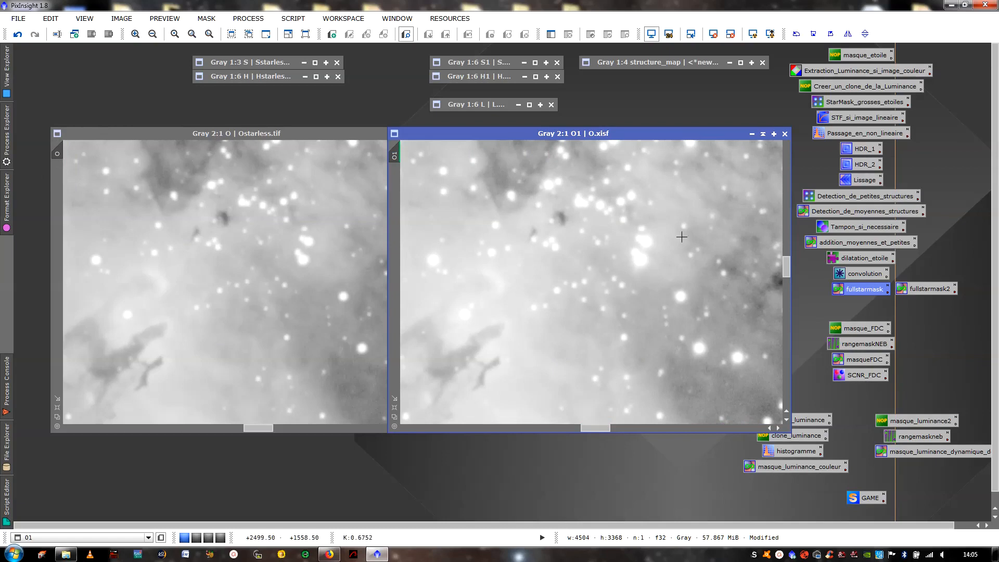
left_click_drag(585, 141, 653, 140)
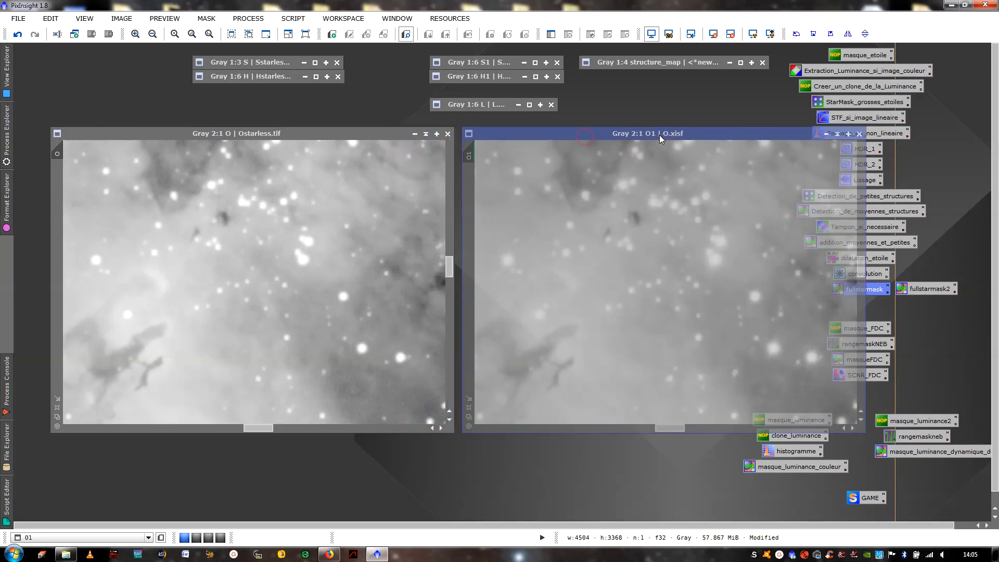
- Return both images to full view and collapse the O1 and Ostarless windows
scroll(266, 227, "down", 6)
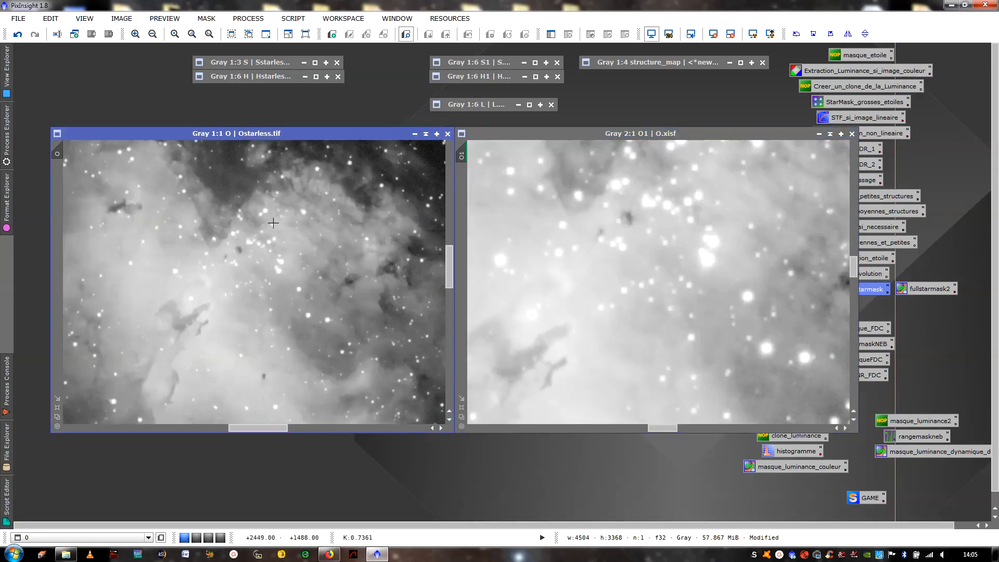
scroll(573, 246, "down", 6)
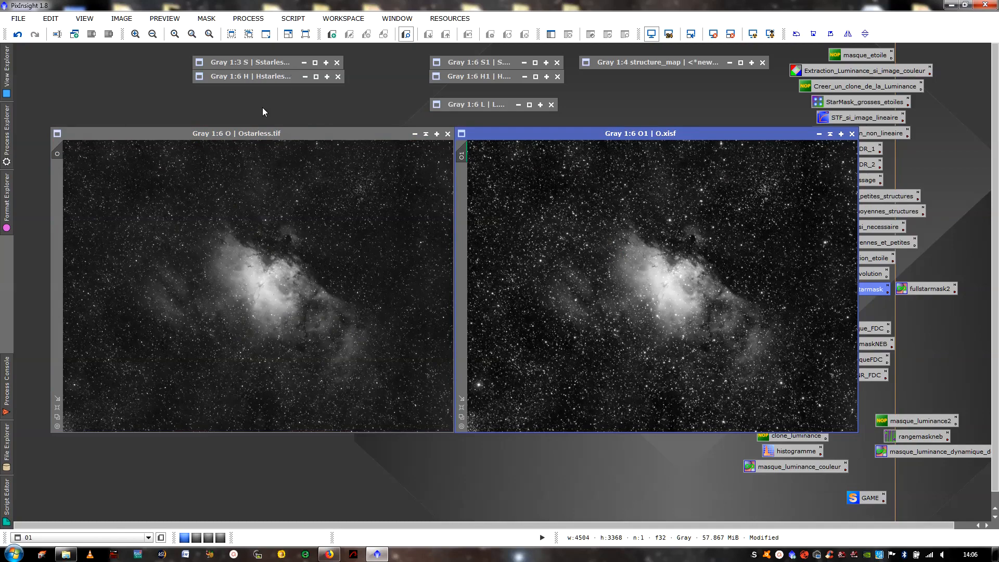
left_click(830, 134)
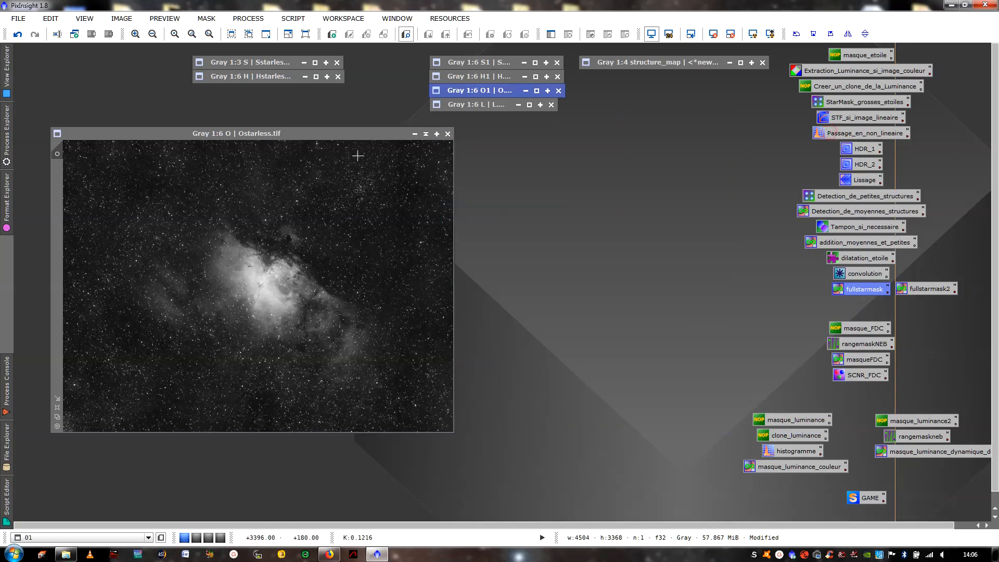
left_click(425, 134)
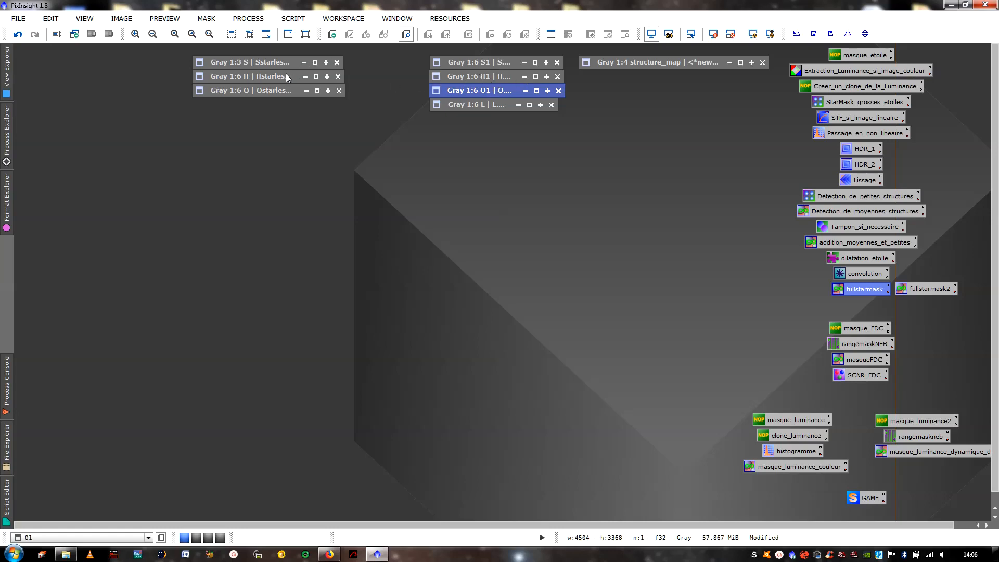
- Close the Hstarless image, keeping the O1 window collapsed
left_click(316, 77)
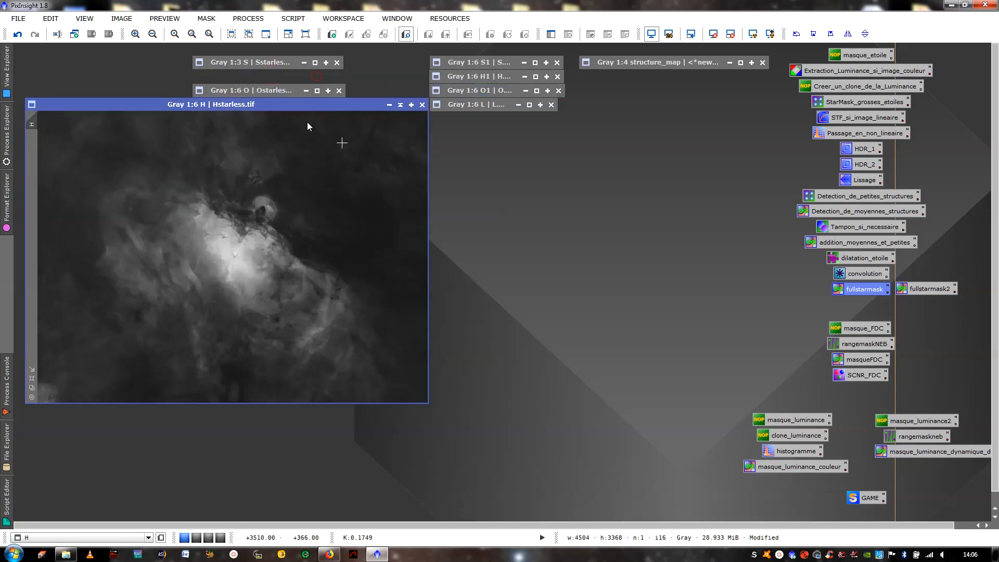
left_click(423, 105)
left_click(452, 302)
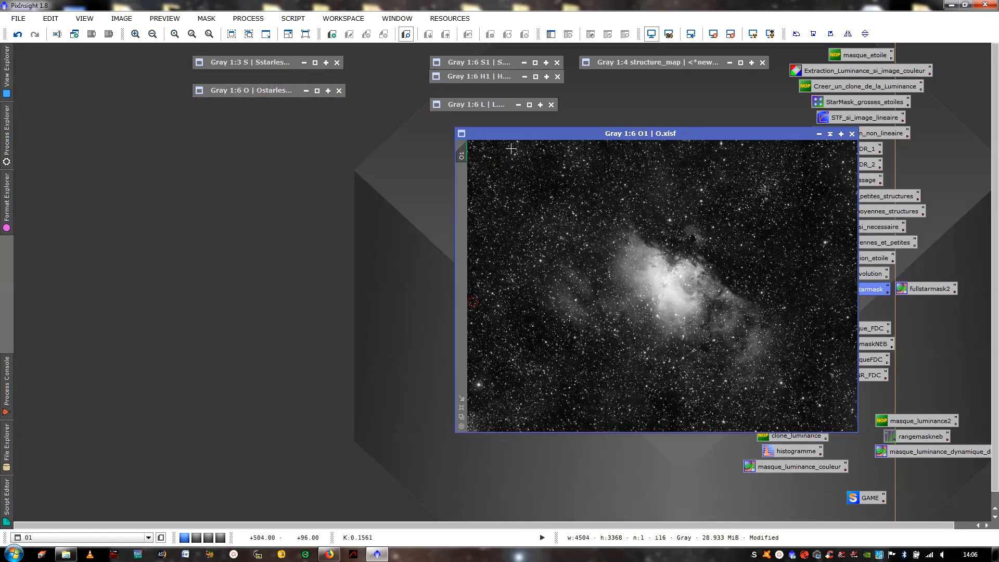
left_click(818, 134)
- Rename the original H1 image's identifier to H and collapse its window
left_click(536, 77)
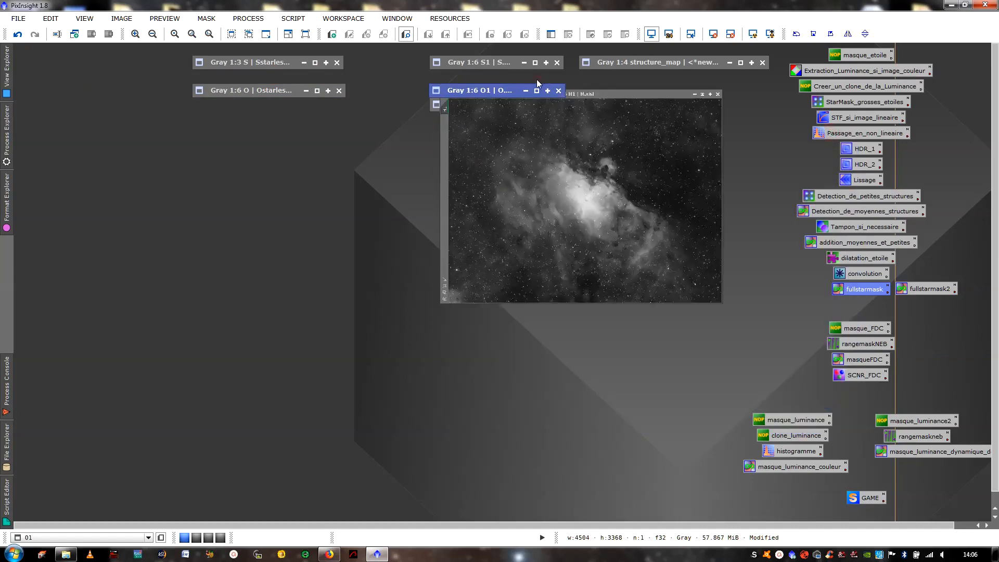
right_click(553, 213)
left_click(566, 251)
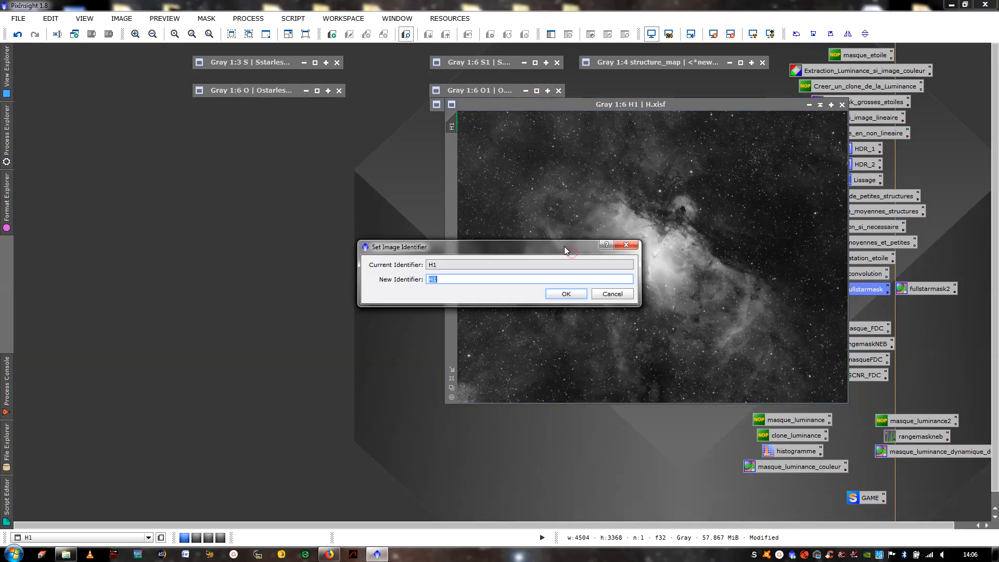
type("H")
left_click(566, 294)
left_click(819, 105)
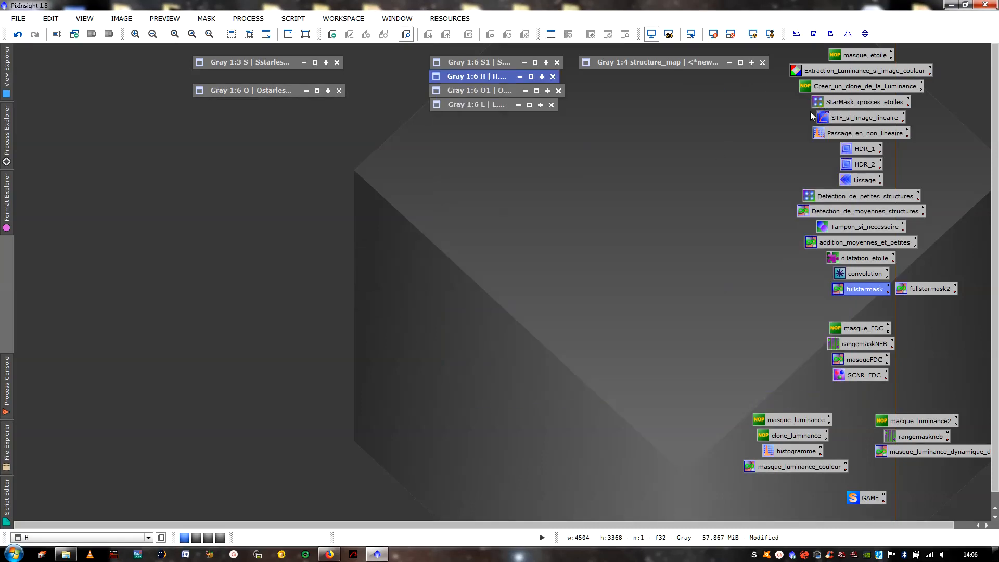
- Load the saved process icon set that contains the SHO combination formulas into the workspace
double_click(234, 185)
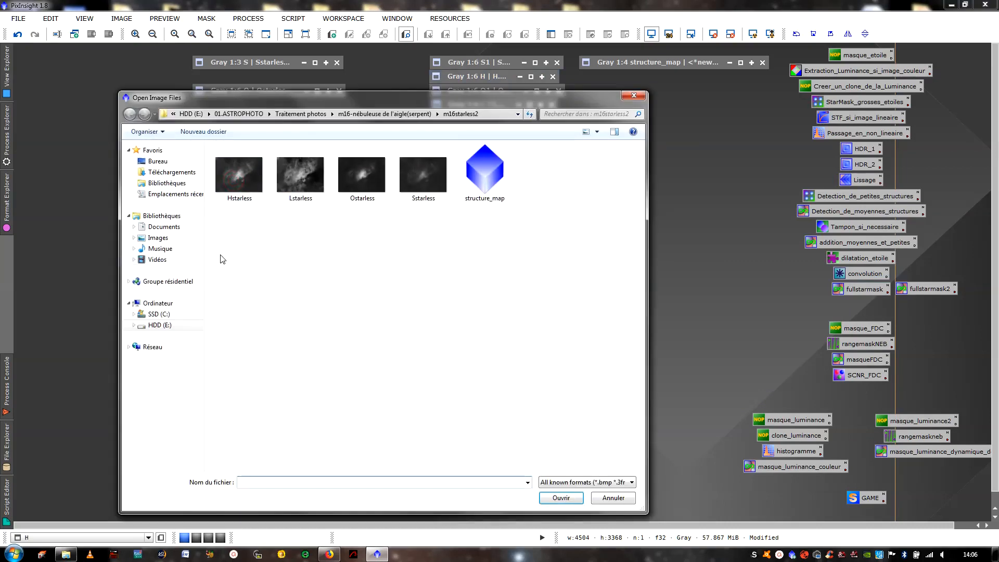
left_click(633, 96)
right_click(509, 219)
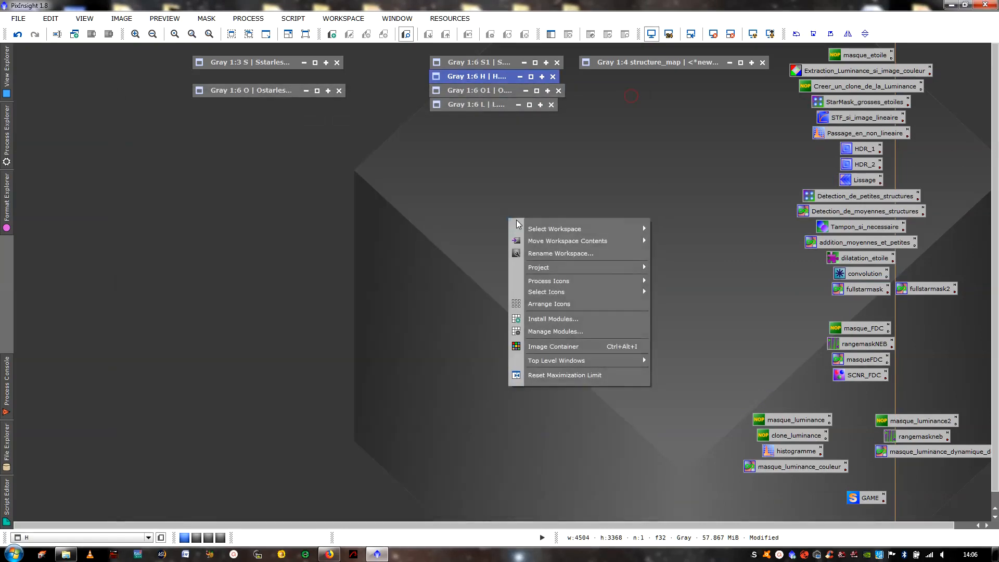
mouse_move(644, 281)
left_click(692, 283)
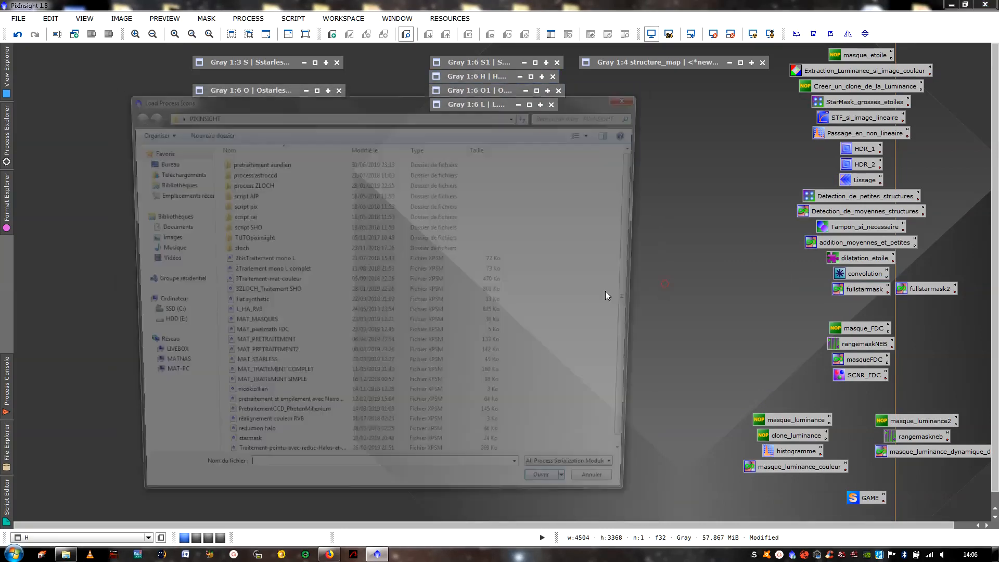
double_click(273, 381)
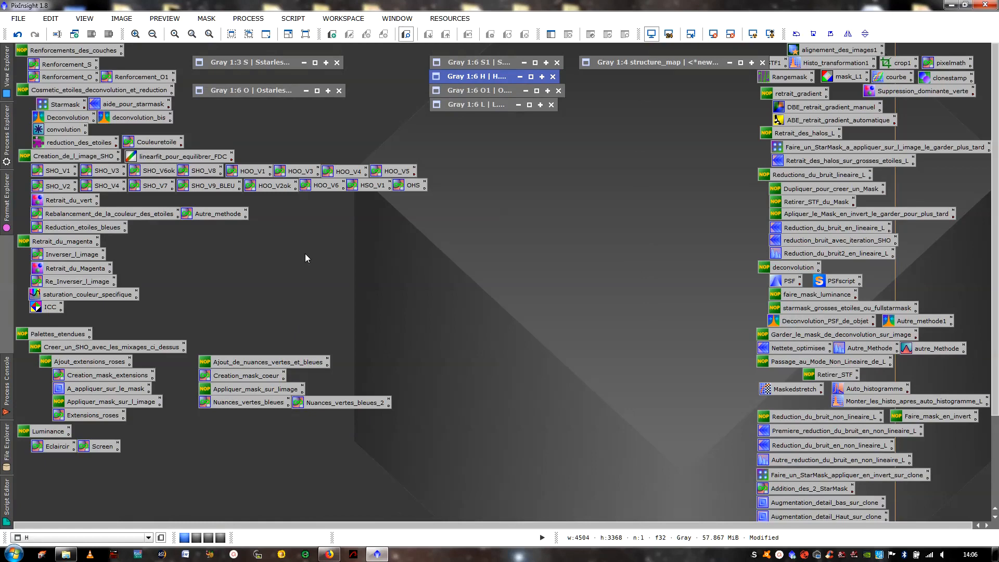
- Create the SHO colour image with the SHO_V6ok PixelMath formula and inspect it beside the process window
double_click(163, 171)
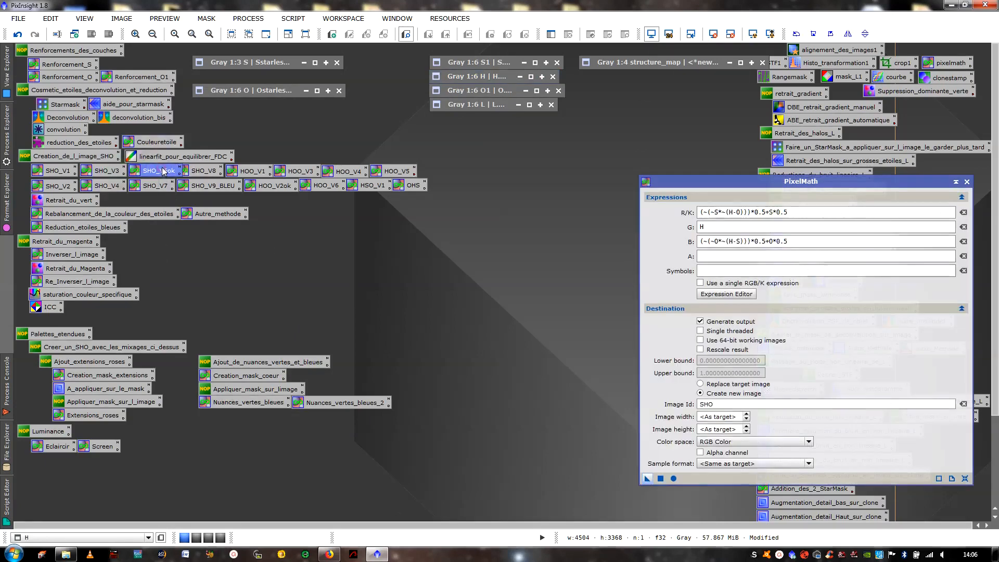
left_click(663, 476)
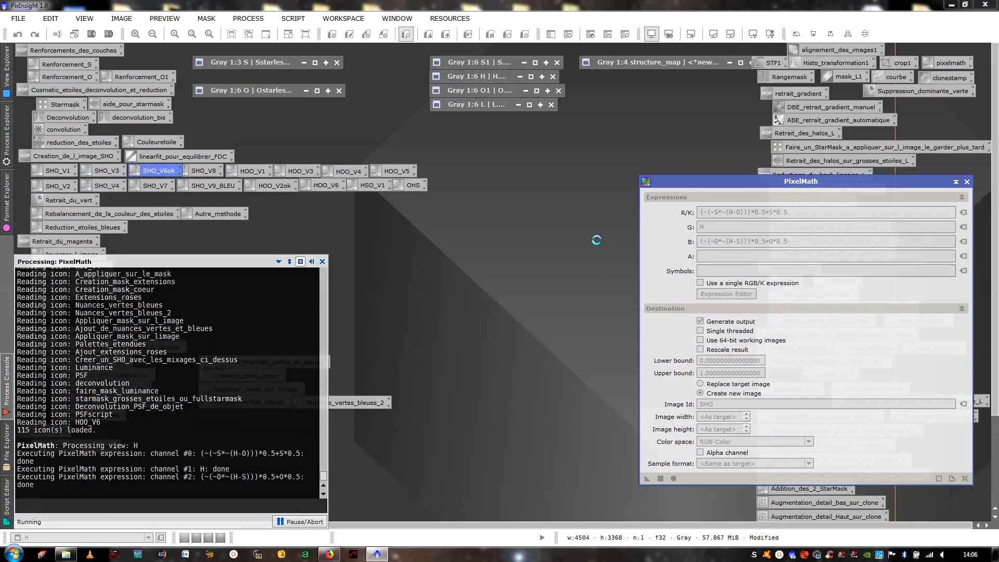
left_click(312, 262)
left_click_drag(383, 67, 239, 121)
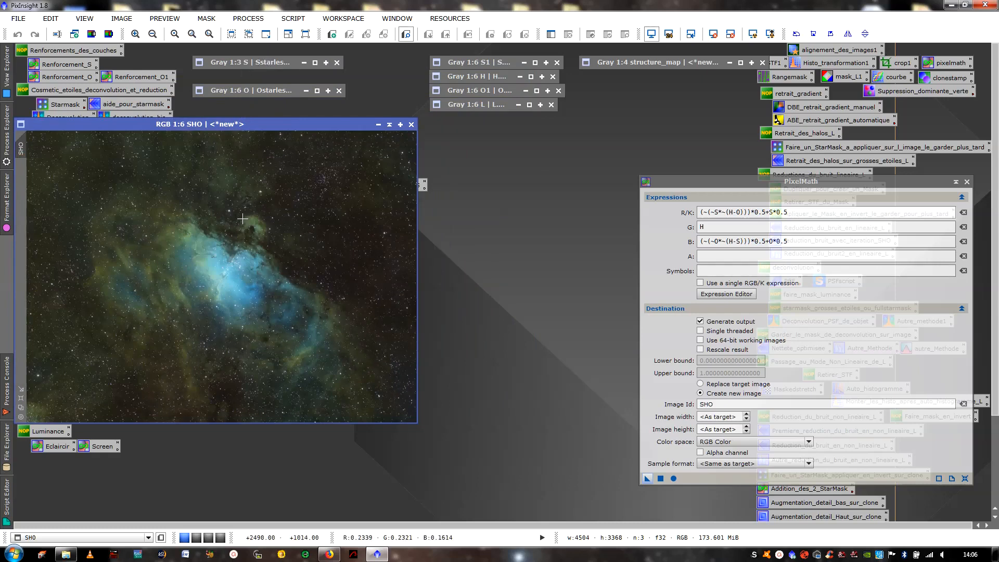
scroll(249, 208, "up", 1)
scroll(248, 213, "down", 1)
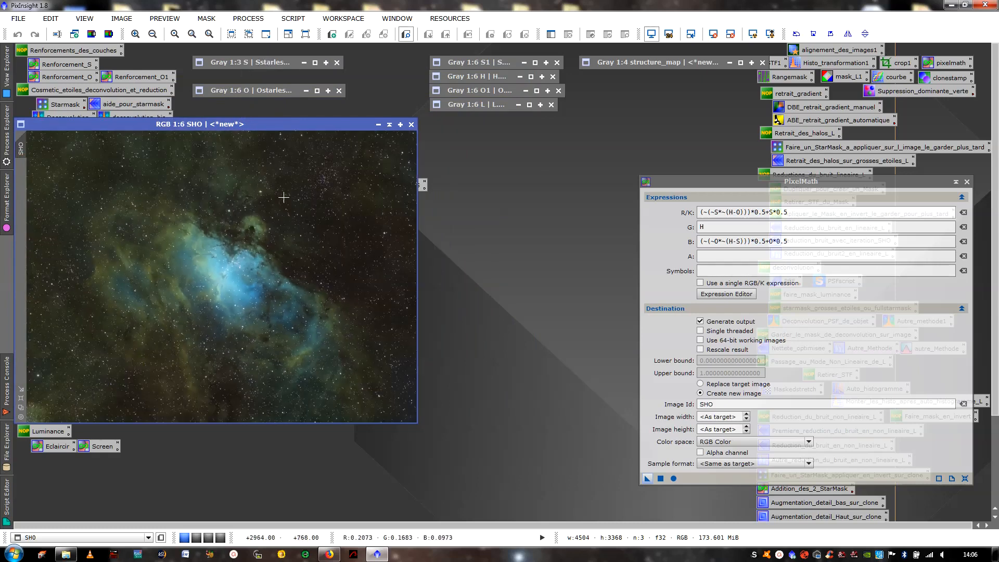
- Change the PixelMath R/K expression to (~(~S1*~(H-O1)))*0.5+S1*0.5
left_click(719, 213)
type("1")
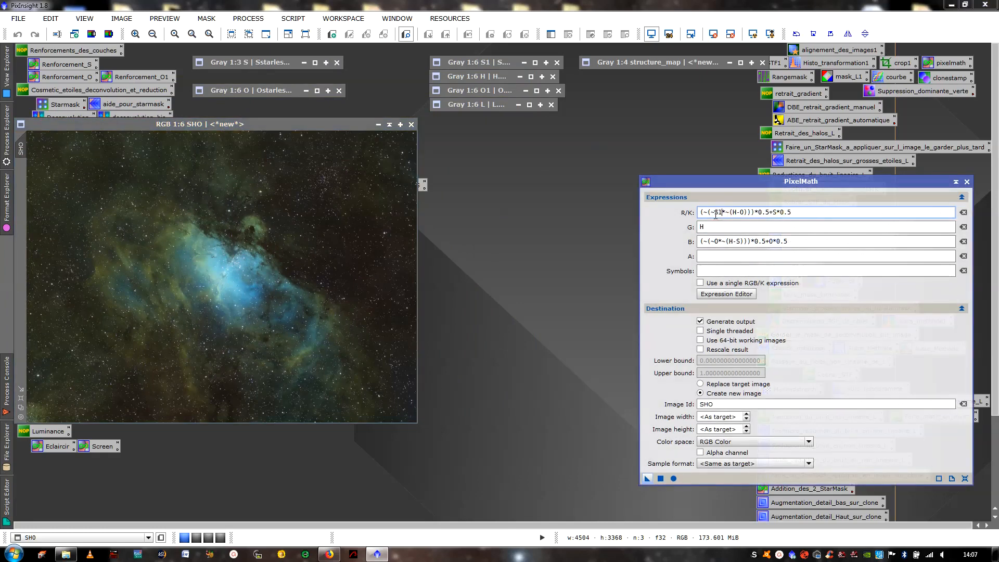
left_click(746, 214)
type("1")
left_click(780, 213)
type("1")
- Change the PixelMath B expression to (~(~O1*~(H-S1)))*0.5+O1*0.5
left_click(721, 242)
type("1")
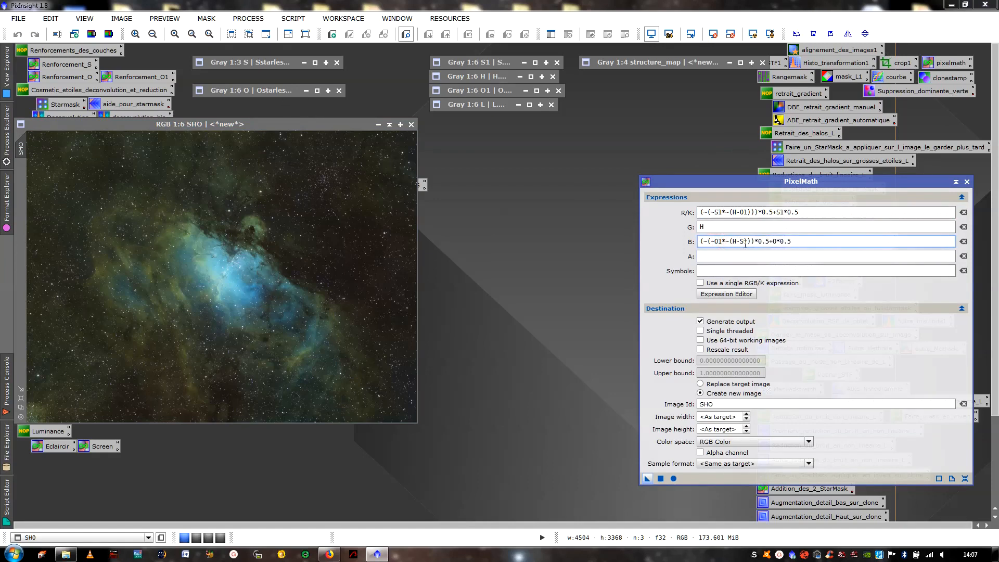
left_click(744, 242)
type("1")
left_click(780, 242)
type("1")
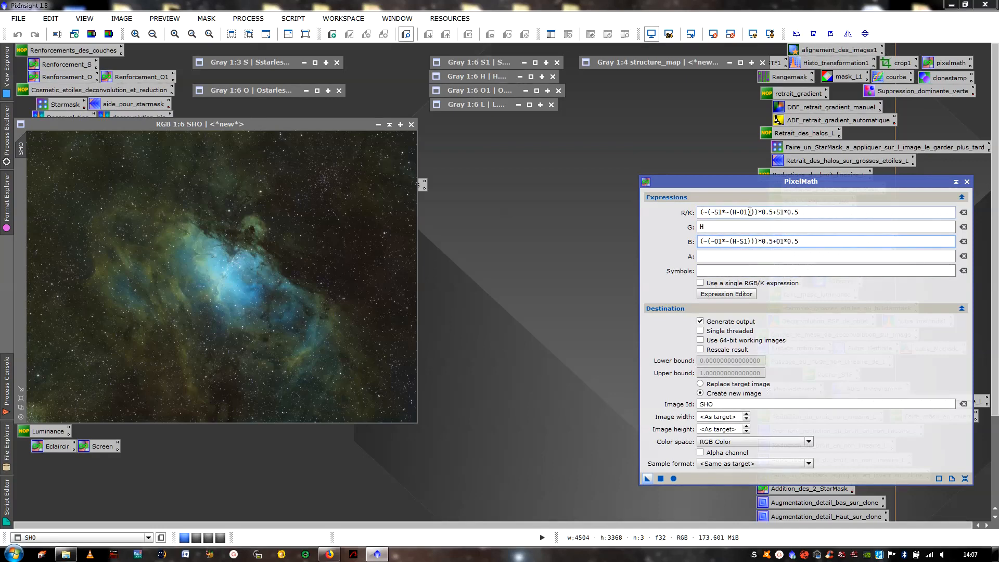
- Generate a second SHO colour image from the edited formula, place it beside the first, and put away PixelMath and the console
left_click(661, 482)
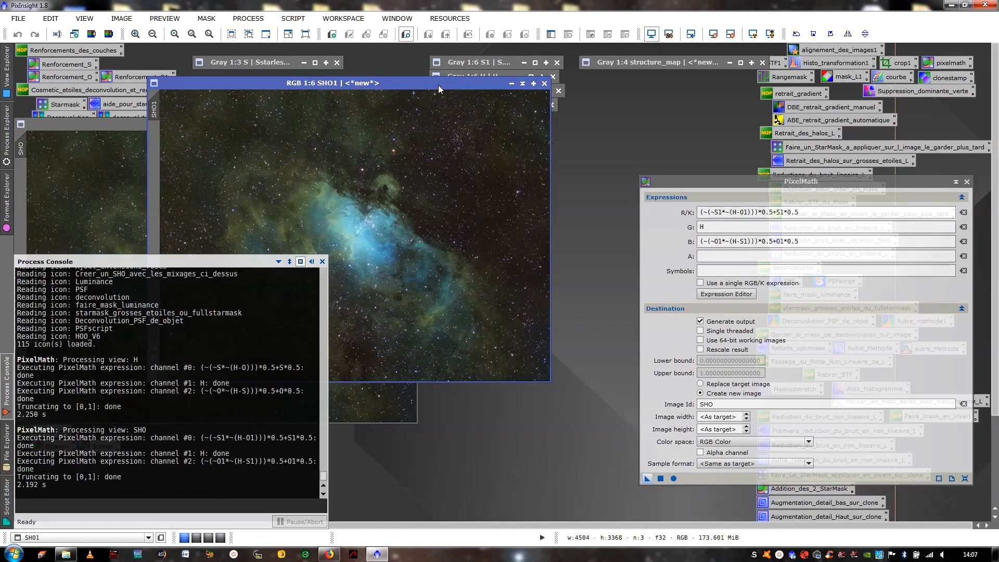
left_click_drag(439, 85, 712, 125)
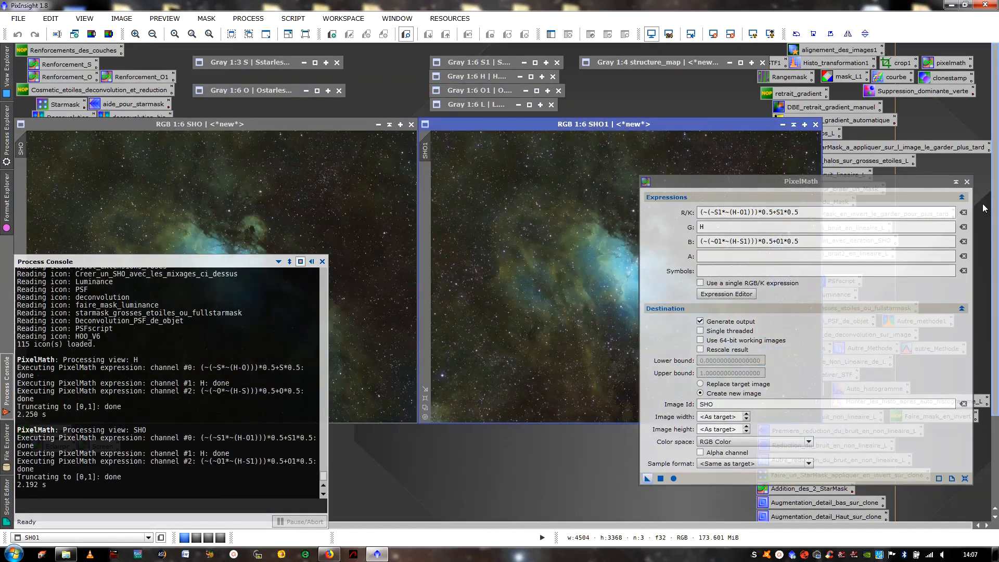
left_click(967, 182)
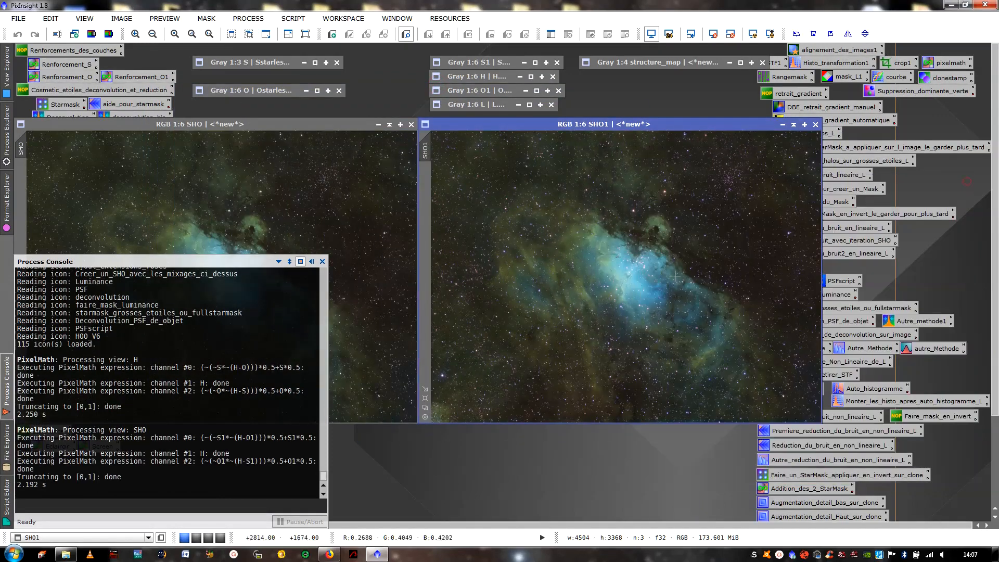
left_click(311, 261)
- Magnify the bright star near the lower-left edge of the SHO1 image to 2:1 and match the SHO image's view to it
left_click(260, 238)
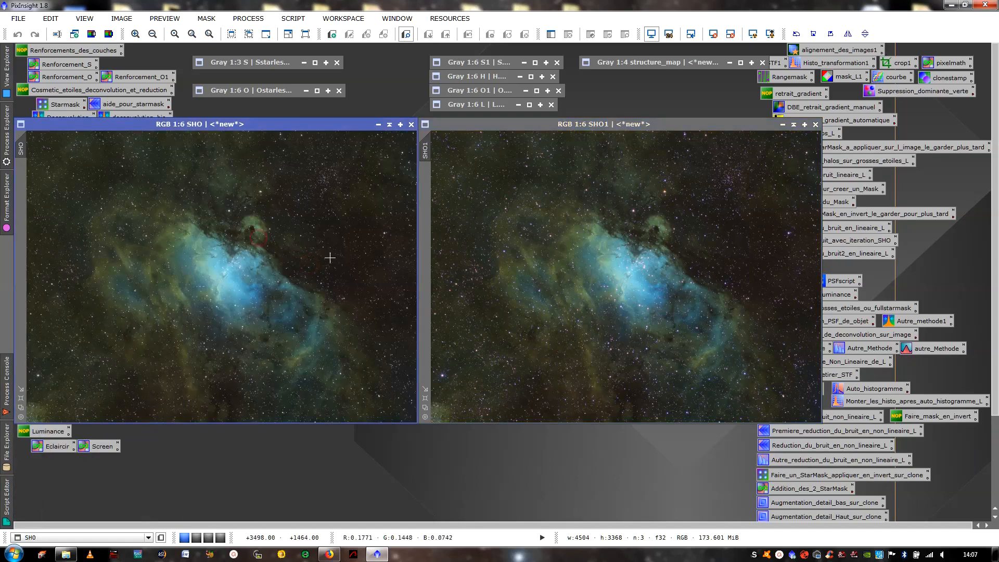
left_click(620, 232)
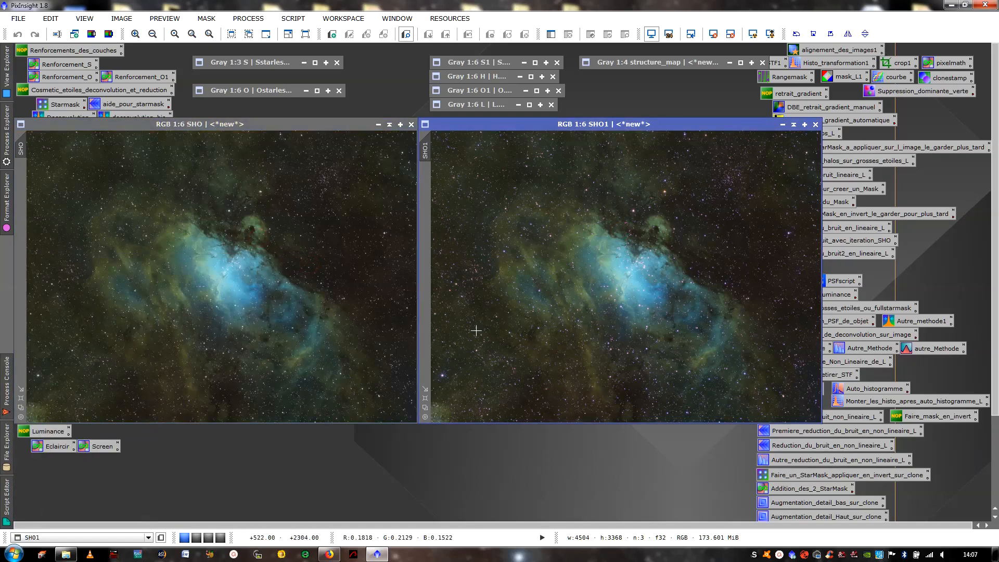
scroll(476, 331, "up", 4)
left_click_drag(609, 423, 457, 417)
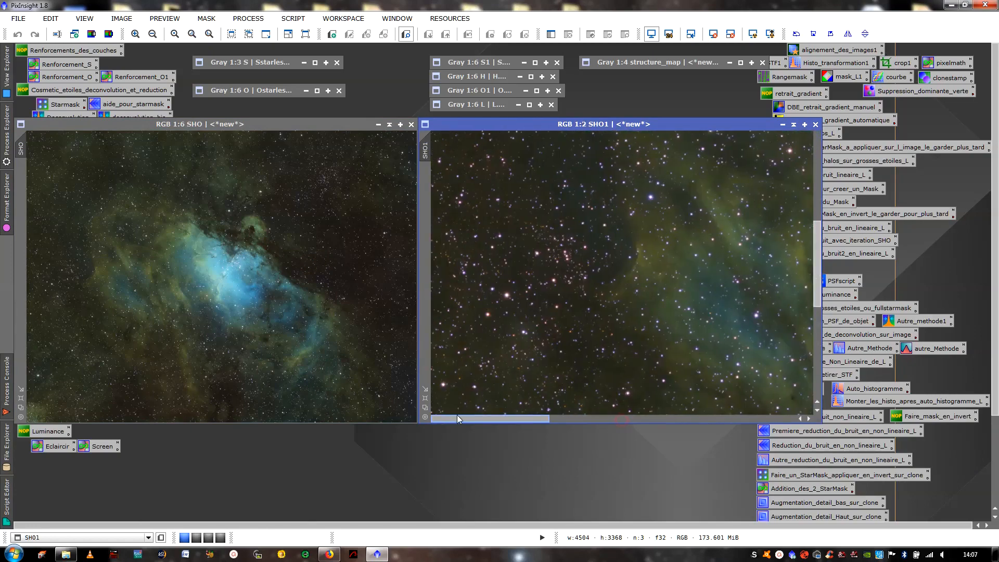
left_click_drag(819, 270, 823, 358)
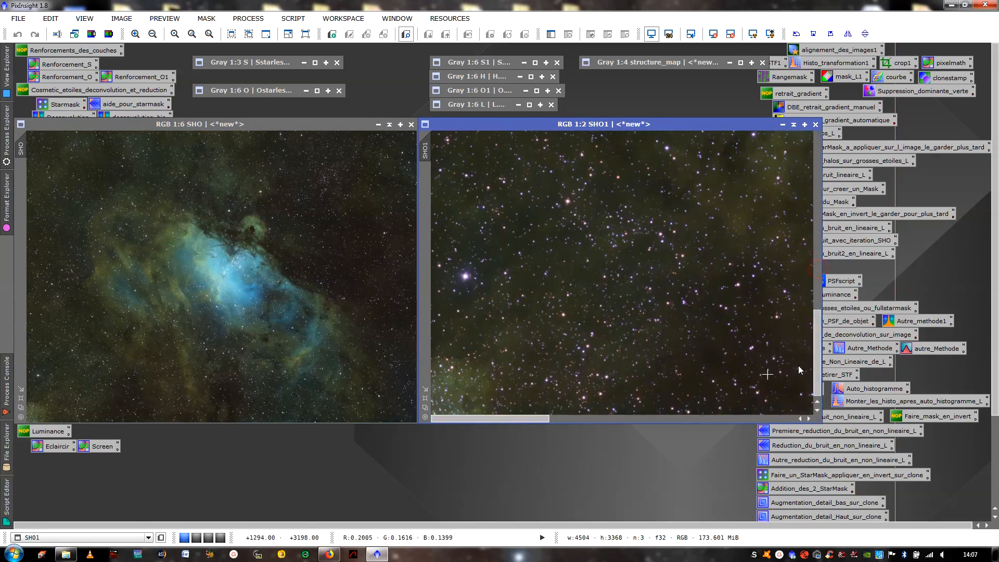
scroll(798, 365, "up", 2)
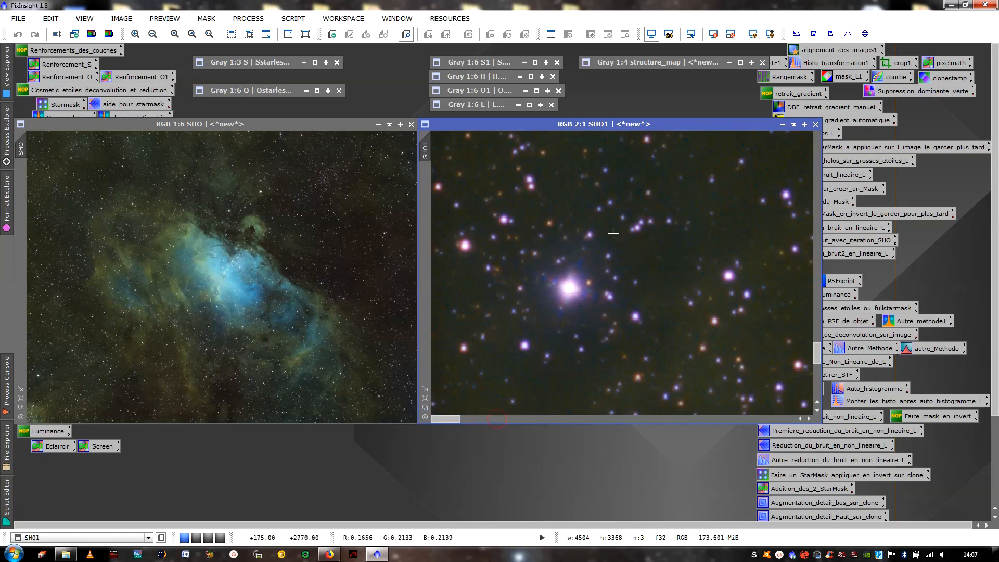
left_click_drag(426, 151, 21, 157)
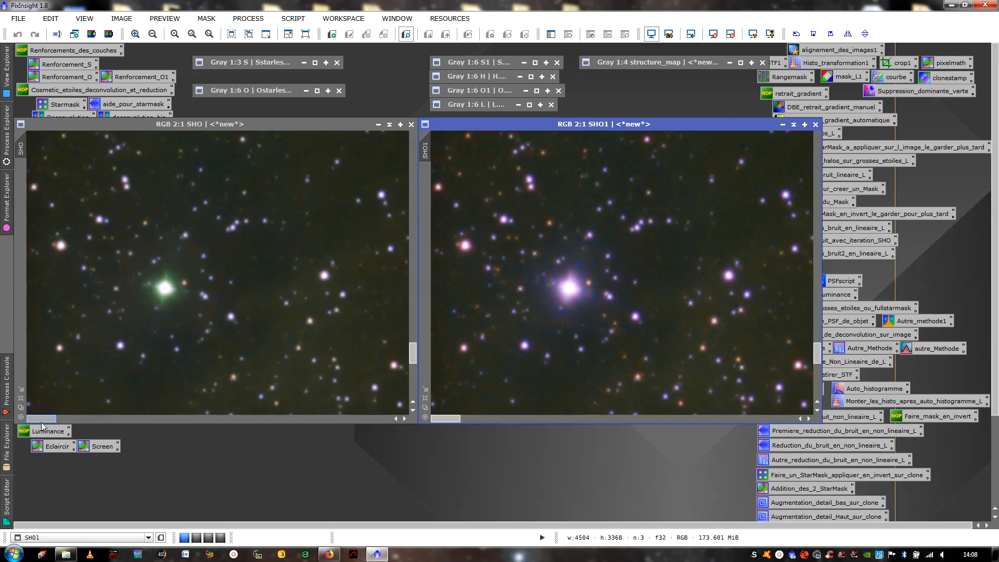
- Compare star colours and halos across neighbouring star fields in both SHO images, ending with each image shown whole
left_click_drag(40, 419, 90, 420)
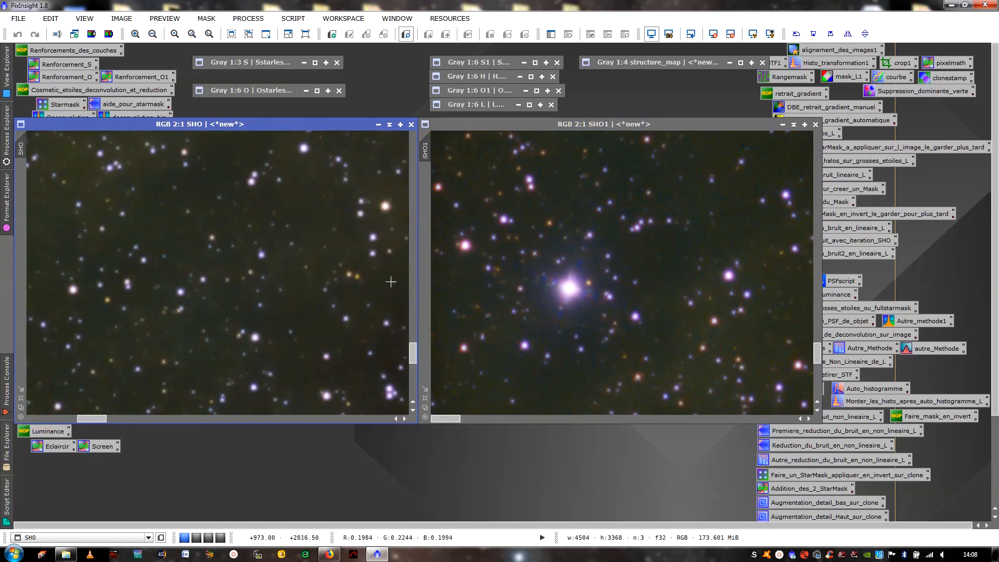
left_click_drag(450, 417, 507, 423)
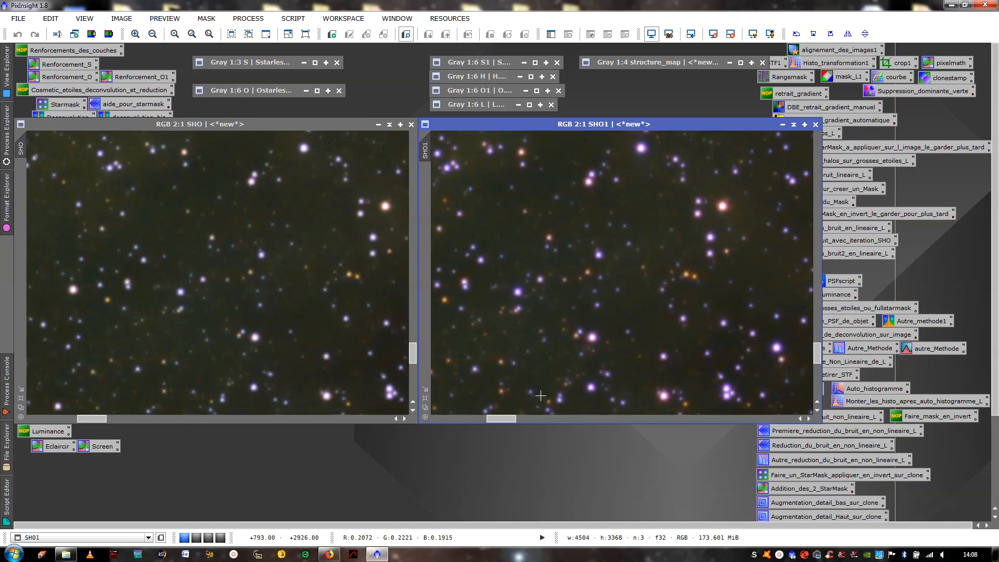
mouse_move(513, 422)
left_mouse_down()
mouse_move(463, 423)
mouse_move(514, 419)
left_mouse_up()
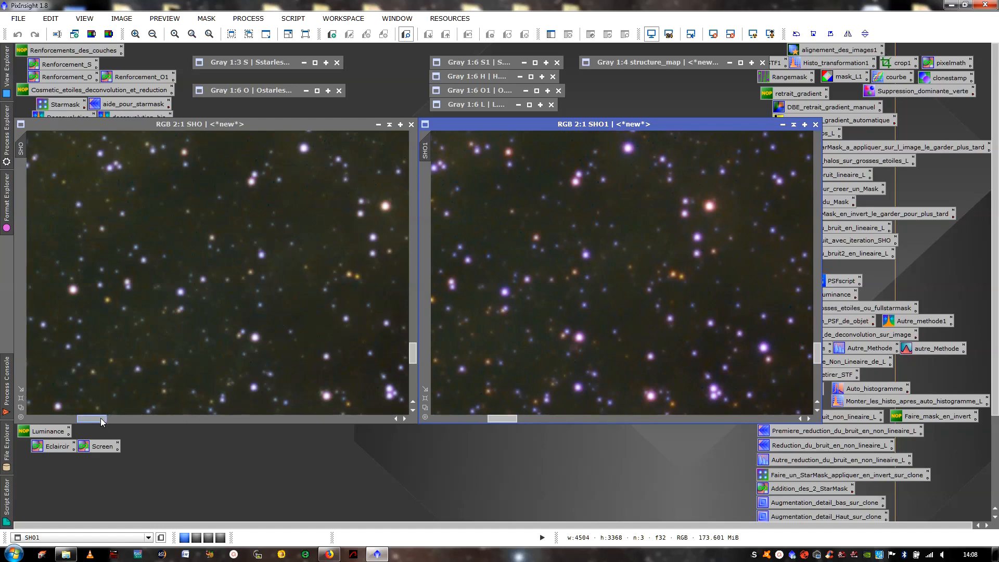
mouse_move(101, 419)
left_mouse_down()
mouse_move(135, 418)
mouse_move(75, 415)
mouse_move(89, 417)
left_mouse_up()
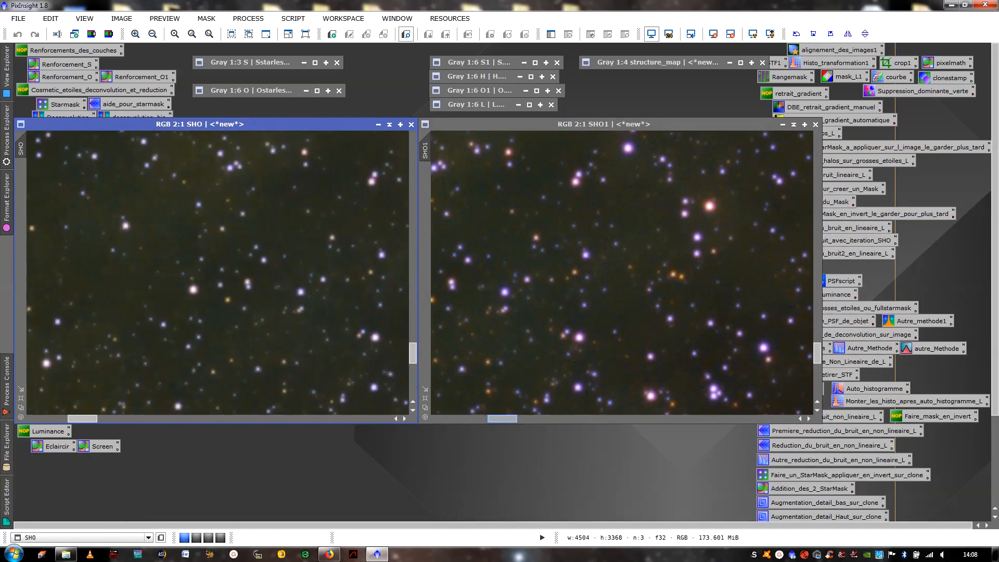
mouse_move(503, 419)
left_mouse_down()
mouse_move(522, 423)
mouse_move(508, 424)
left_mouse_up()
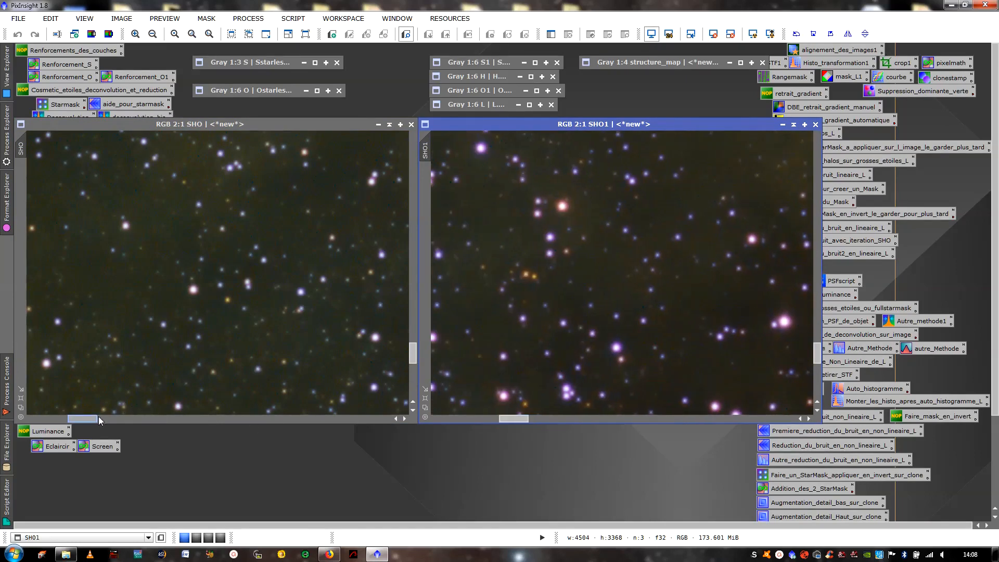
mouse_move(99, 417)
left_mouse_down()
mouse_move(111, 417)
mouse_move(103, 420)
left_mouse_up()
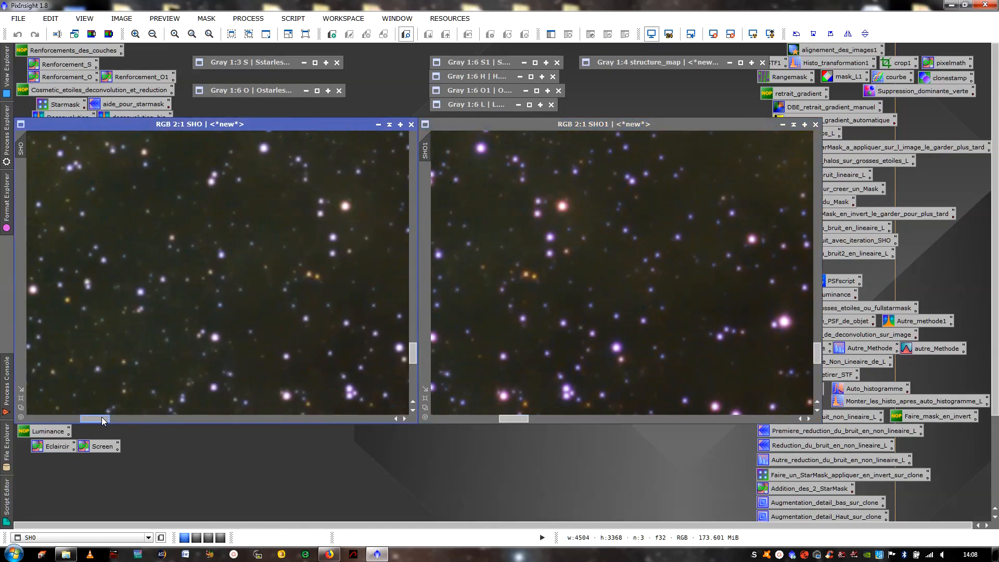
scroll(313, 279, "down", 6)
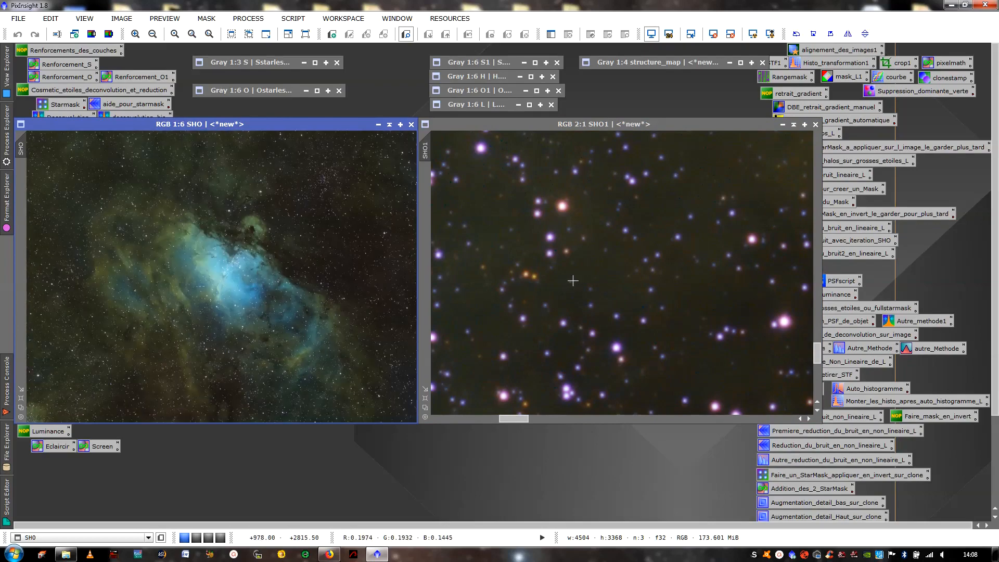
scroll(577, 276, "down", 6)
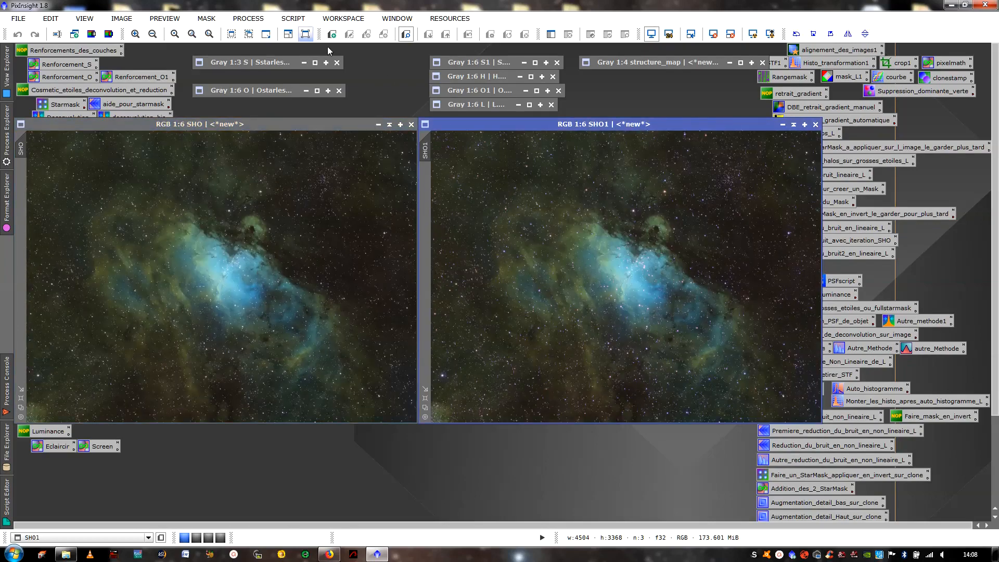
- Restore the L image window and run the LRVB-AIP script with L as luminance, SHO as RGB frame and Chroma Noise Reduction enabled
left_click(519, 105)
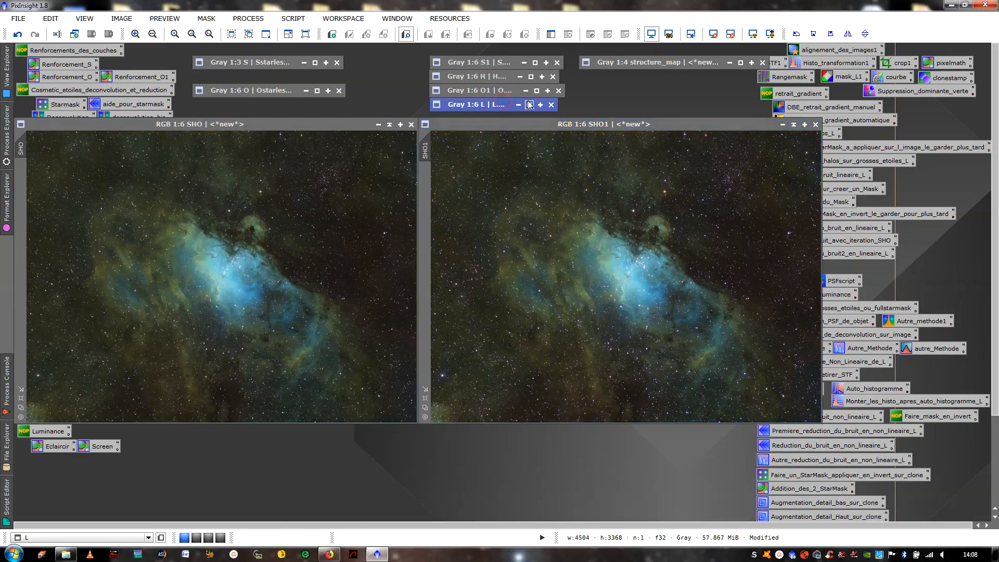
double_click(529, 105)
left_click(293, 19)
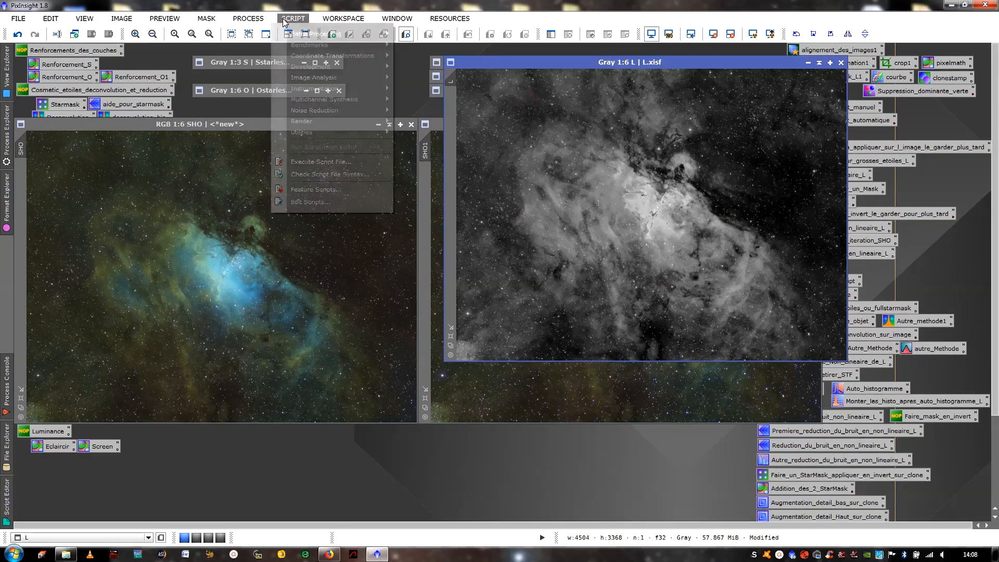
mouse_move(365, 98)
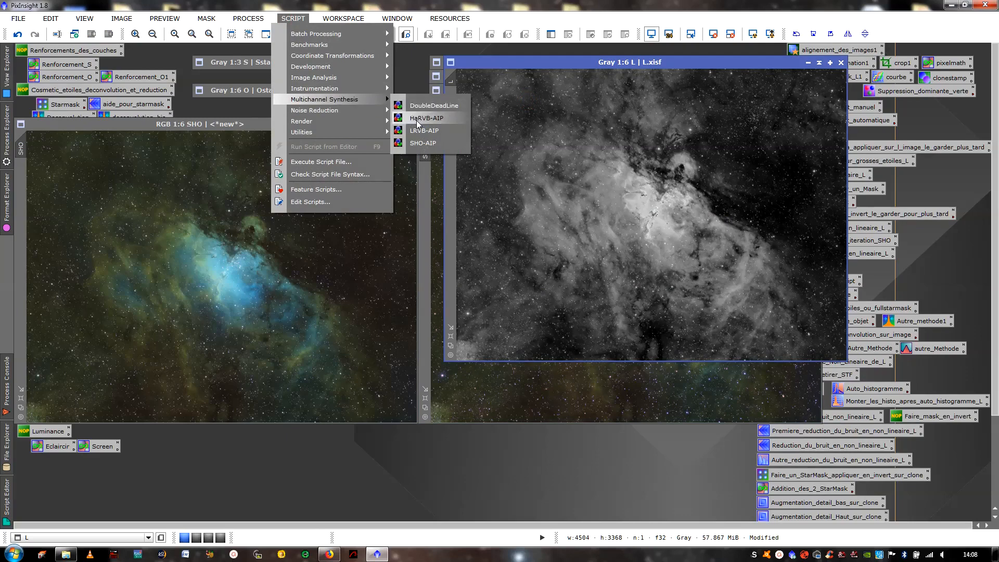
left_click(424, 134)
left_click(499, 245)
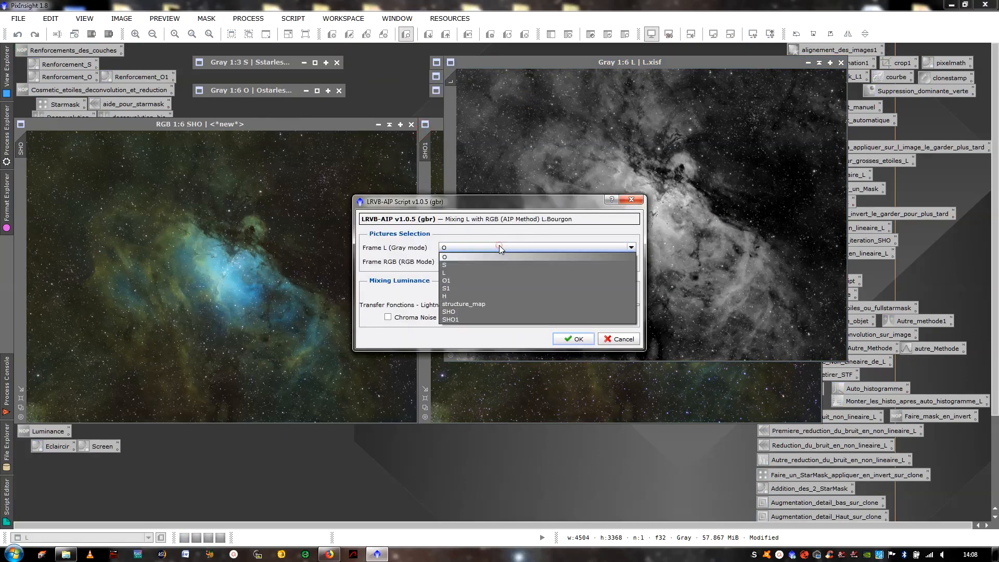
left_click(460, 270)
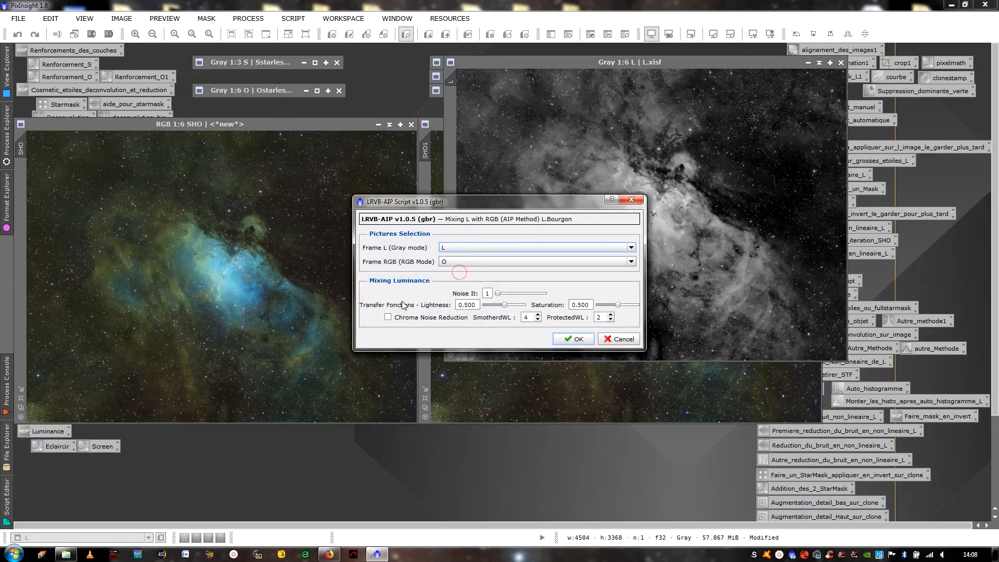
left_click(387, 317)
left_click(460, 261)
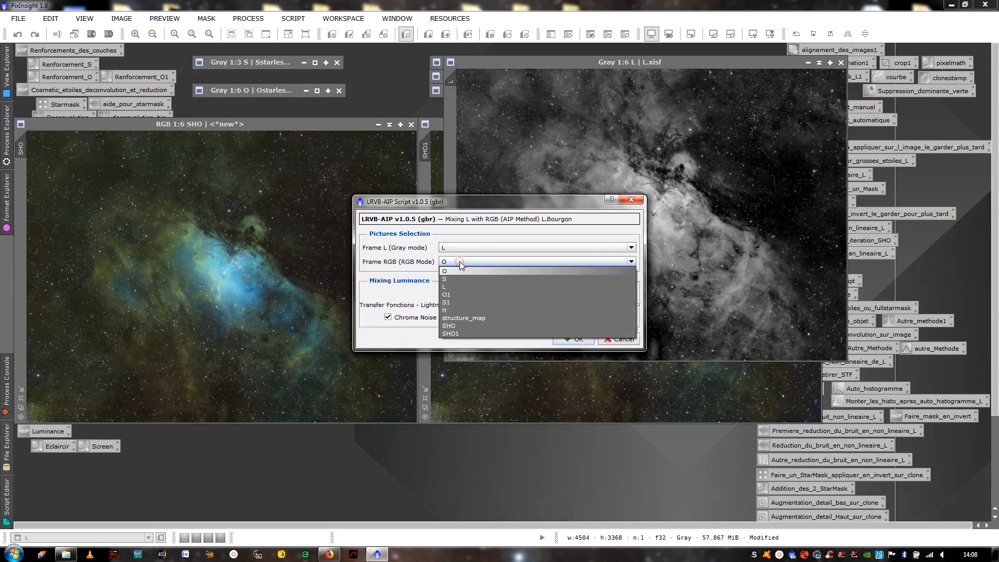
left_click(447, 325)
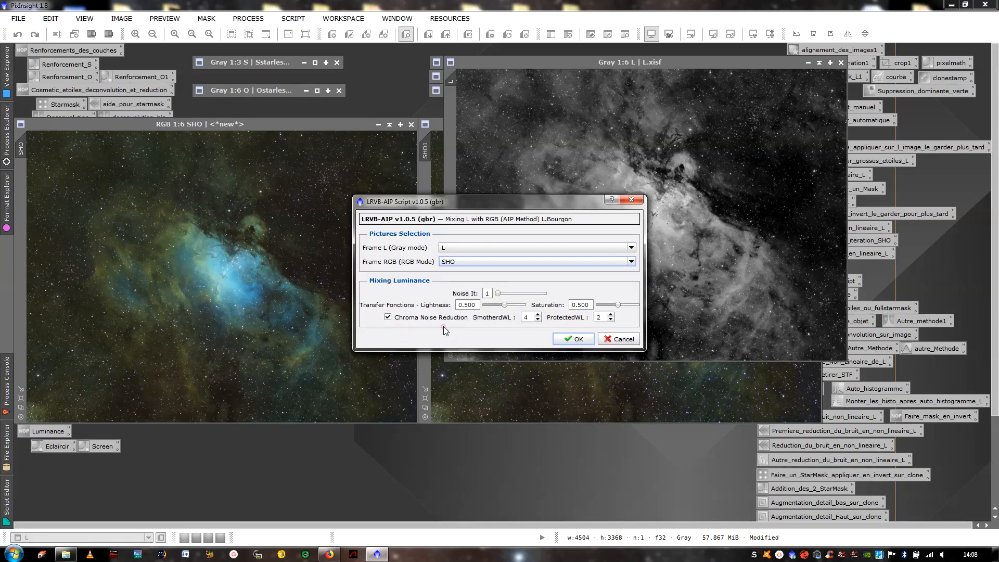
left_click(581, 345)
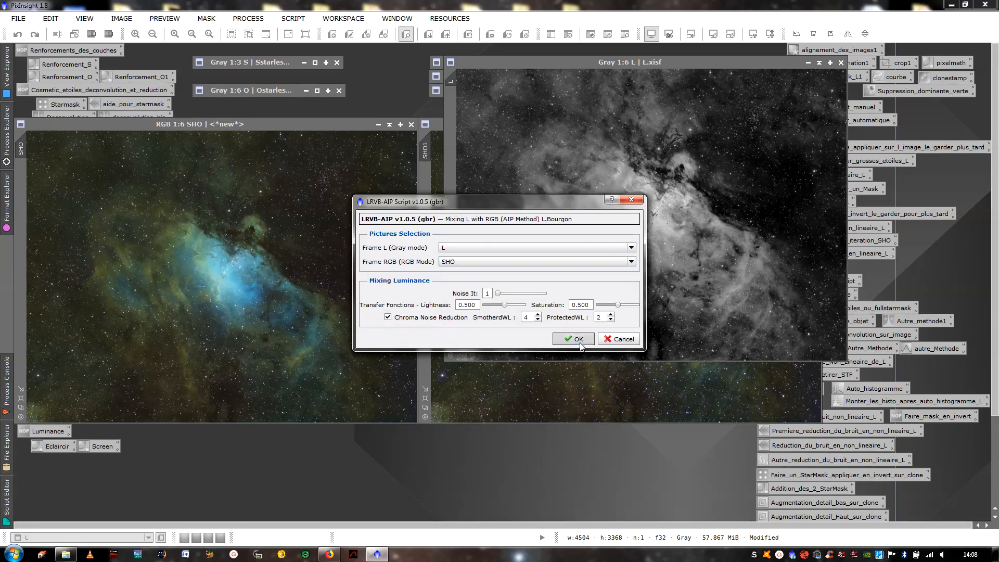
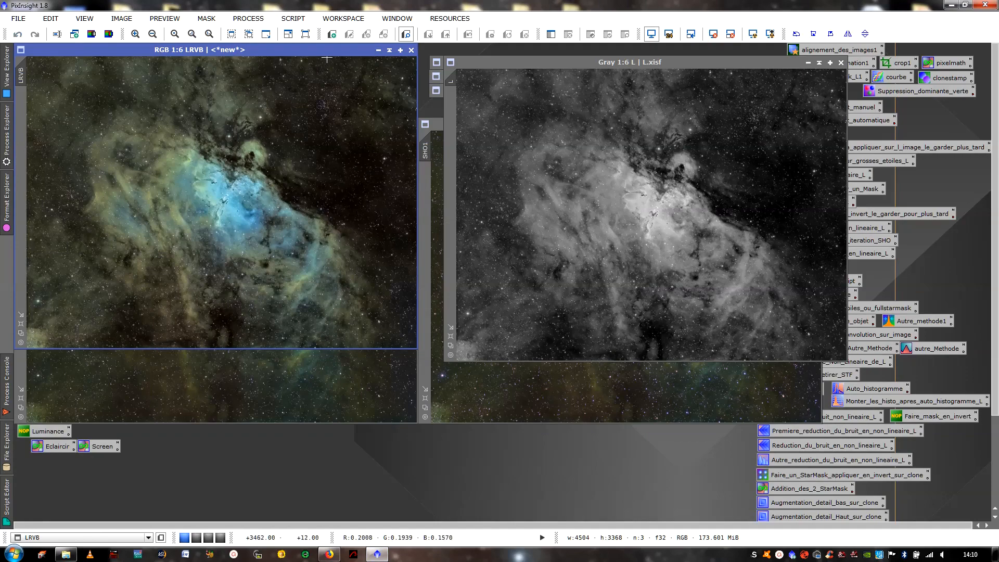
- Move the LRVB image away from the SHO image and examine its central pillars at up to 2:1
left_click_drag(336, 55, 550, 168)
scroll(511, 303, "up", 5)
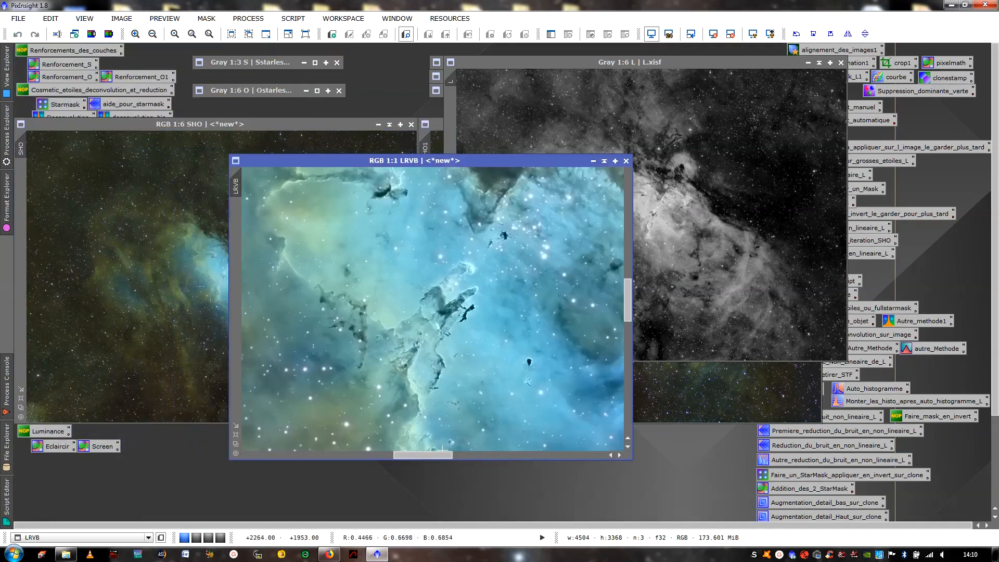
mouse_move(435, 458)
left_mouse_down()
mouse_move(367, 463)
mouse_move(430, 456)
left_mouse_up()
scroll(471, 350, "up", 2)
scroll(431, 427, "down", 1)
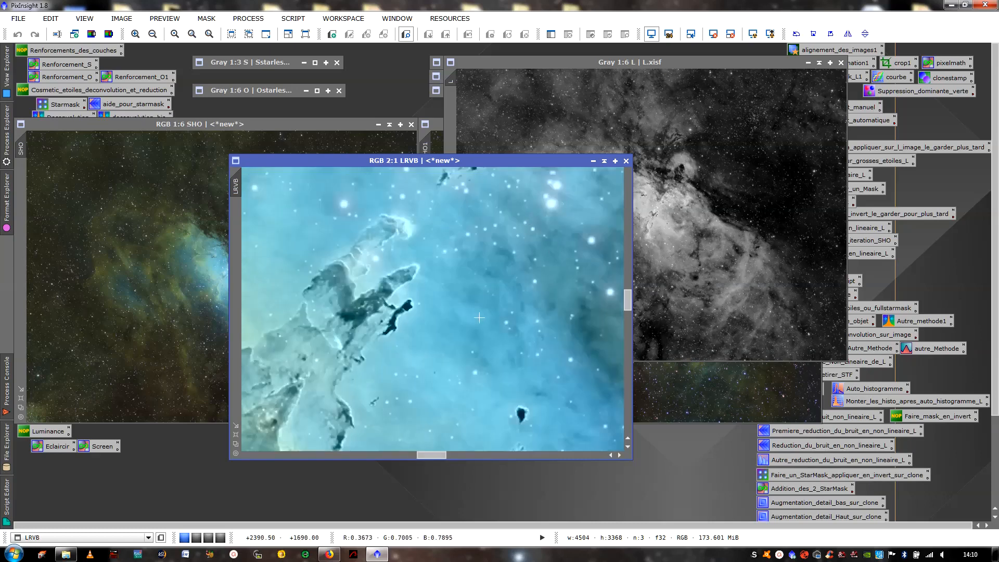
scroll(478, 319, "down", 1)
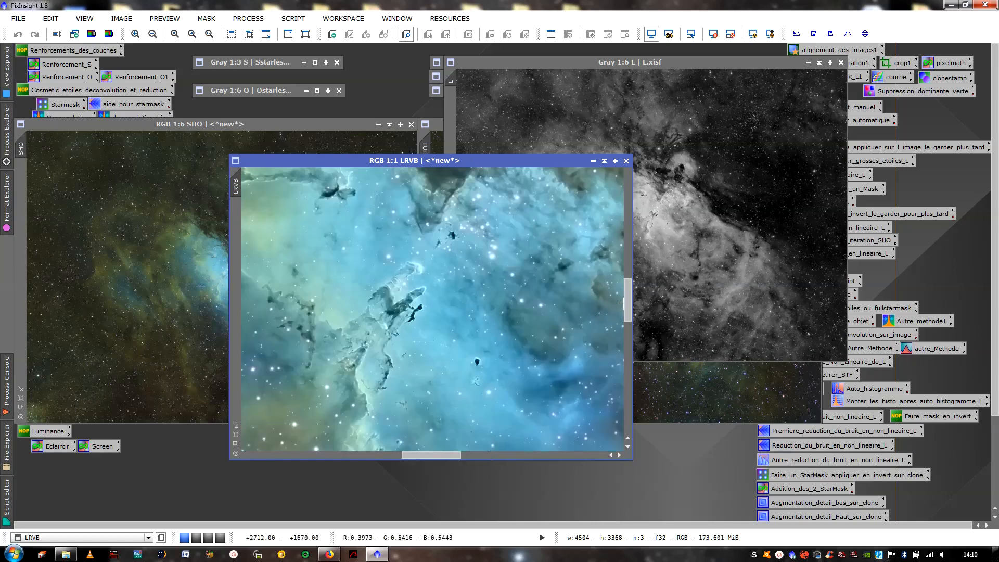
- Examine the LRVB image's stars along the lower edge, around the pillars and near the lower-left corner
left_click_drag(628, 307, 624, 424)
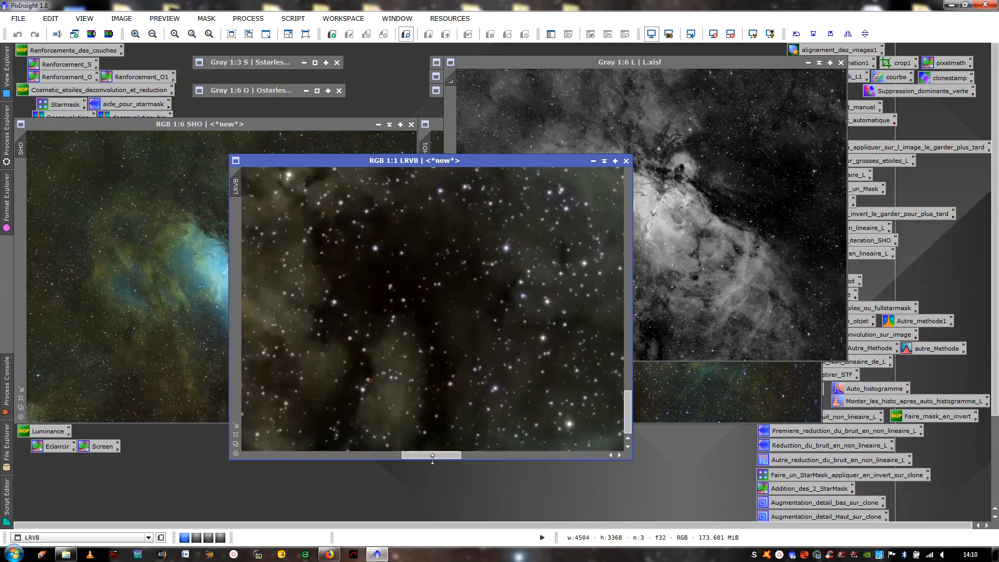
mouse_move(432, 459)
left_mouse_down()
mouse_move(288, 464)
mouse_move(429, 450)
left_mouse_up()
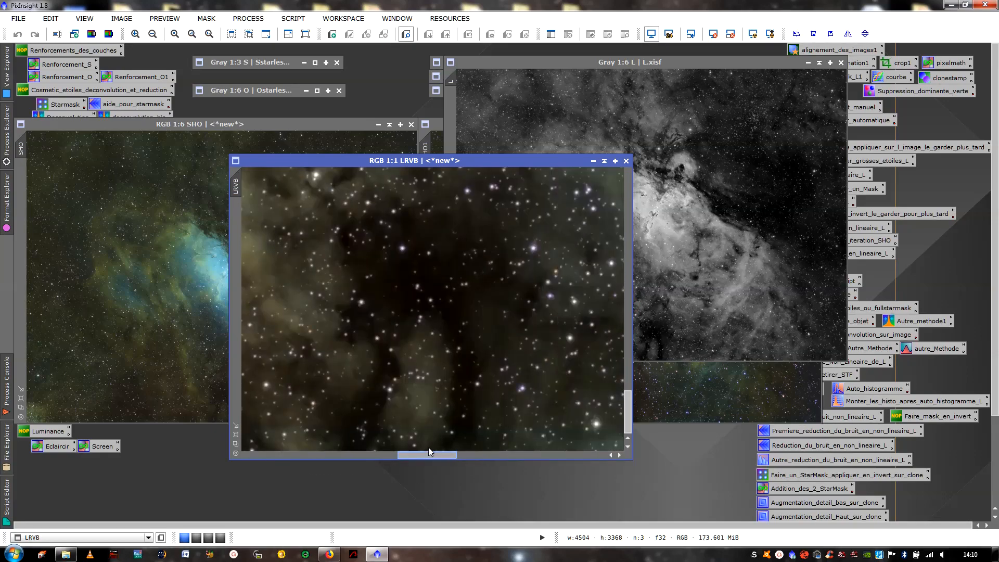
scroll(431, 293, "down", 5)
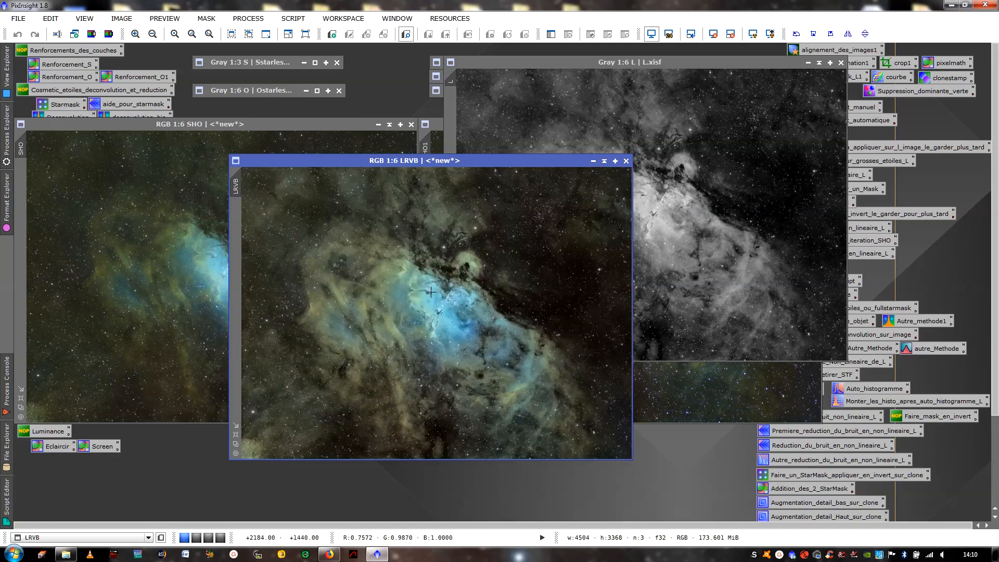
scroll(430, 292, "up", 6)
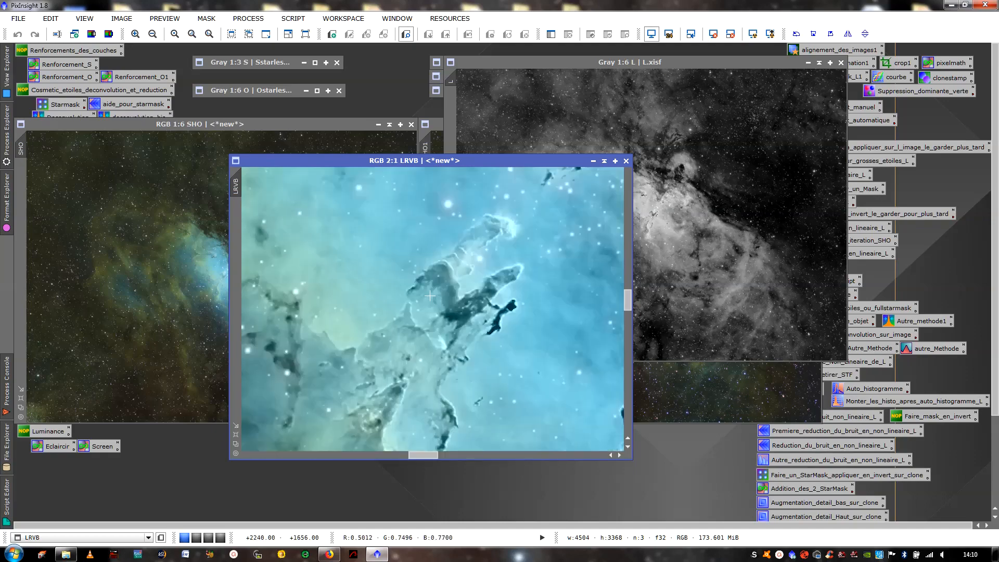
scroll(430, 296, "down", 1)
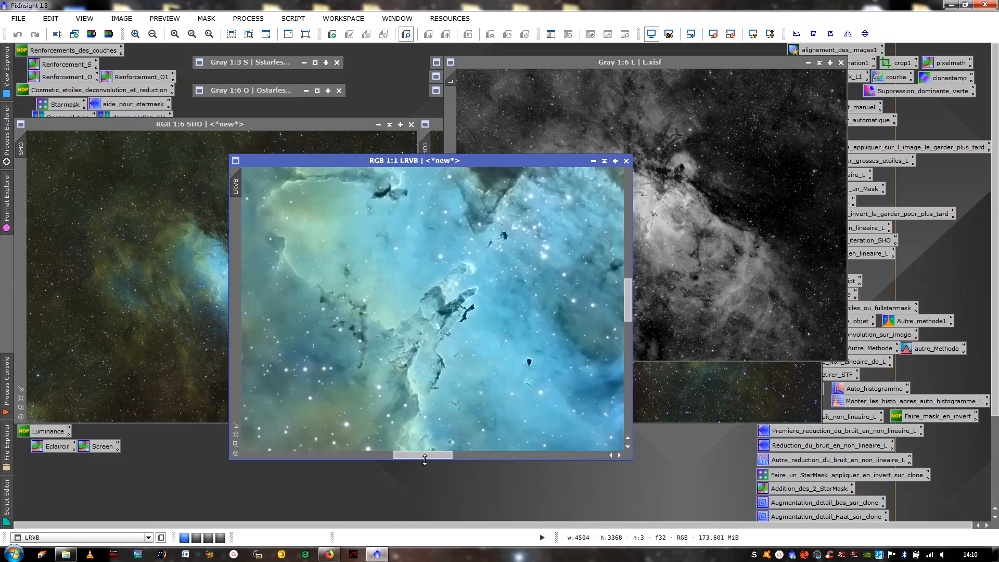
left_click_drag(431, 458, 273, 467)
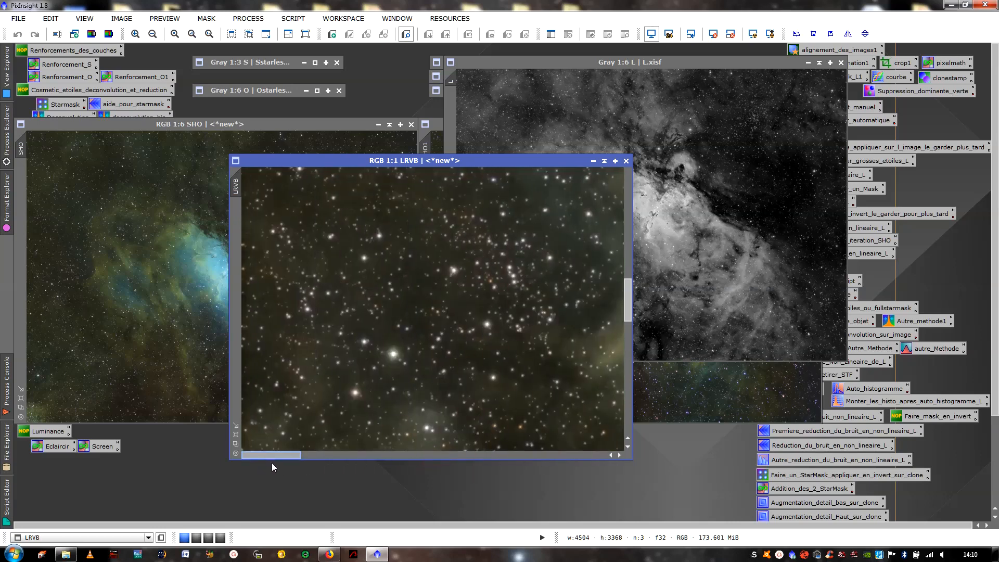
left_click_drag(628, 305, 606, 393)
scroll(317, 373, "up", 1)
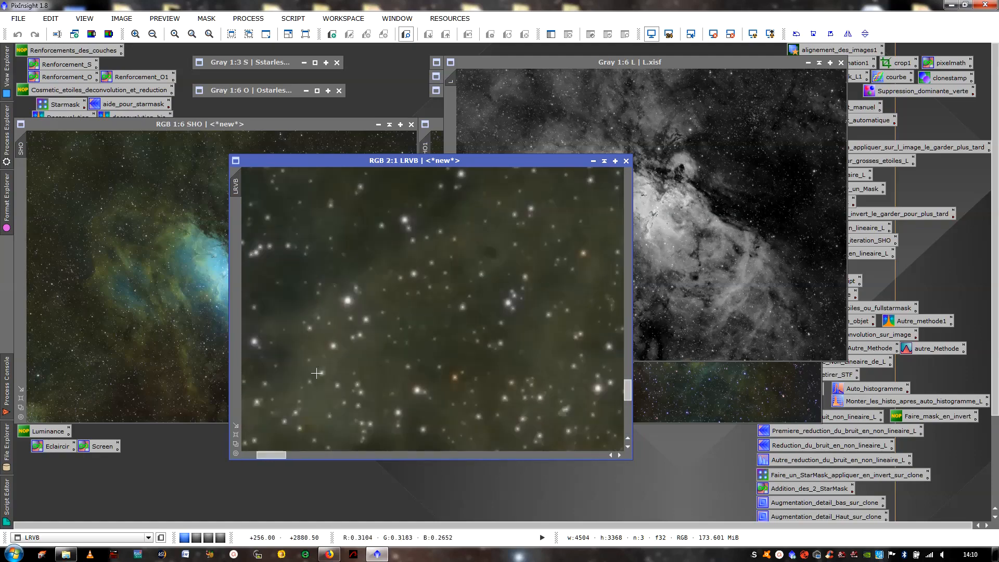
scroll(317, 373, "down", 2)
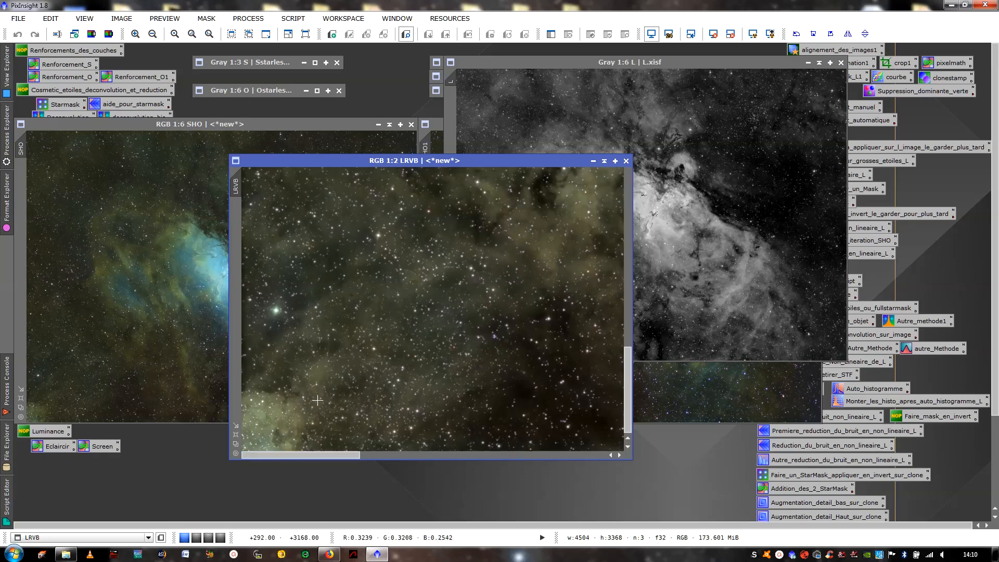
- Compare the bright star near the lower-left corner in the L image at 1:1 and in LRVB at 2:1
left_click(693, 165)
scroll(693, 166, "up", 4)
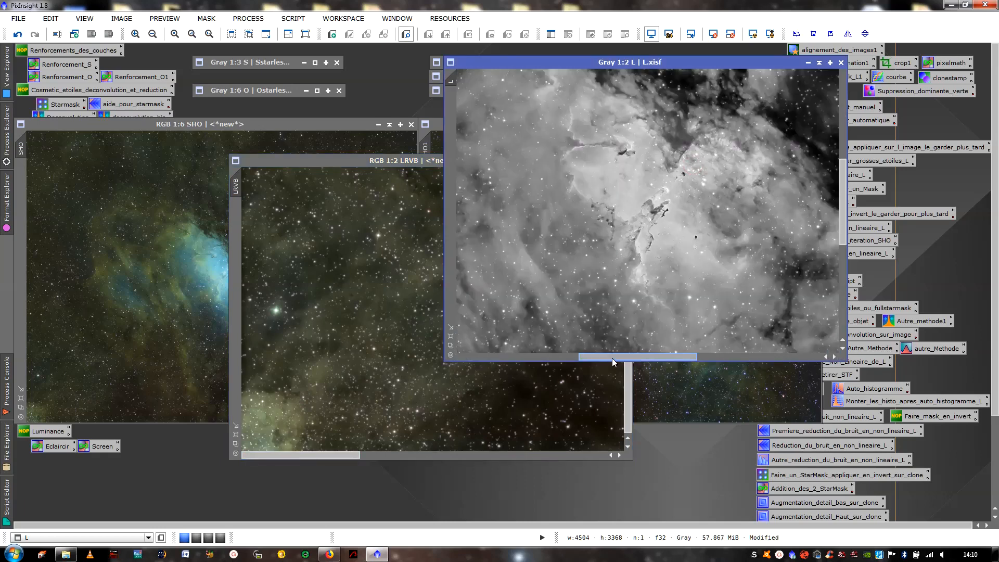
left_click_drag(613, 363, 492, 364)
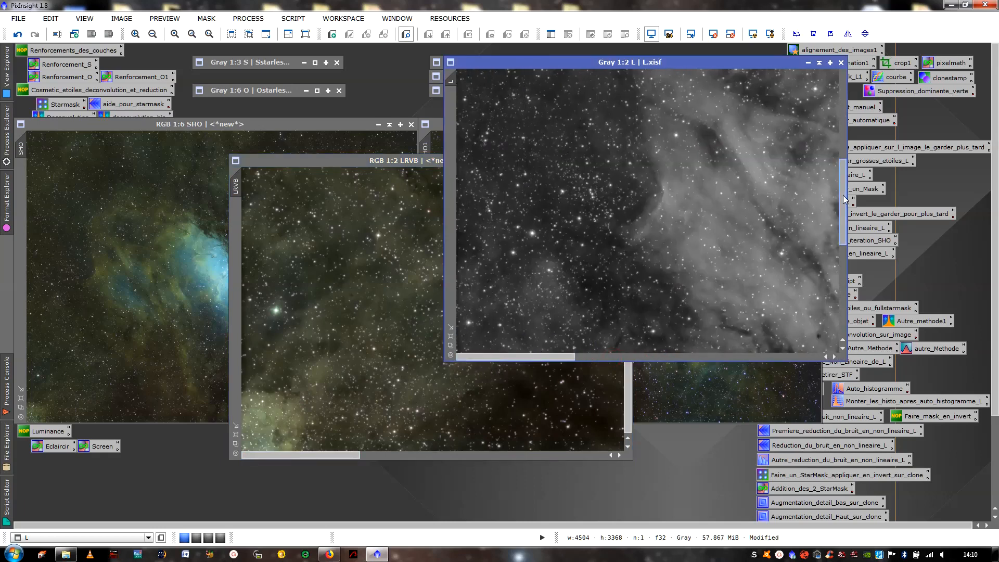
left_click_drag(843, 196, 802, 283)
scroll(636, 244, "up", 1)
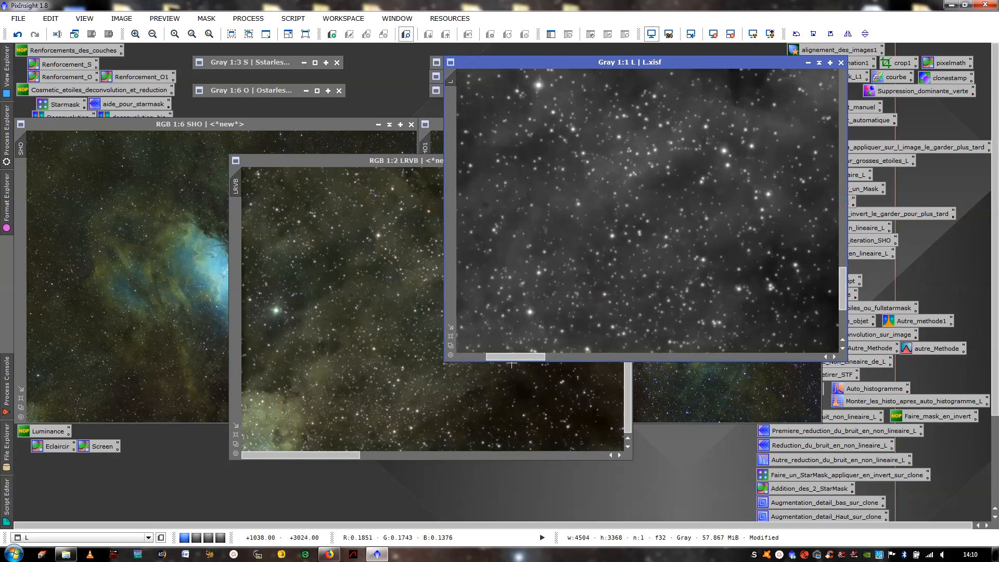
left_click_drag(520, 358, 455, 358)
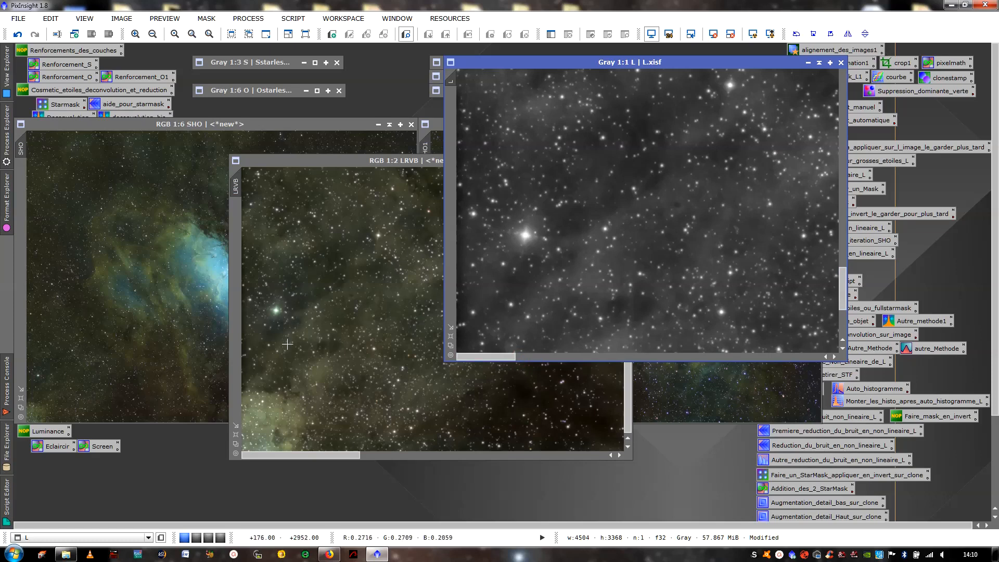
scroll(286, 314, "up", 1)
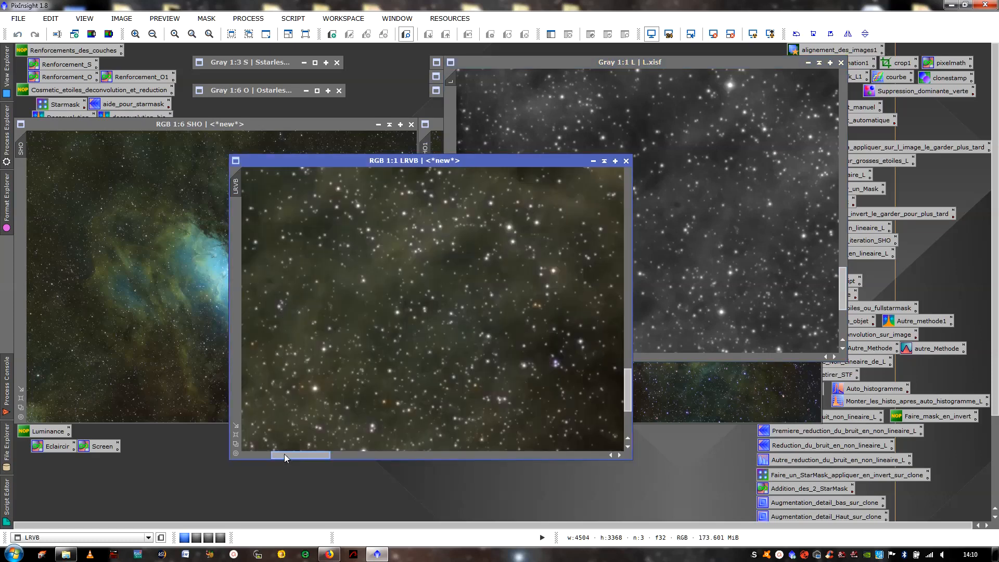
scroll(282, 451, "up", 1)
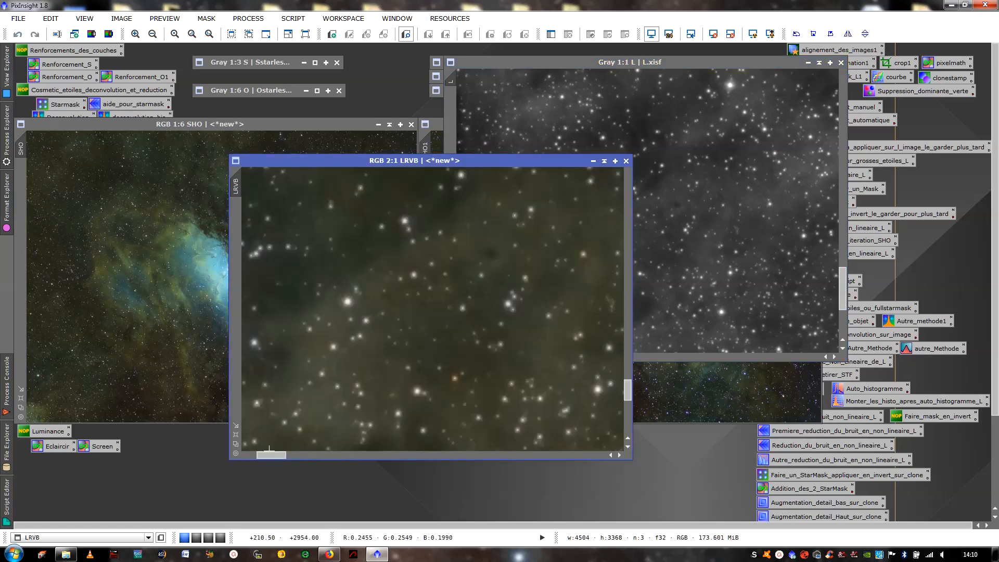
left_click_drag(270, 450, 254, 452)
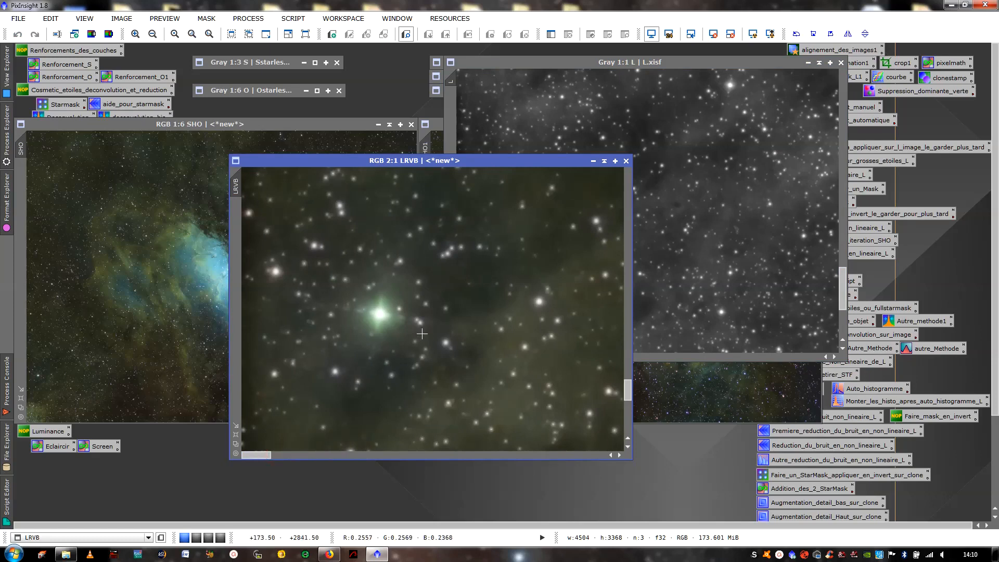
left_click(703, 187)
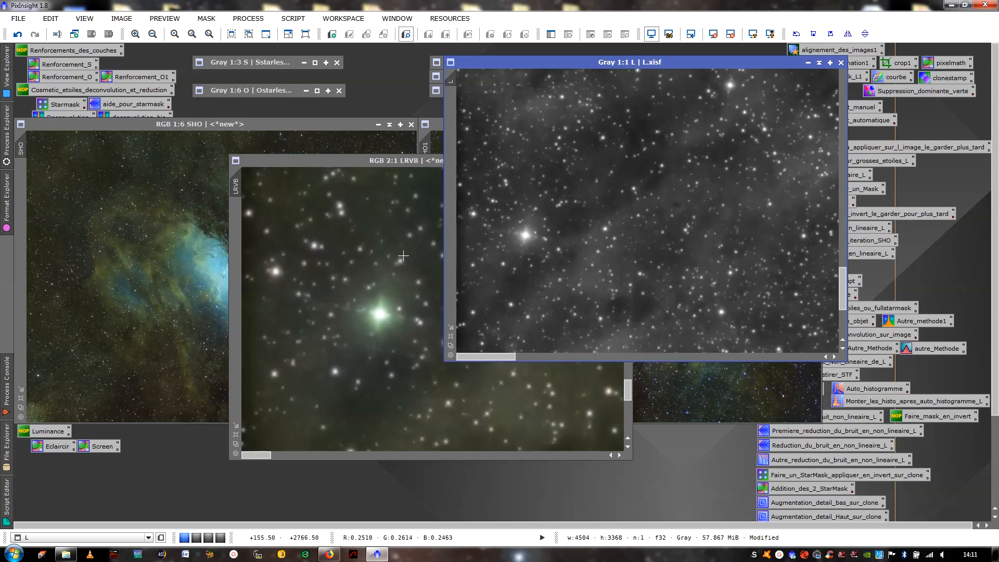
- Invert the whole LRVB image and minimise the SHO image to uncover the process icons behind it
left_click(373, 259)
scroll(388, 252, "down", 4)
scroll(393, 247, "down", 1)
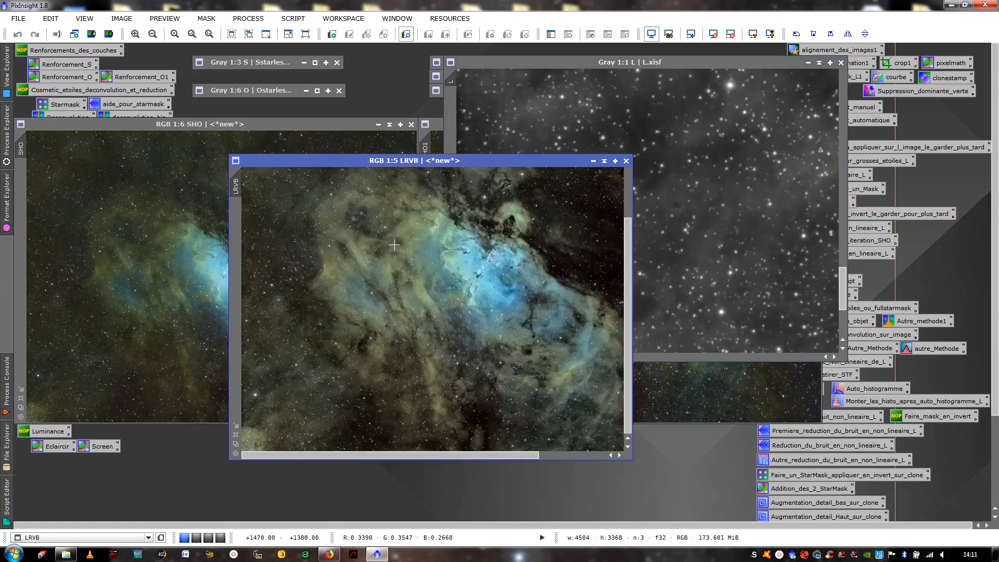
scroll(394, 246, "down", 1)
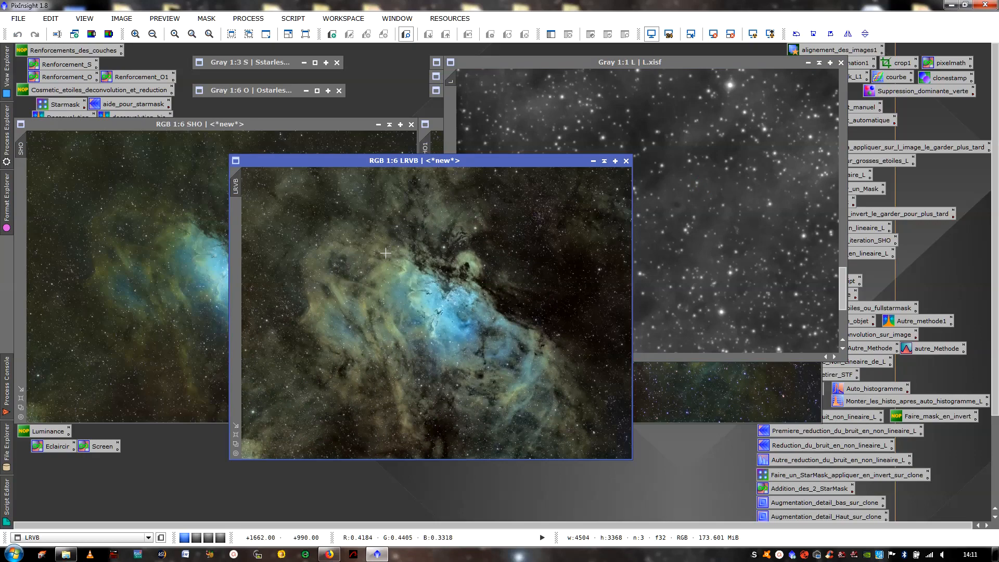
key("ctrl+i")
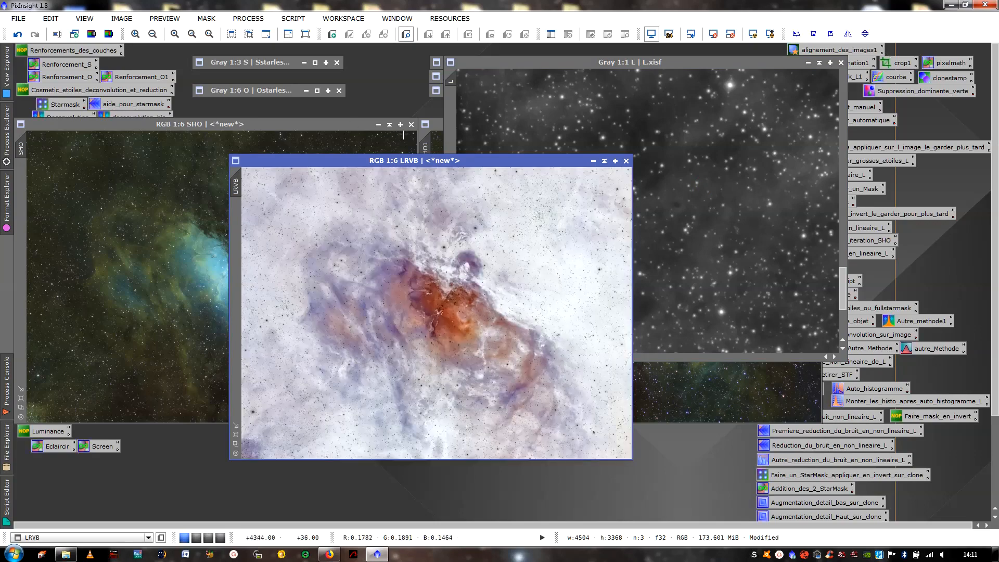
left_click(389, 125)
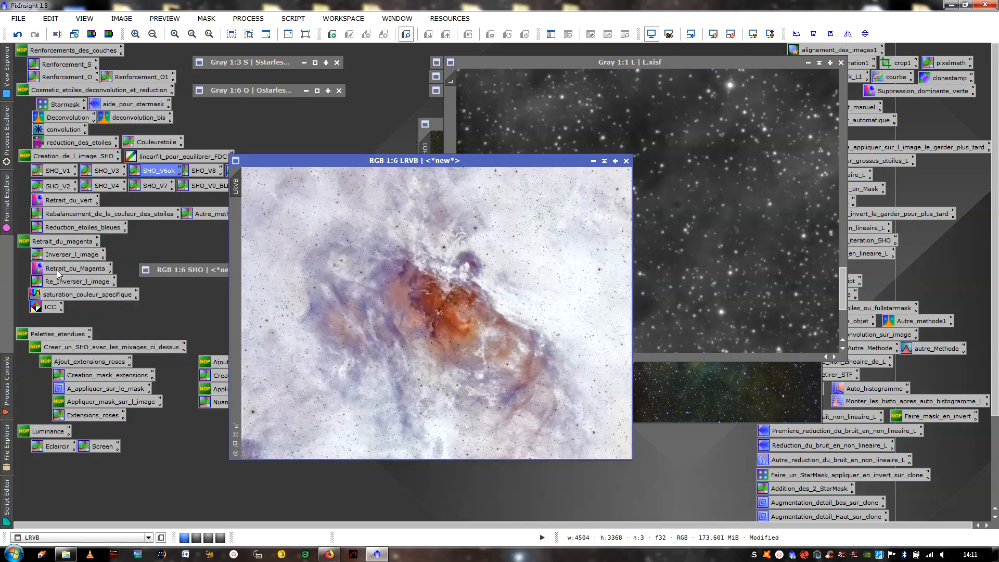
- Remove green from the inverted LRVB image with the Retrait_du_Magenta SCNR process at Average Neutral, amount 1.00, and invert the image back
scroll(316, 326, "up", 4)
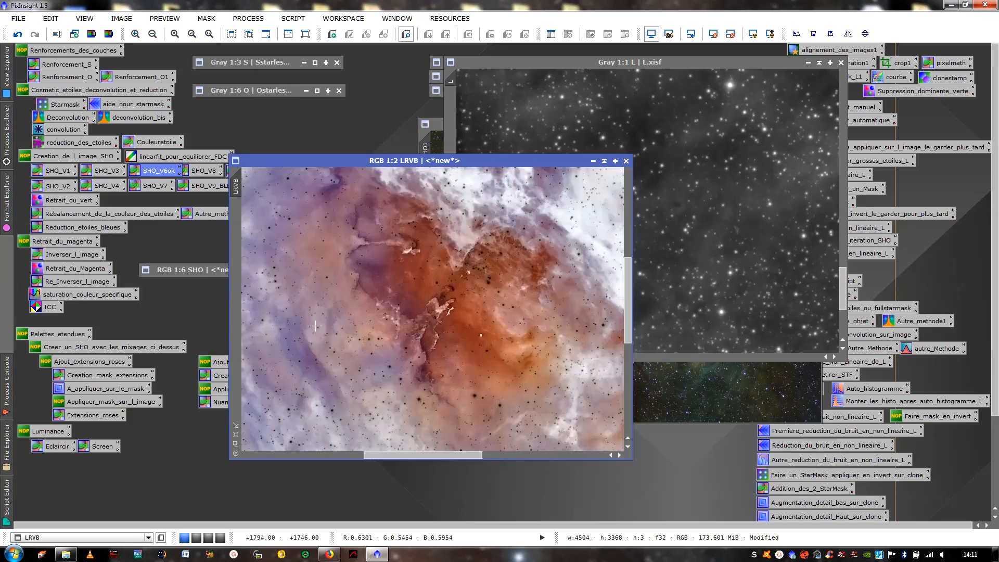
scroll(346, 367, "up", 2)
left_click_drag(423, 455, 503, 455)
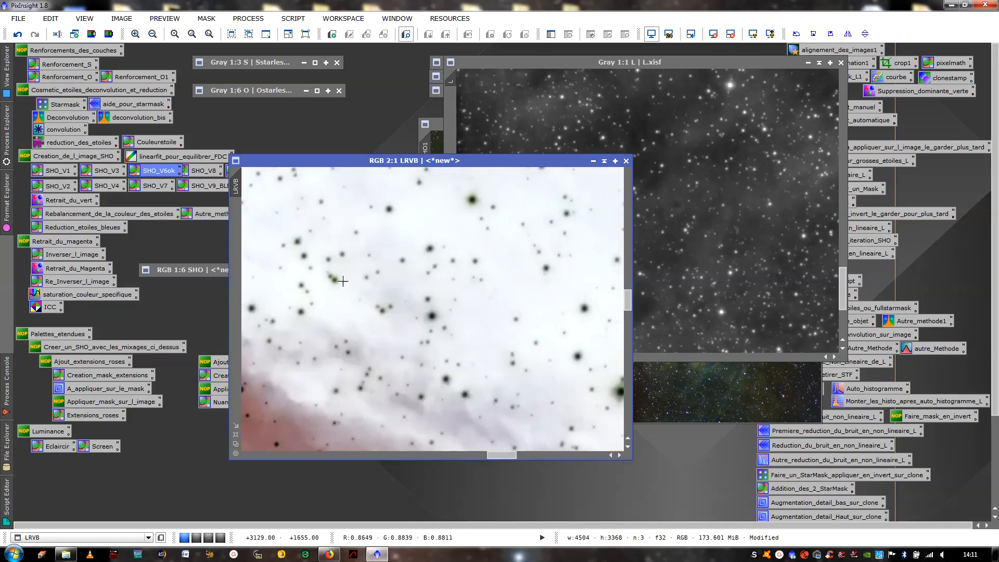
double_click(69, 270)
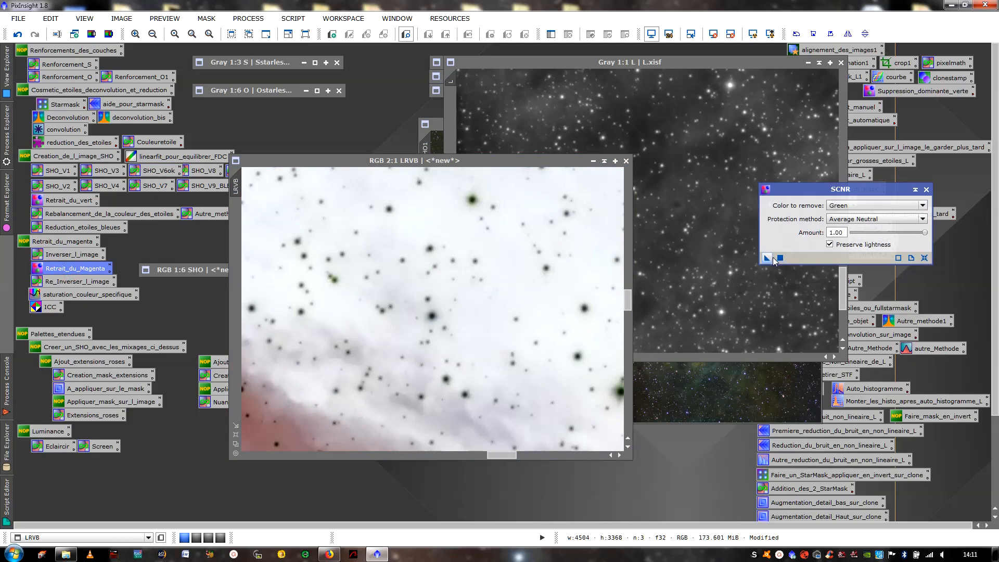
left_click_drag(773, 261, 425, 267)
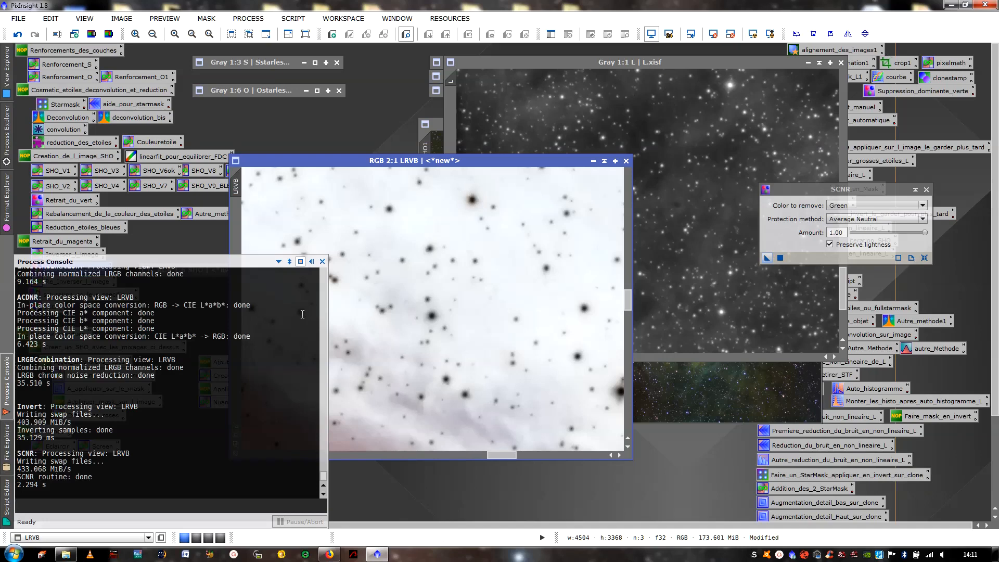
left_click(311, 261)
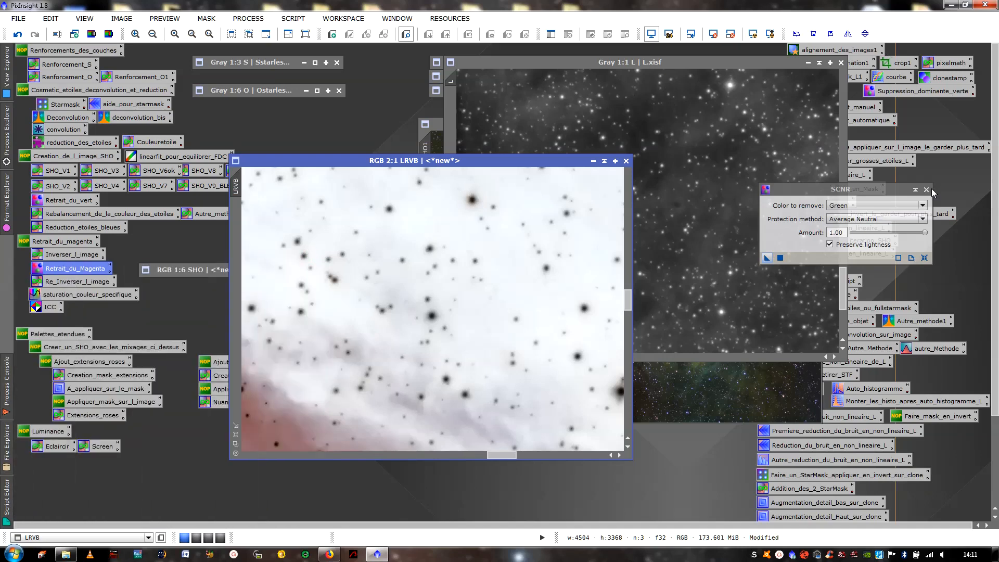
left_click(926, 189)
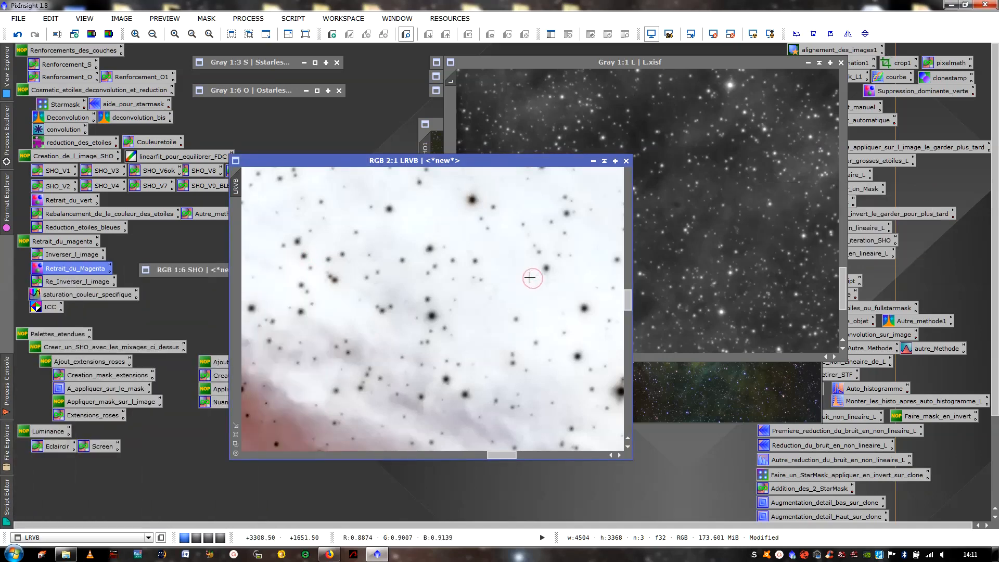
key("ctrl+i")
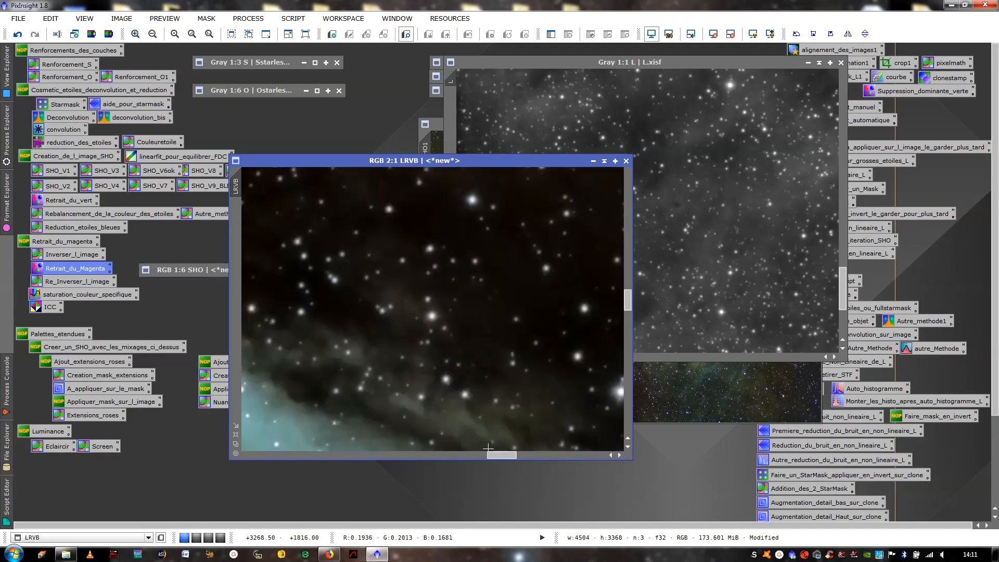
- Inspect the corrected LRVB image's star colours in the dark sky right of the nebula and near the upper-right corner
scroll(395, 358, "down", 6)
scroll(395, 358, "up", 4)
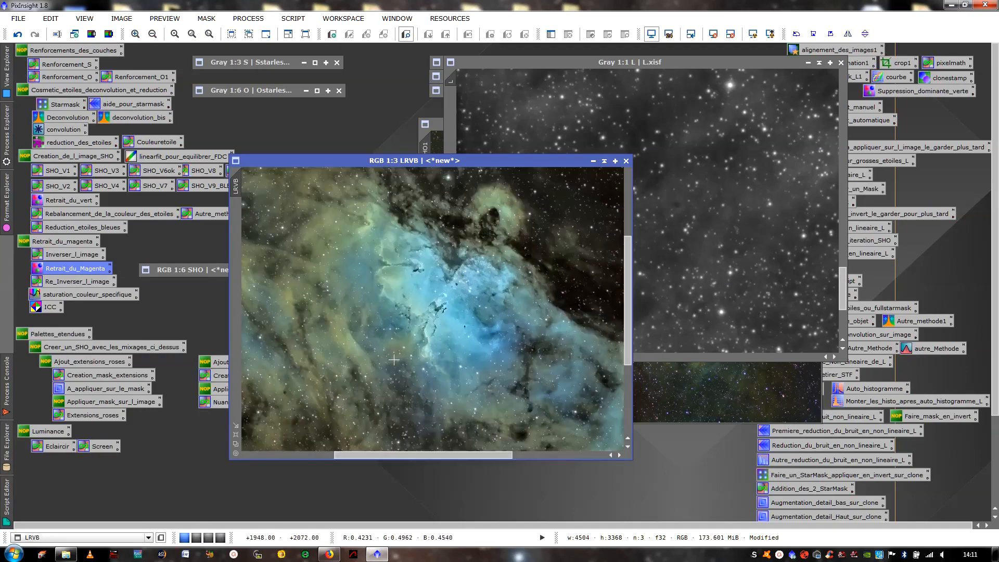
left_click_drag(292, 444, 539, 410)
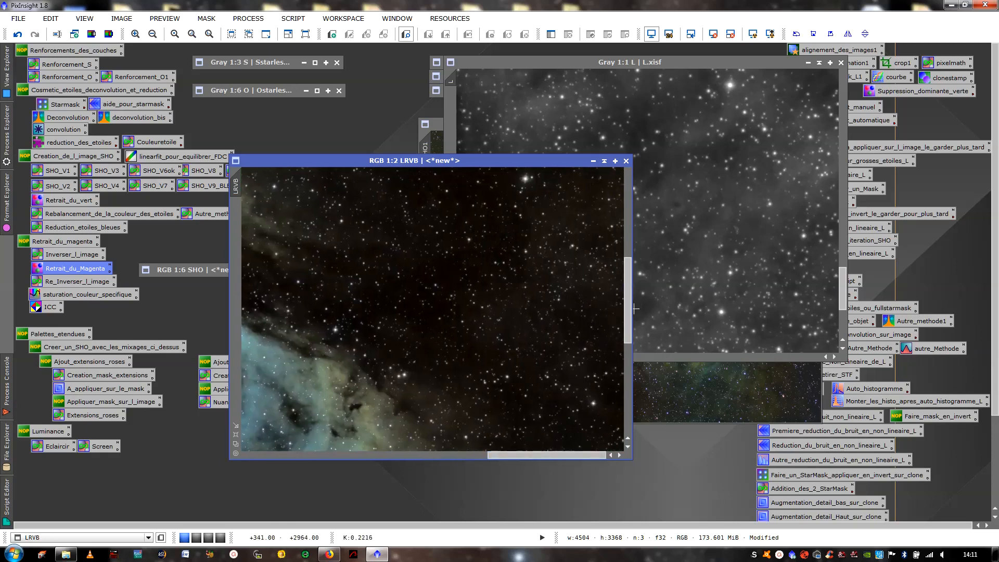
left_click(633, 309)
left_click(411, 286)
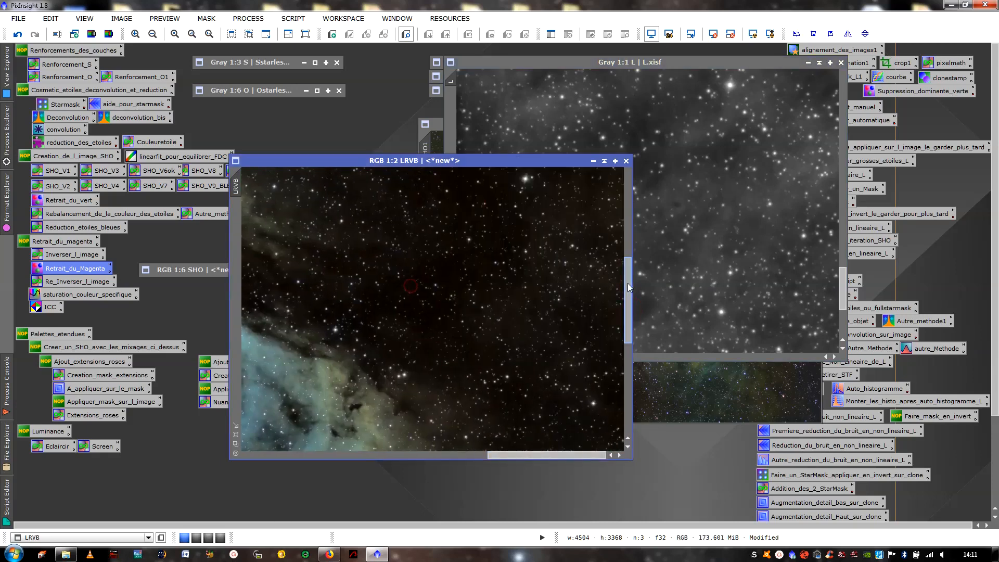
left_click_drag(627, 283, 624, 210)
scroll(467, 234, "up", 1)
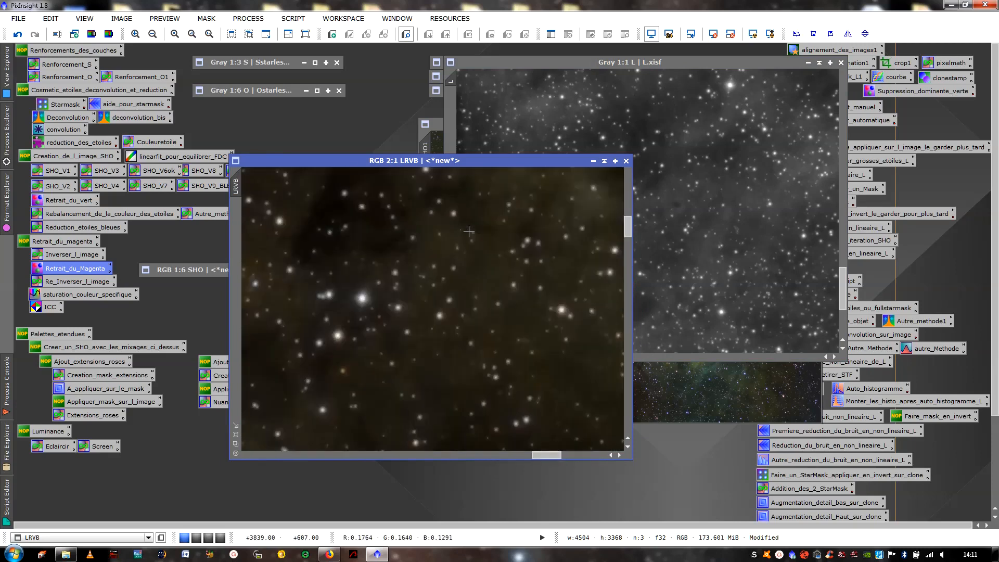
scroll(406, 216, "down", 4)
scroll(434, 243, "up", 2)
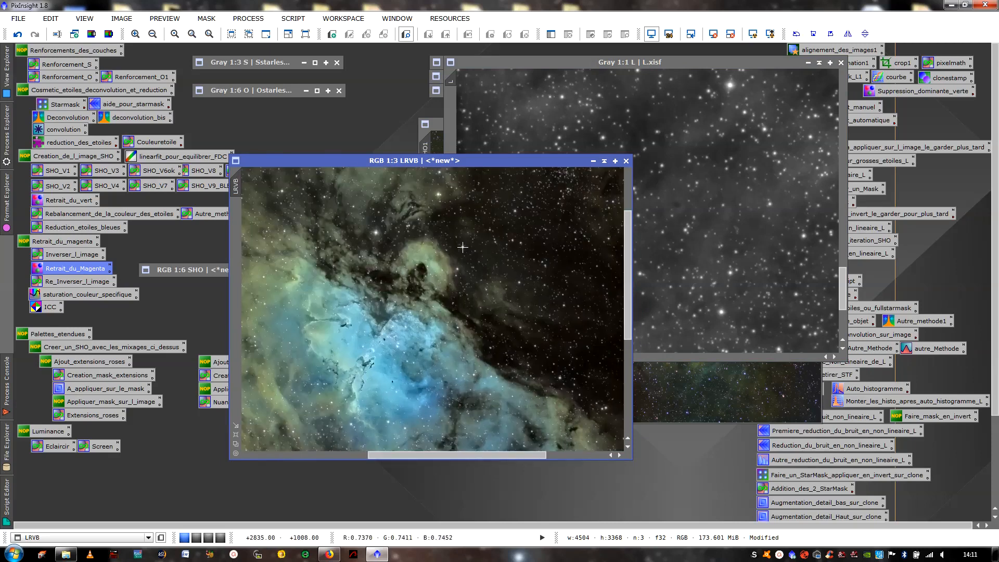
- Create a preview of the dark star field right of the nebula in the LRVB image and open it at 1:1
left_click_drag(474, 458, 533, 458)
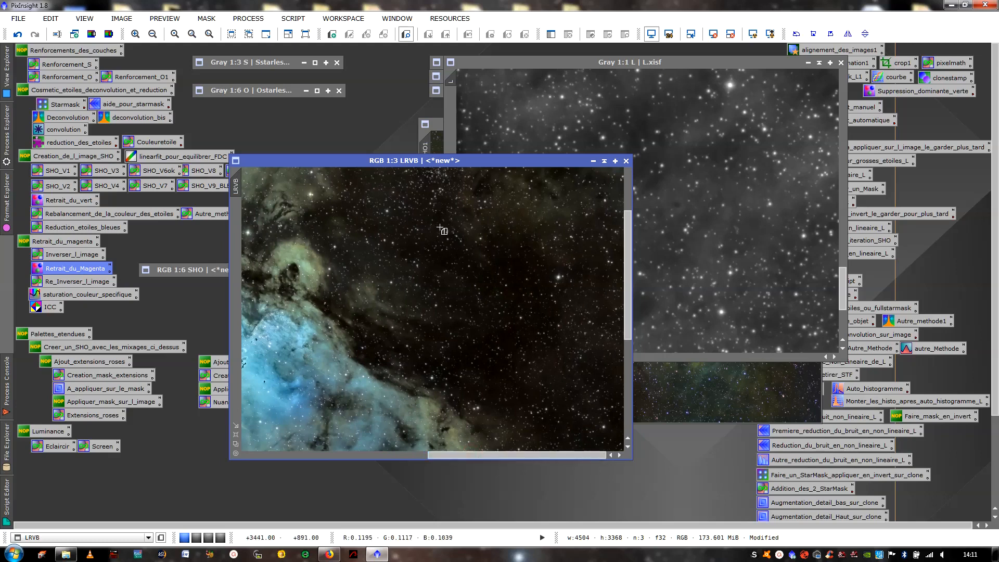
left_click_drag(372, 181, 514, 321)
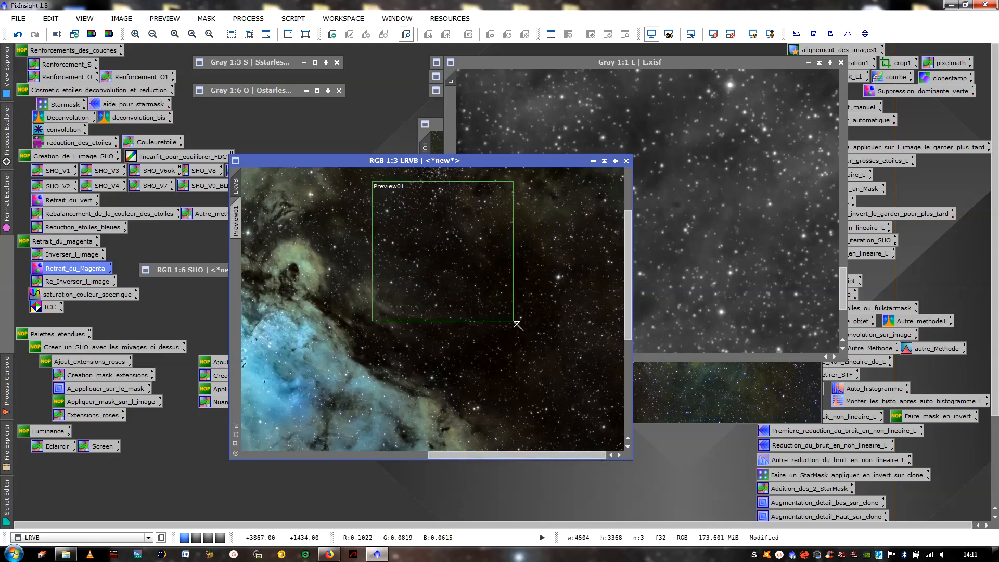
left_click(236, 211)
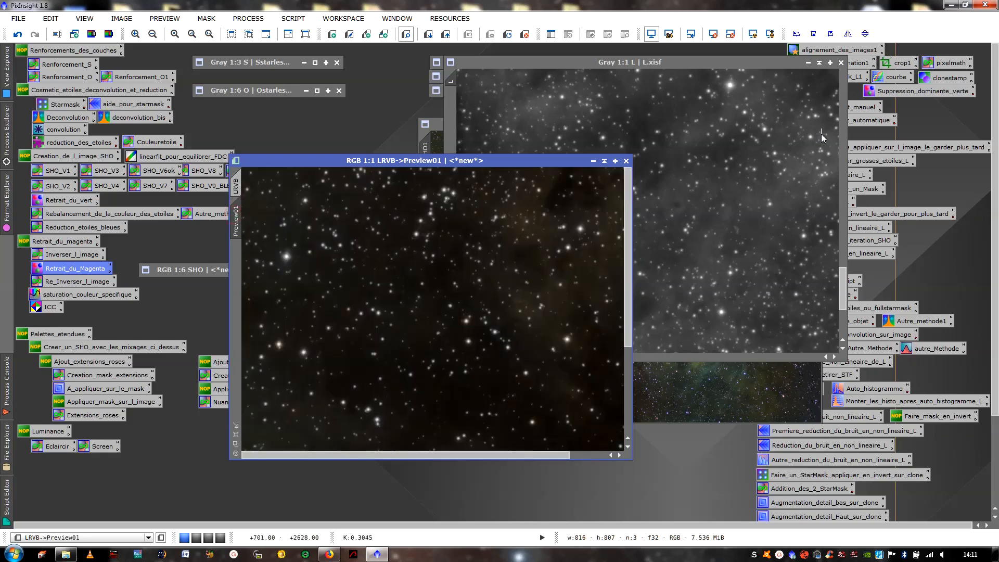
- Minimise the L and SHO1 images to uncover the process icons and open the courbe CurvesTransformation process
left_click(808, 63)
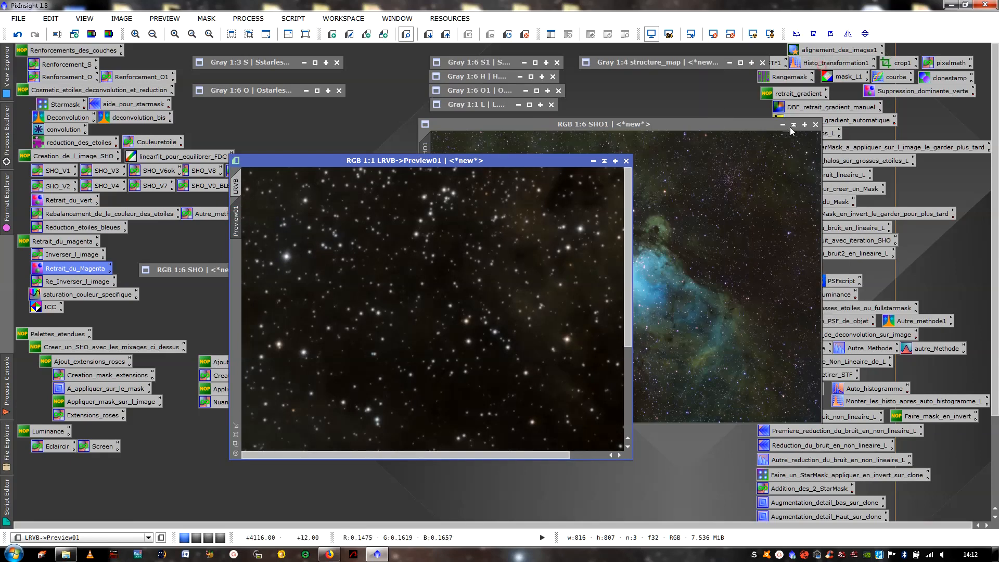
left_click(794, 125)
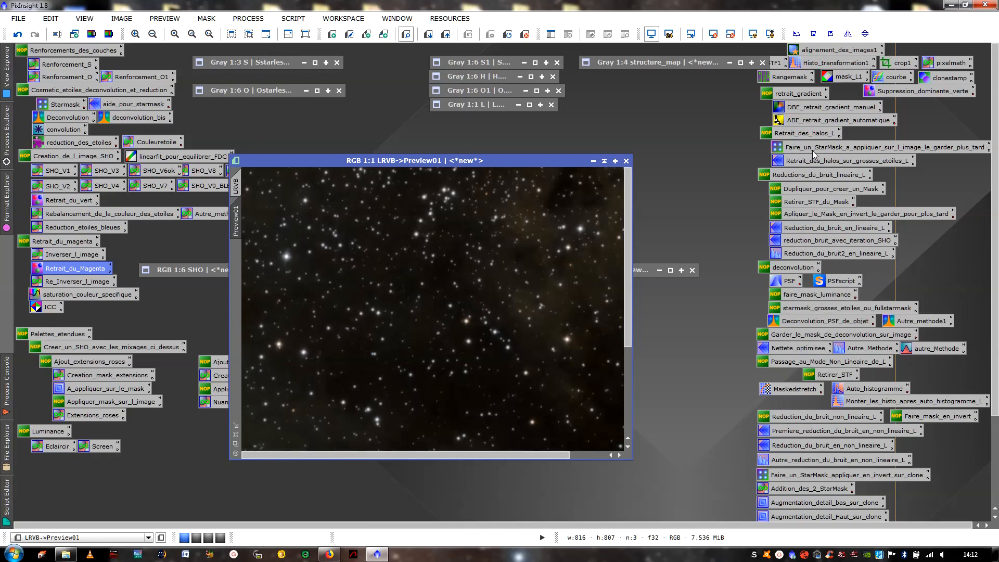
double_click(899, 81)
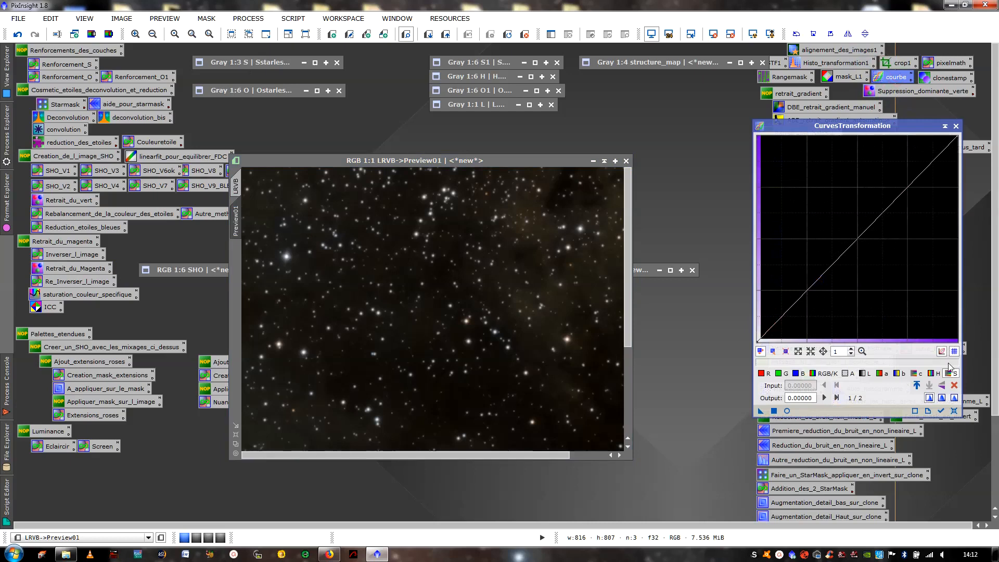
- Try a saturation curve point at input 0.20672, output 0.84171 in the real-time preview, and close CurvesTransformation without applying it
left_click(787, 411)
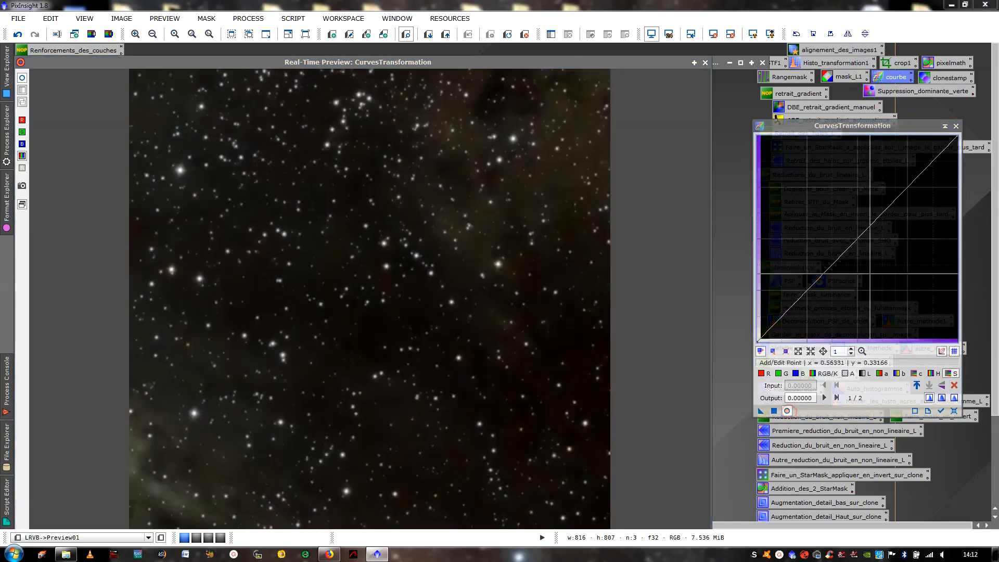
left_click_drag(880, 215, 798, 168)
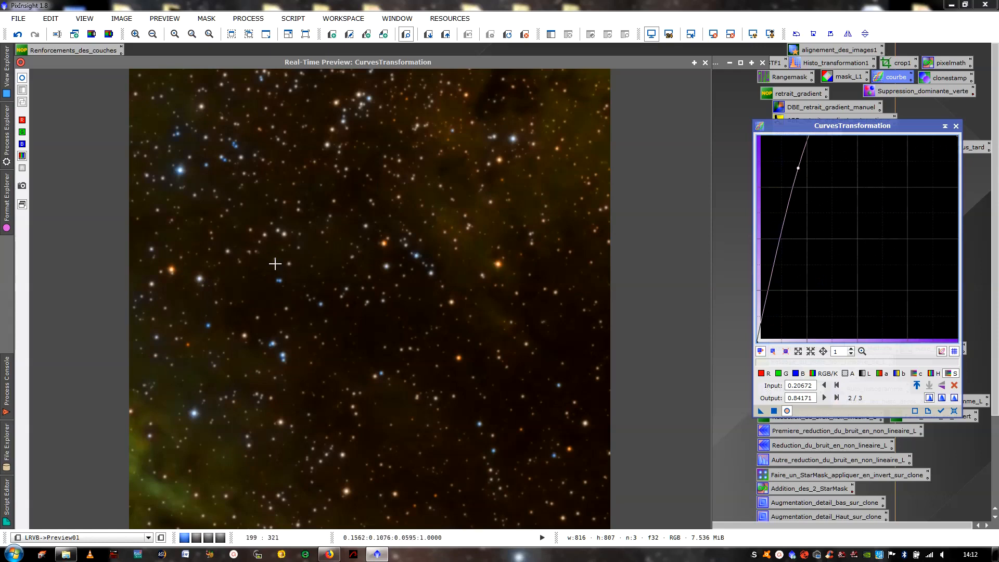
left_click(705, 63)
left_click(958, 126)
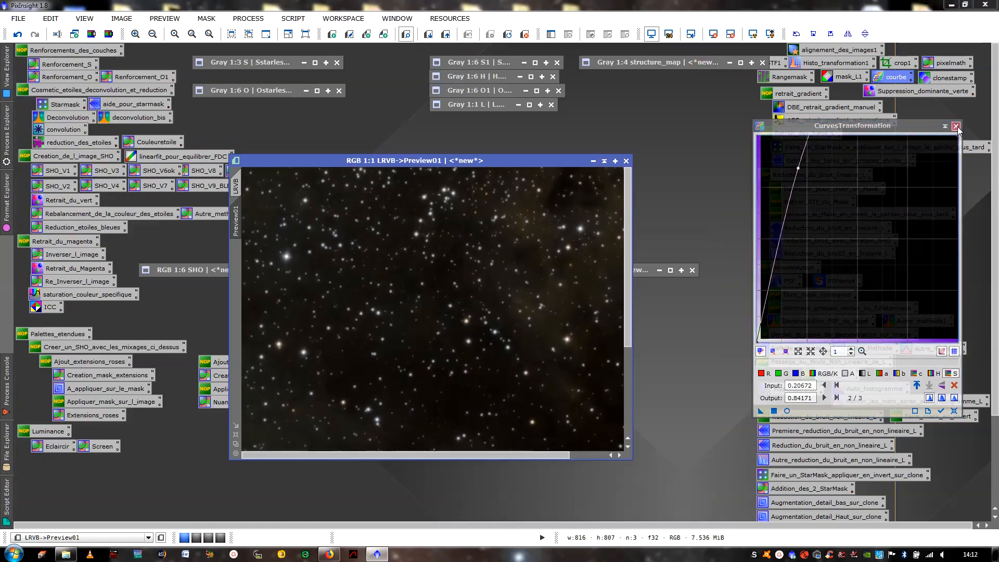
- Delete the star-field preview from LRVB and show the whole image at 1:6
scroll(492, 250, "down", 3)
scroll(495, 250, "up", 3)
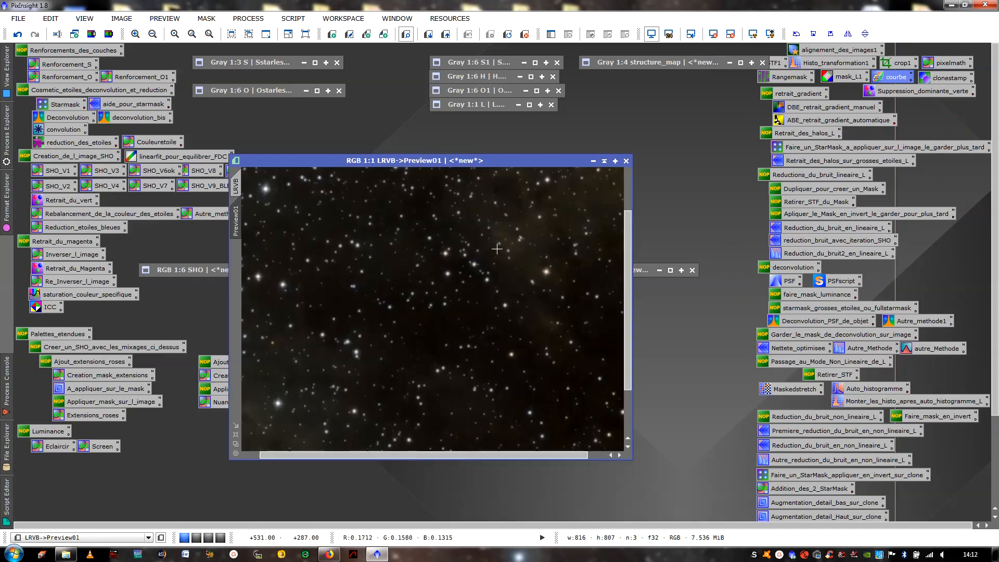
left_click(165, 18)
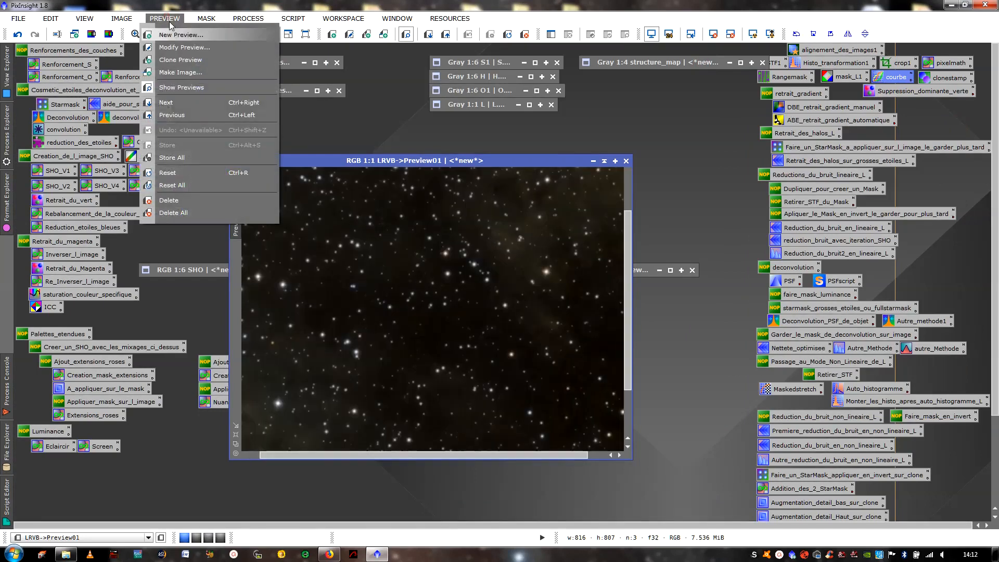
left_click(185, 208)
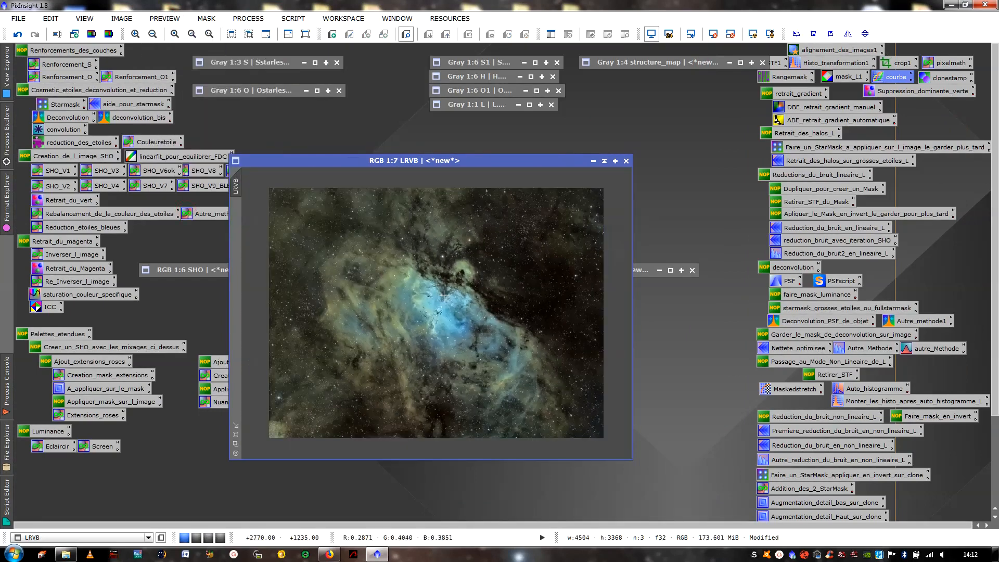
scroll(444, 295, "up", 1)
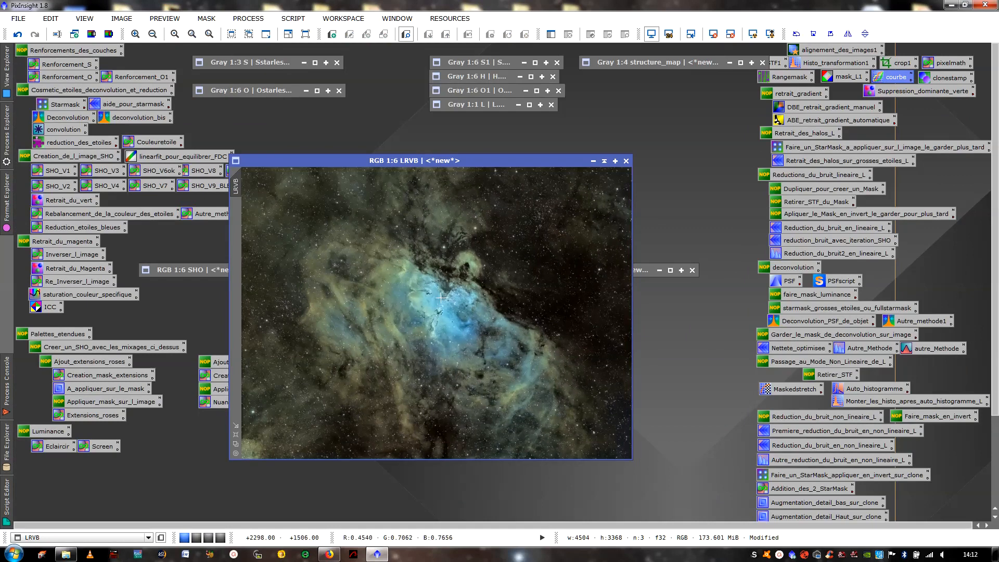